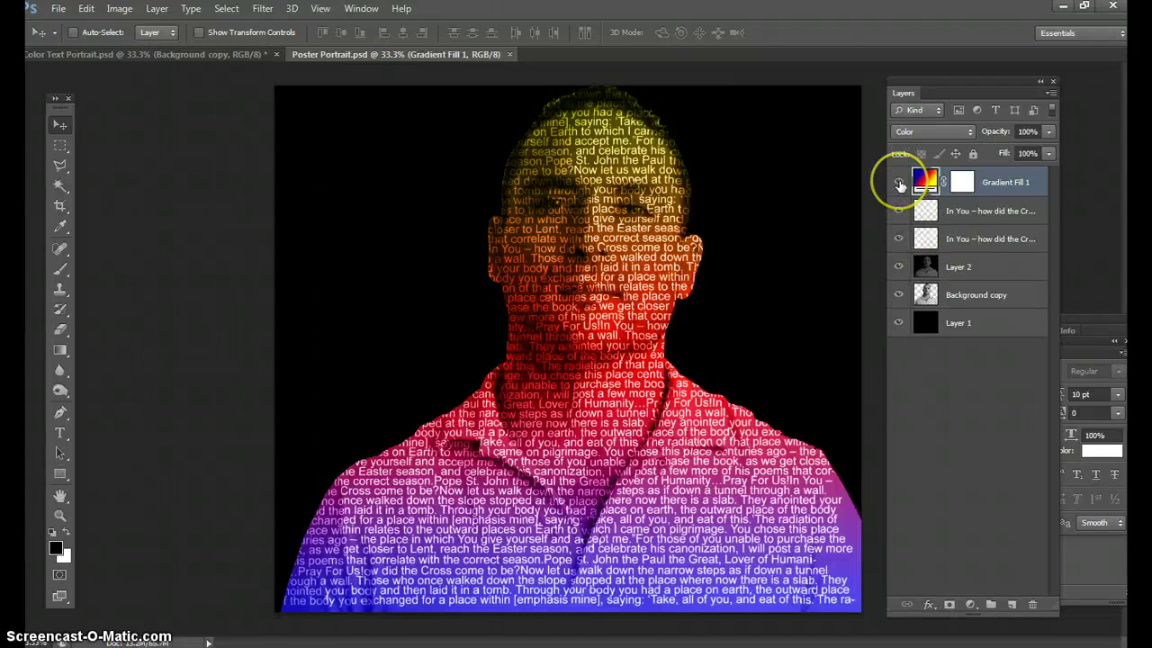
Toggle layer visibility to compare with the photo, then close Poster Portrait without saving
drag(898, 267, 900, 184)
click(900, 184)
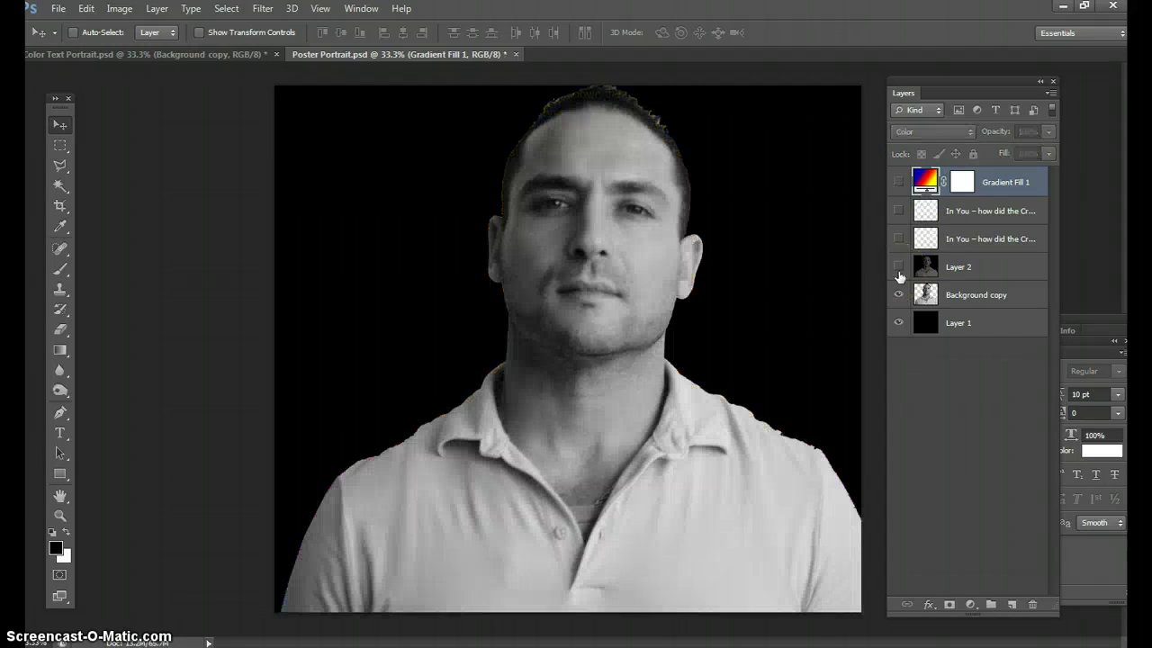
drag(899, 267, 896, 176)
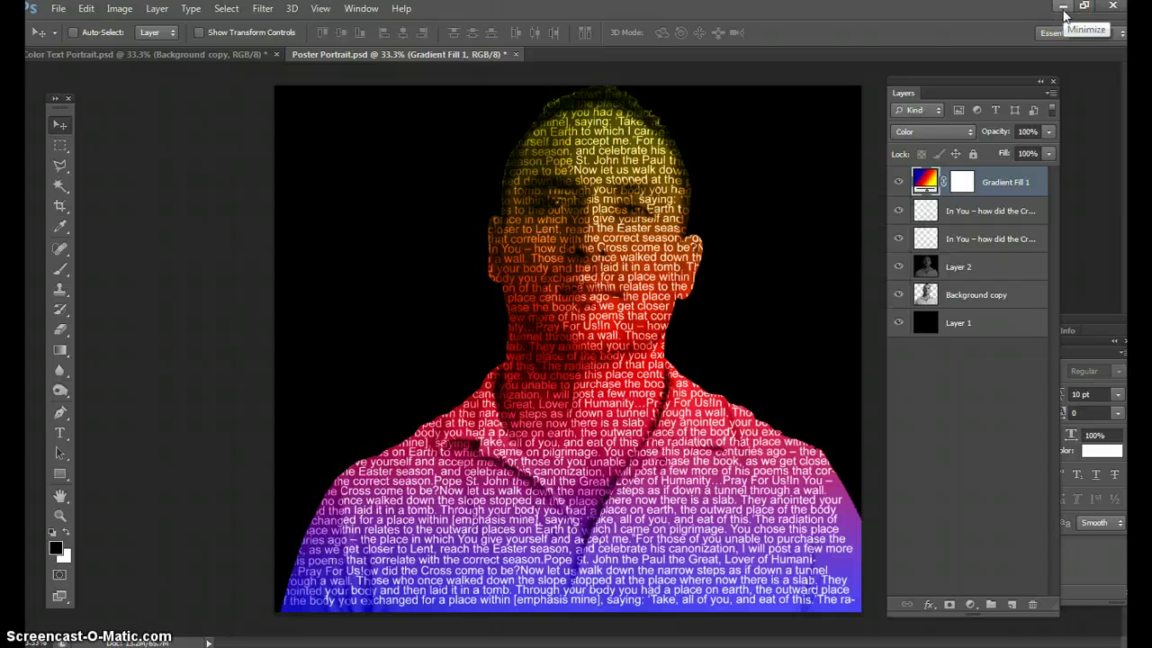
click(518, 55)
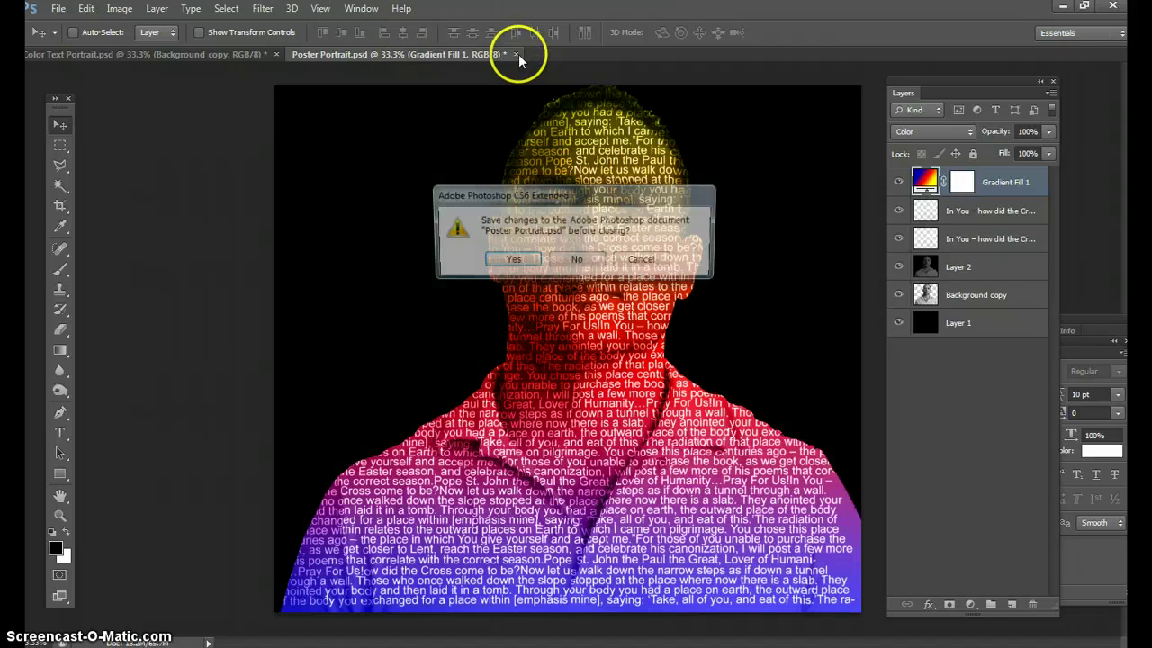
click(577, 263)
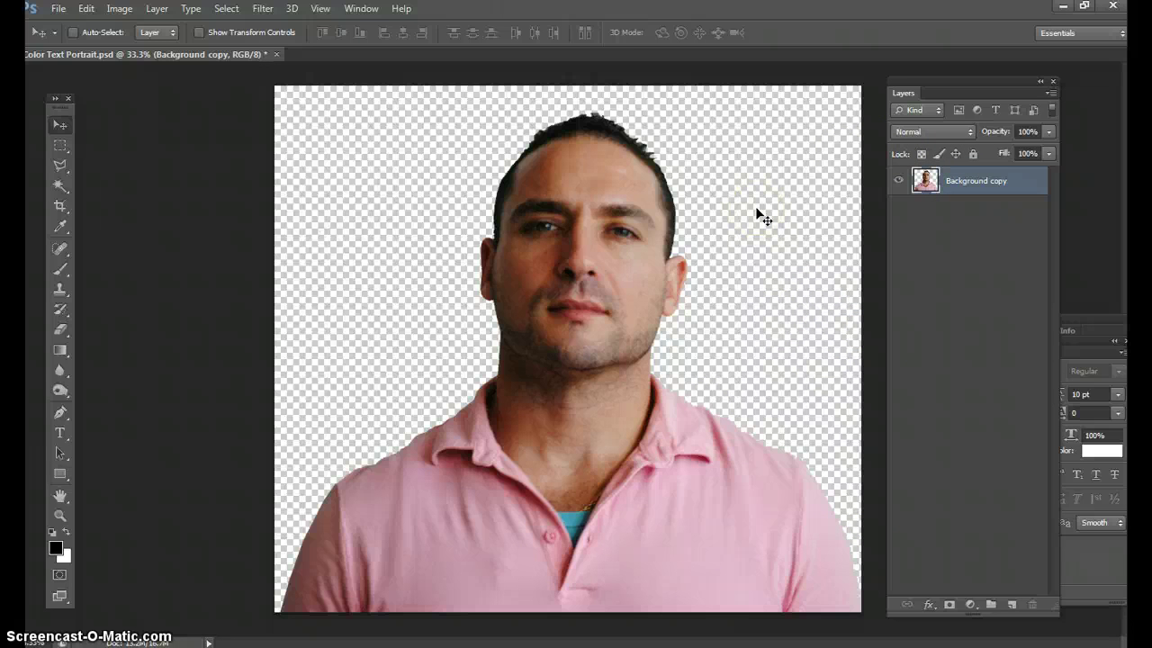
Scale the portrait layer up to about 103%/106% and nudge it slightly left
key(ctrl+t)
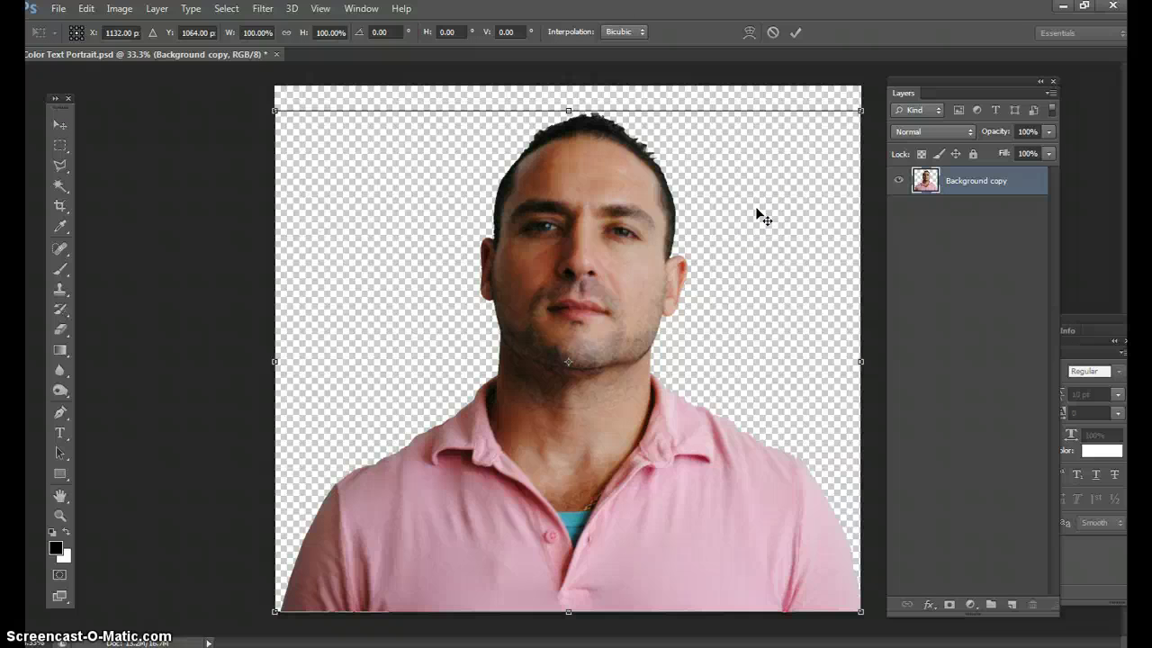
drag(860, 111, 879, 87)
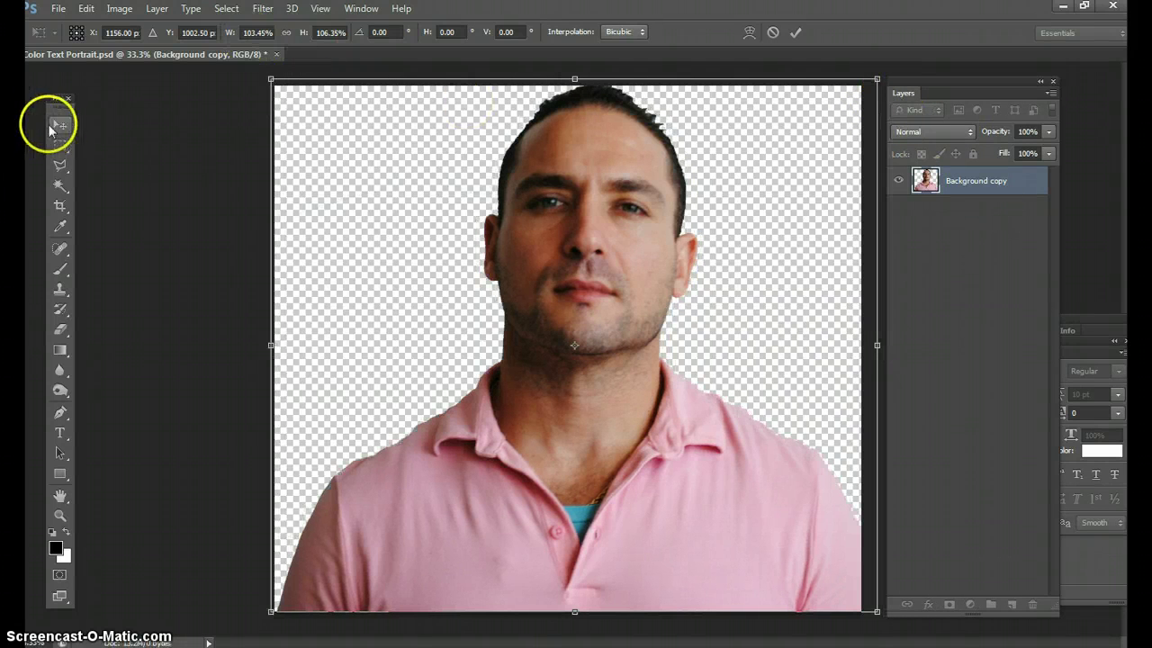
click(54, 122)
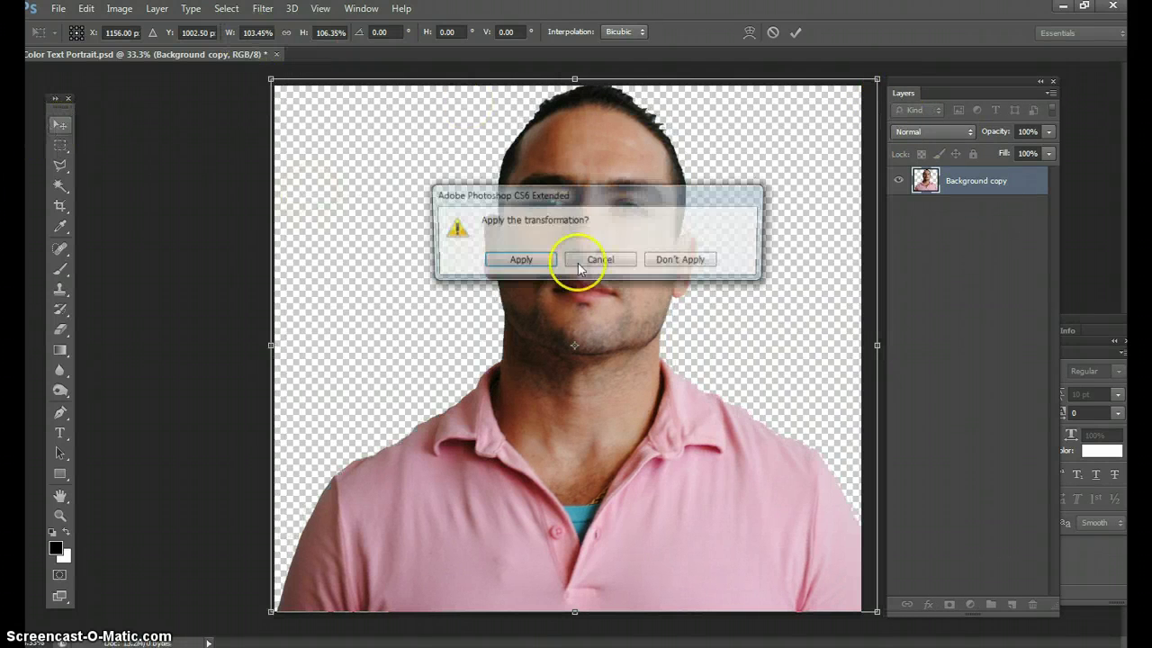
click(522, 261)
key(shift+Left)
key(shift+Left)
key(shift+Left)
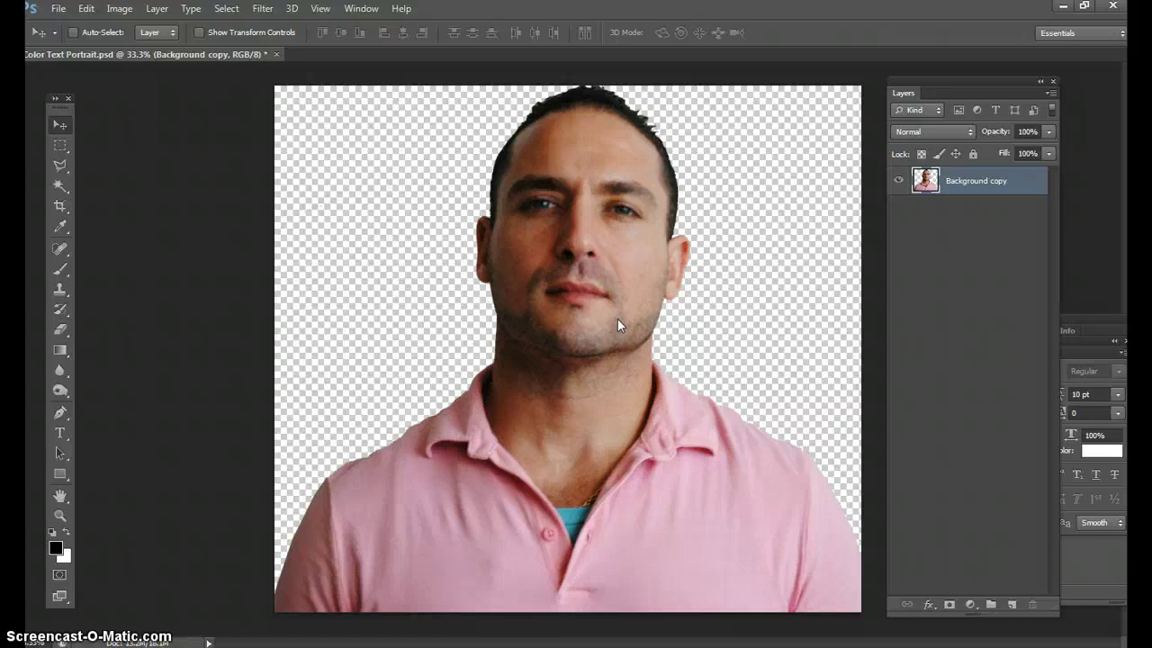
Desaturate the portrait and add a black-filled Layer 1 beneath it
click(642, 358)
key(ctrl+shift+u)
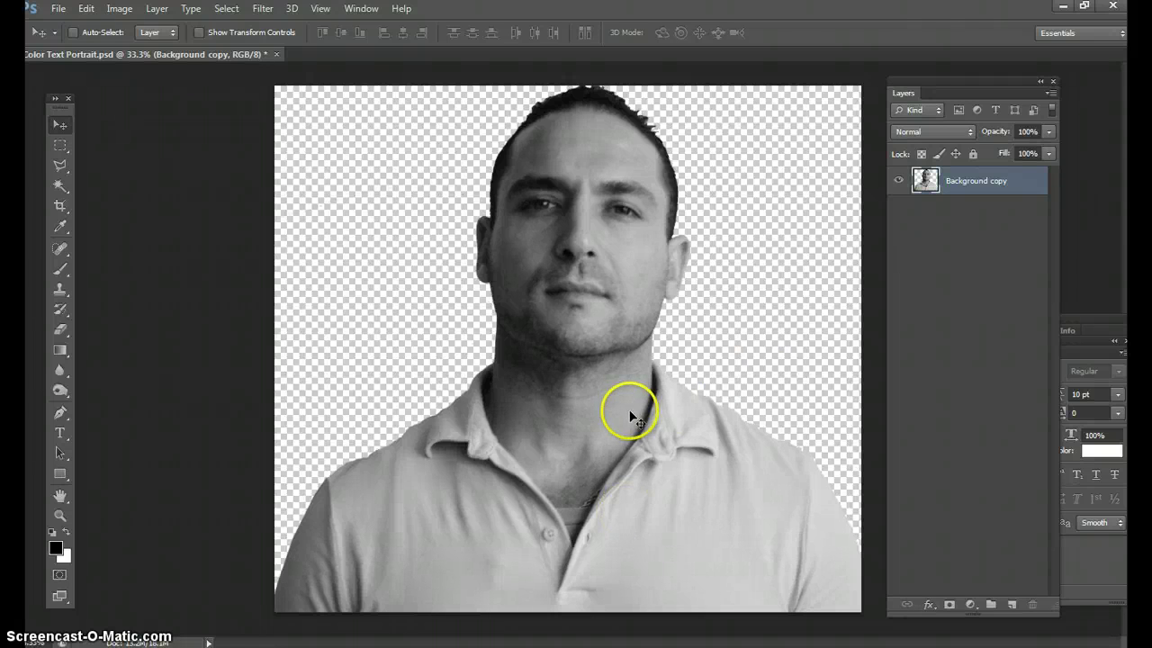
click(1011, 604)
drag(957, 171, 961, 214)
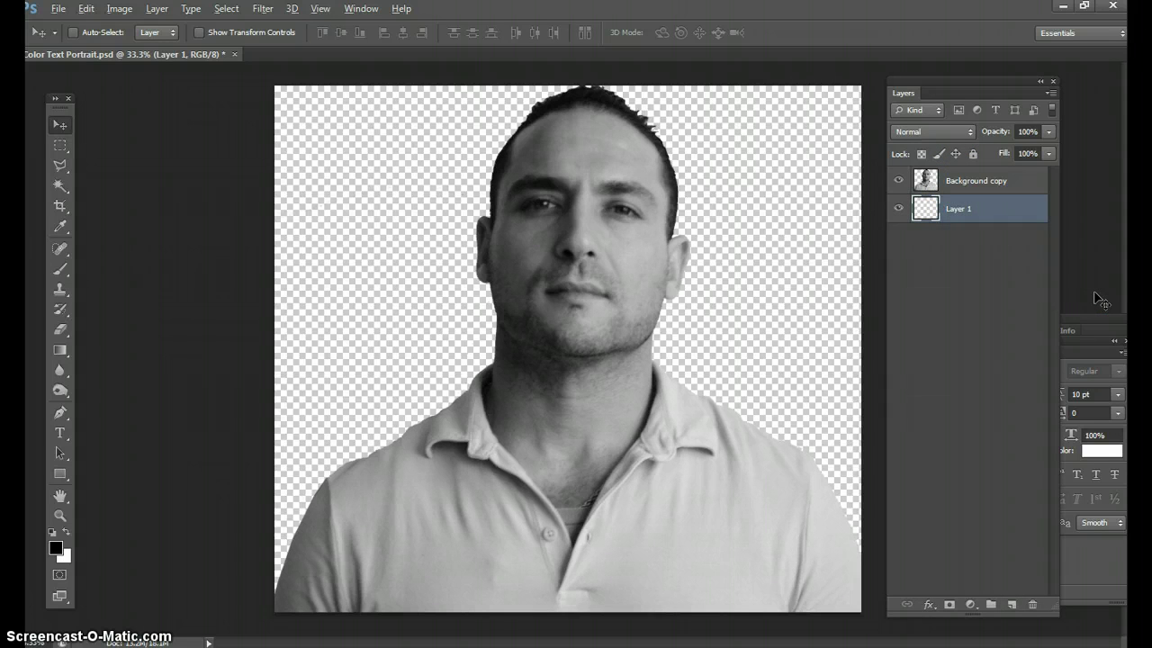
key(alt+BackSpace)
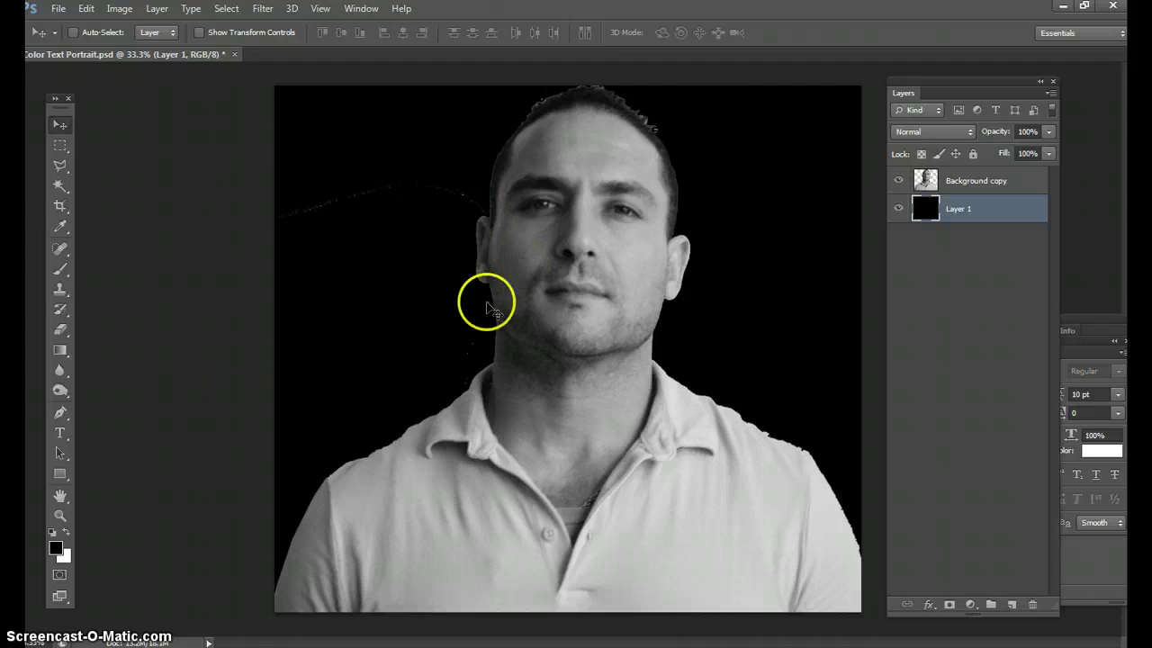
Erase stray specks around the Background copy edges, then stamp visible layers into Layer 2
click(963, 185)
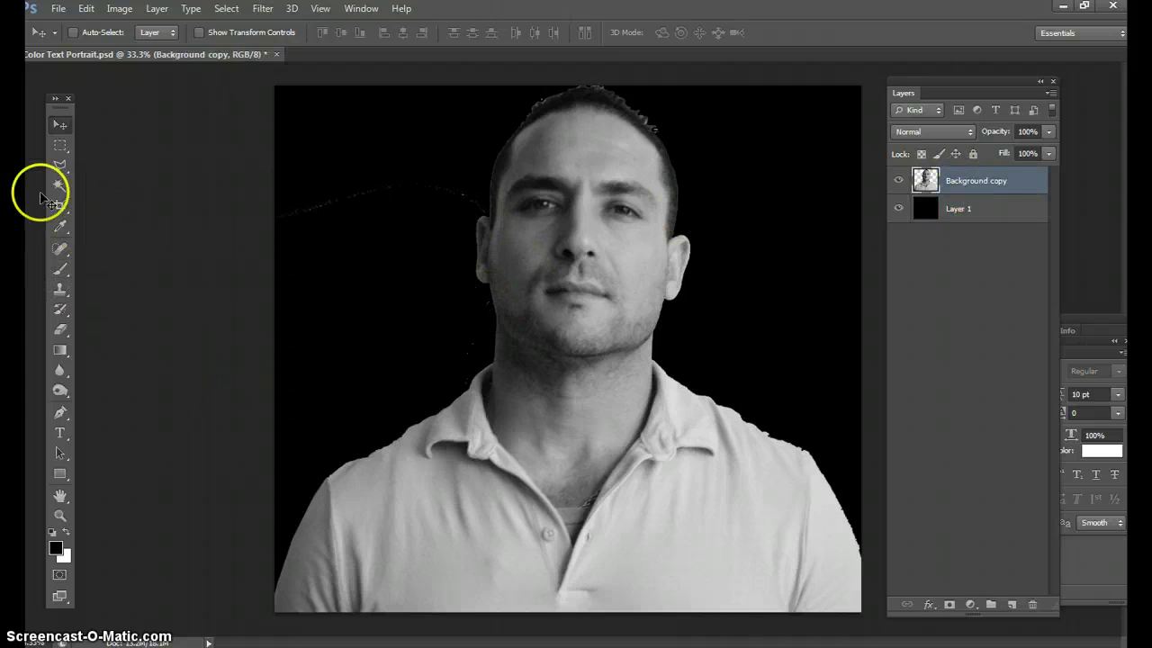
click(60, 329)
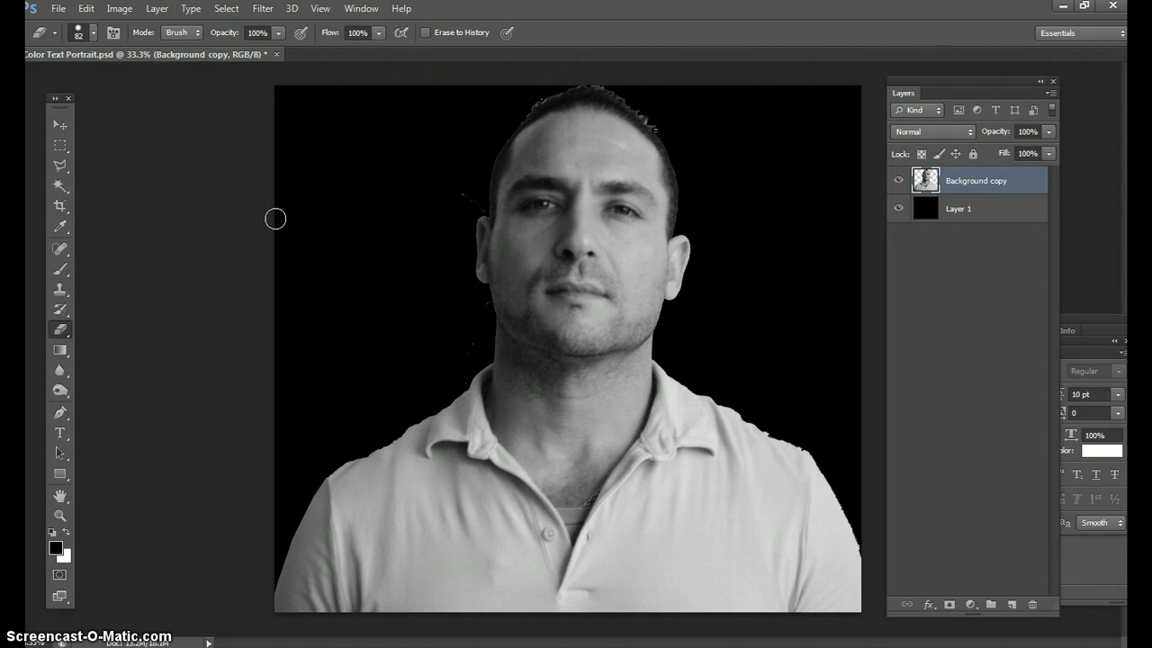
mouse_move(276, 219)
mouse_down()
mouse_move(470, 204)
mouse_move(314, 226)
mouse_move(440, 209)
mouse_move(450, 297)
mouse_move(479, 303)
mouse_move(207, 220)
mouse_move(437, 78)
mouse_move(729, 194)
mouse_move(682, 135)
mouse_move(653, 123)
mouse_move(1005, 191)
mouse_up()
drag(936, 180, 983, 186)
mouse_move(982, 187)
mouse_down()
mouse_move(956, 192)
mouse_move(933, 180)
mouse_move(960, 183)
mouse_move(920, 226)
mouse_move(931, 190)
mouse_move(927, 245)
mouse_move(936, 182)
mouse_up()
key(ctrl+shift+alt+e)
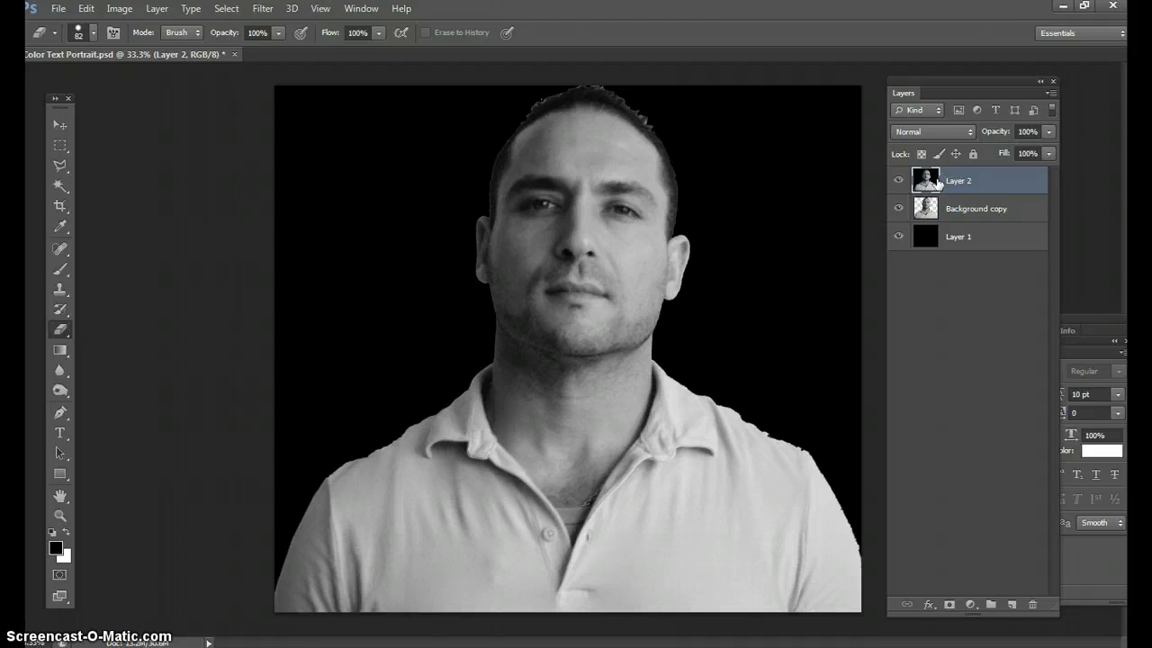
drag(938, 183, 792, 216)
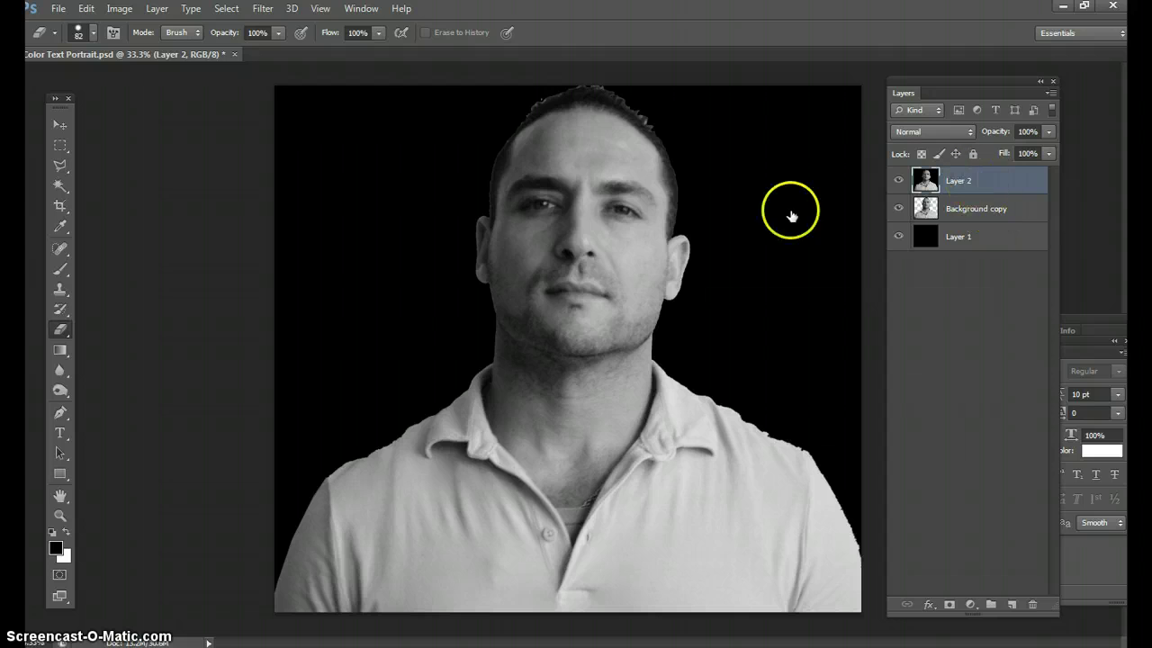
Save the document as Displacement.psd, accepting the Photoshop Format Options
click(58, 8)
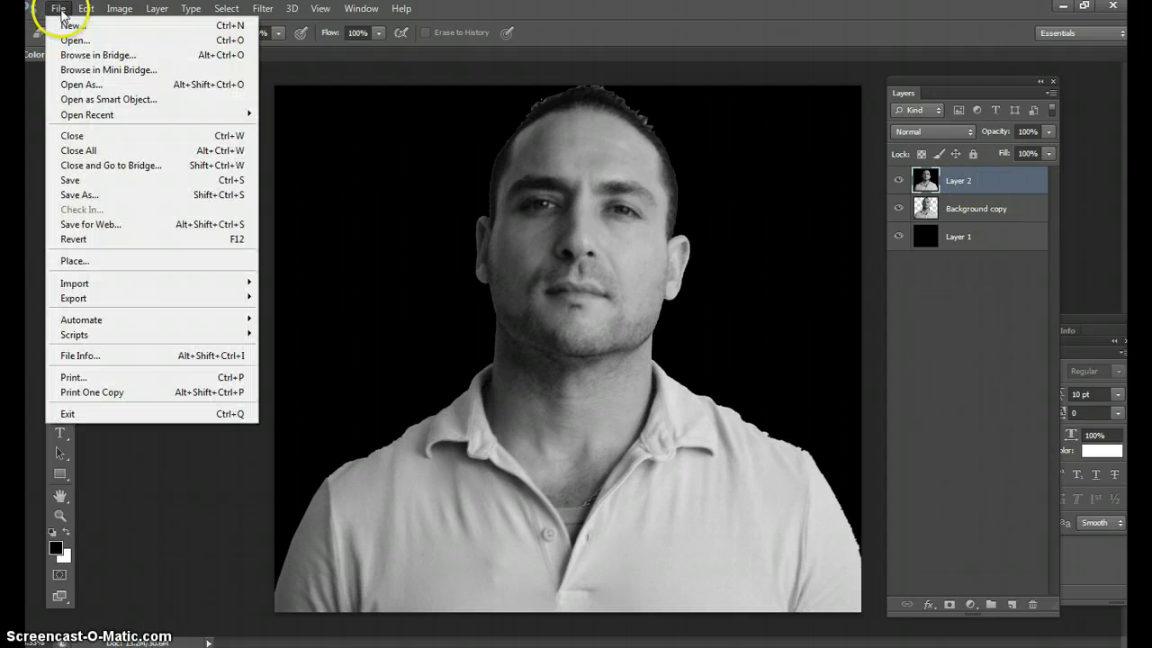
click(77, 194)
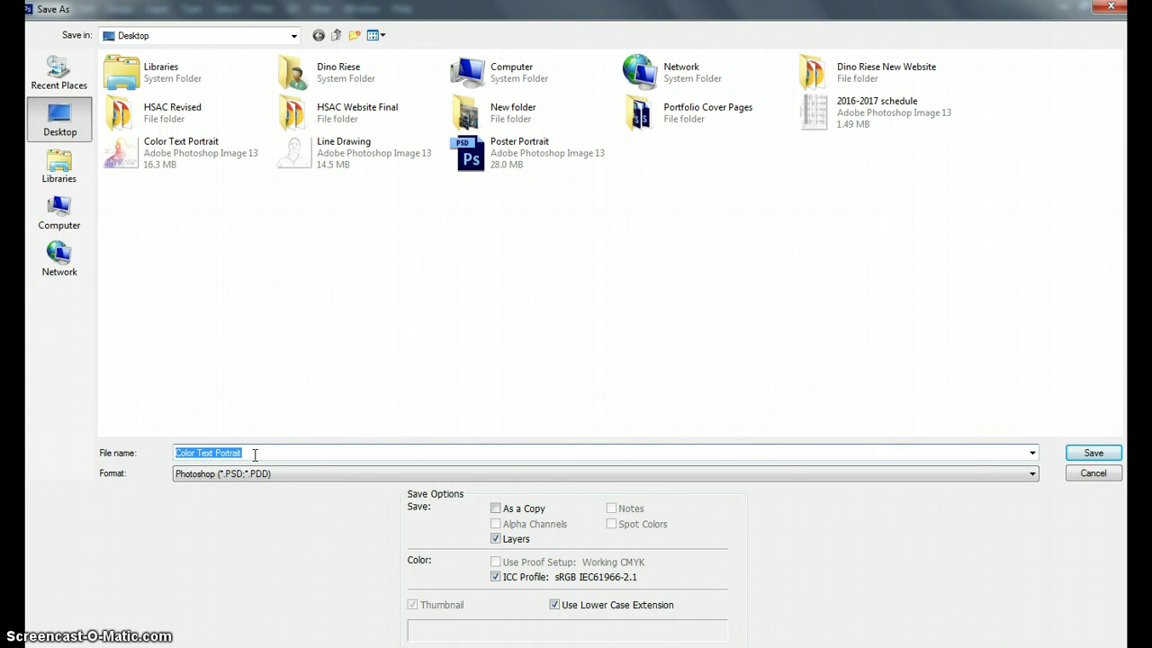
text(Displ)
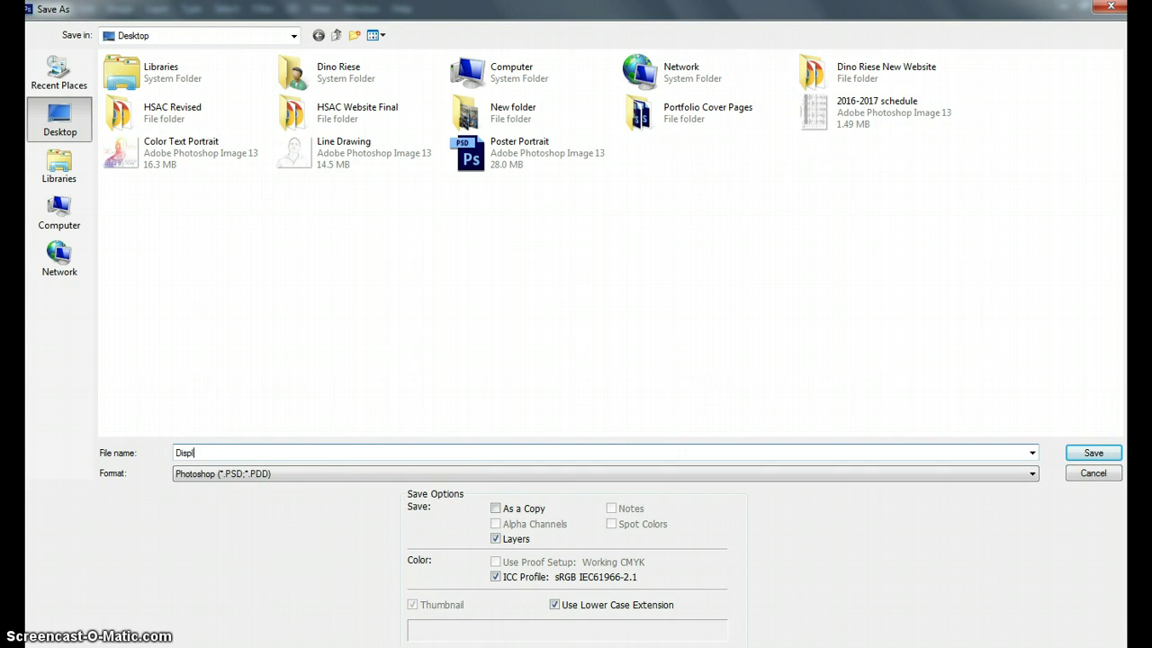
text(acement)
click(413, 486)
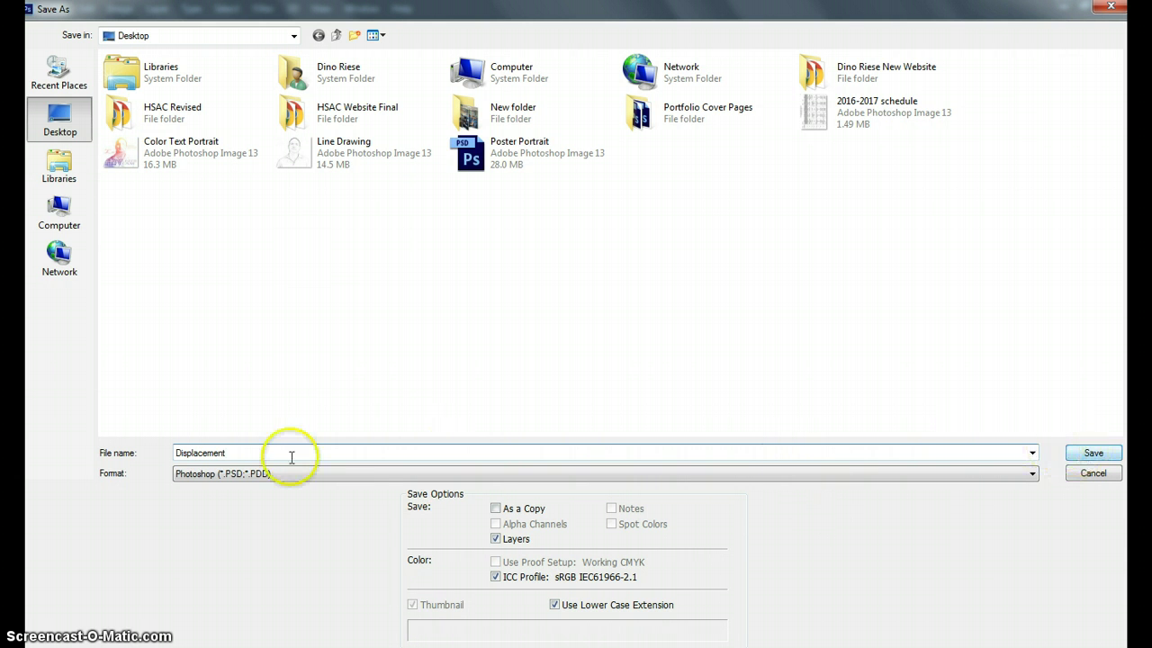
click(1094, 453)
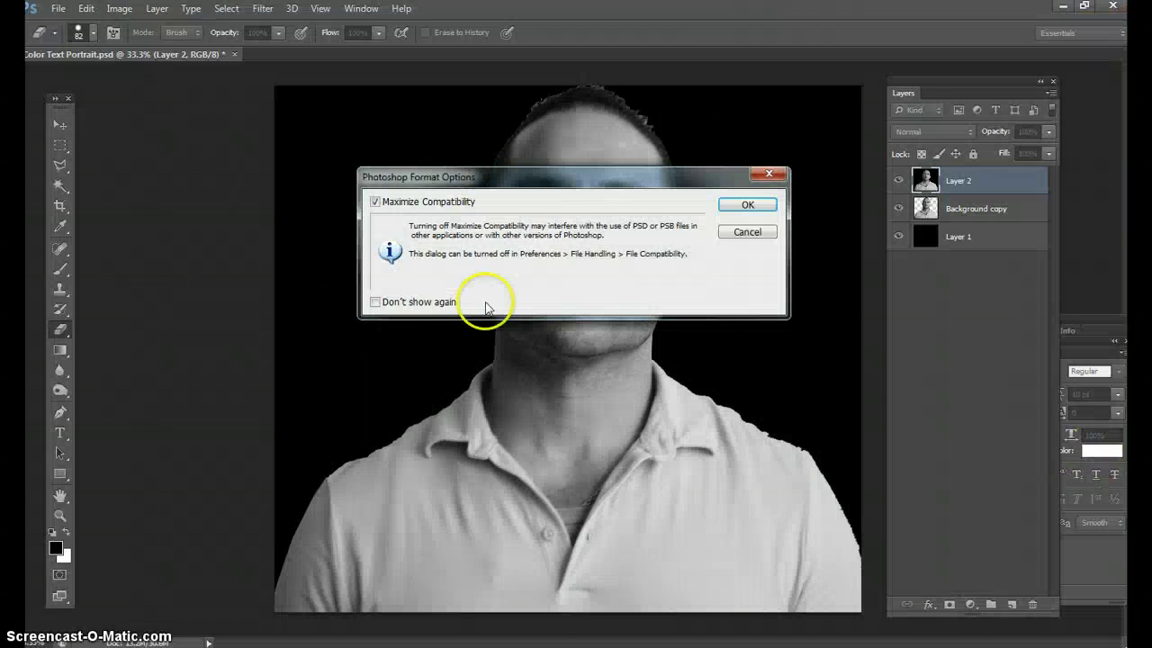
click(746, 205)
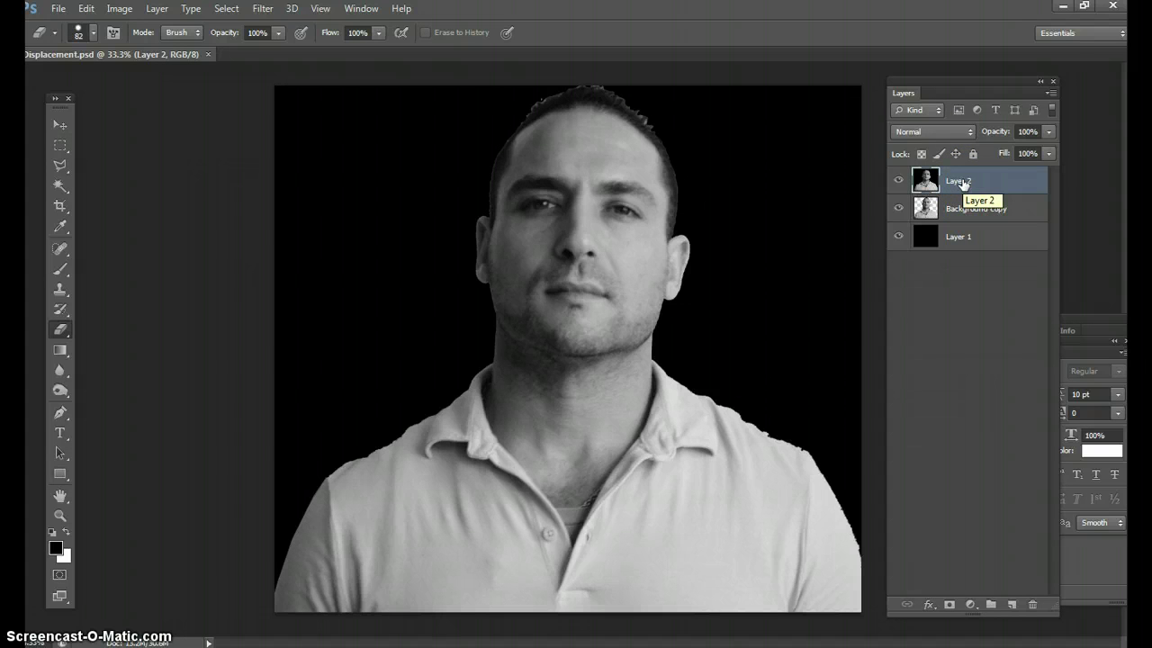
Apply Levels to Layer 2 with the output white value set to 115
key(ctrl+l)
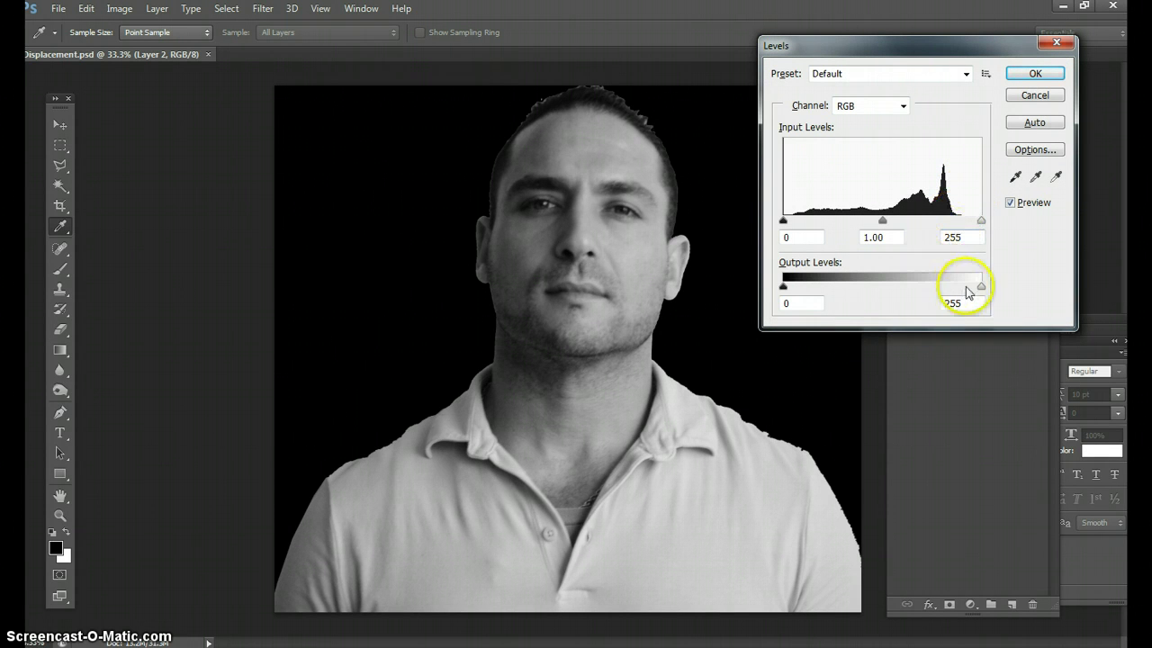
drag(982, 287, 872, 281)
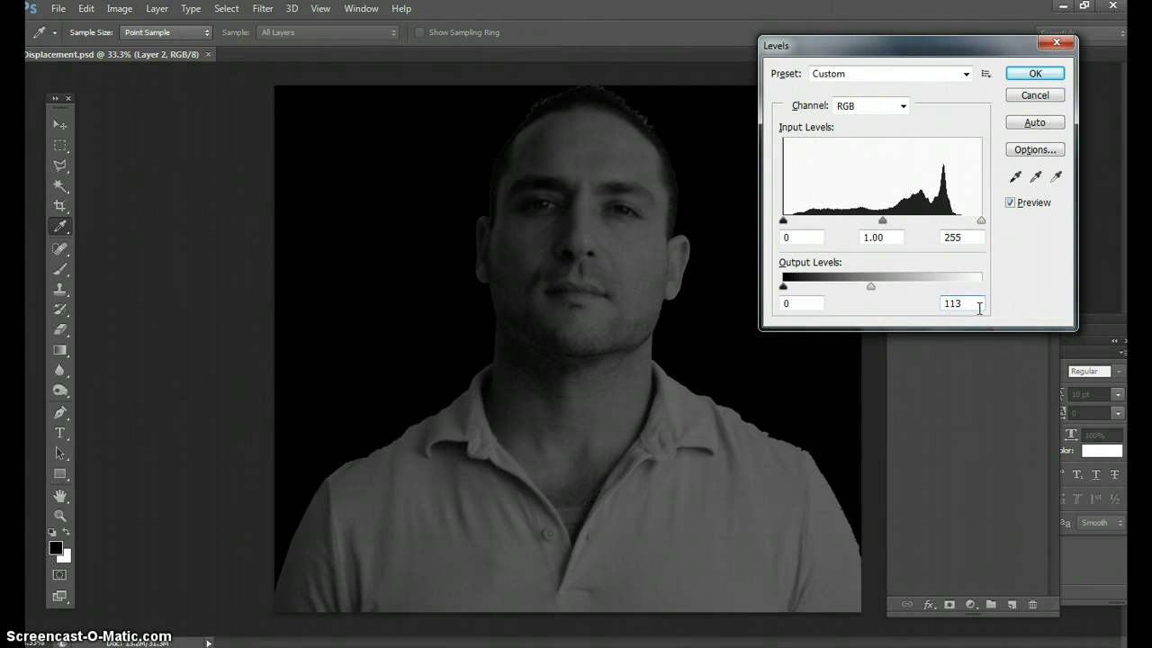
key(Up)
key(Up)
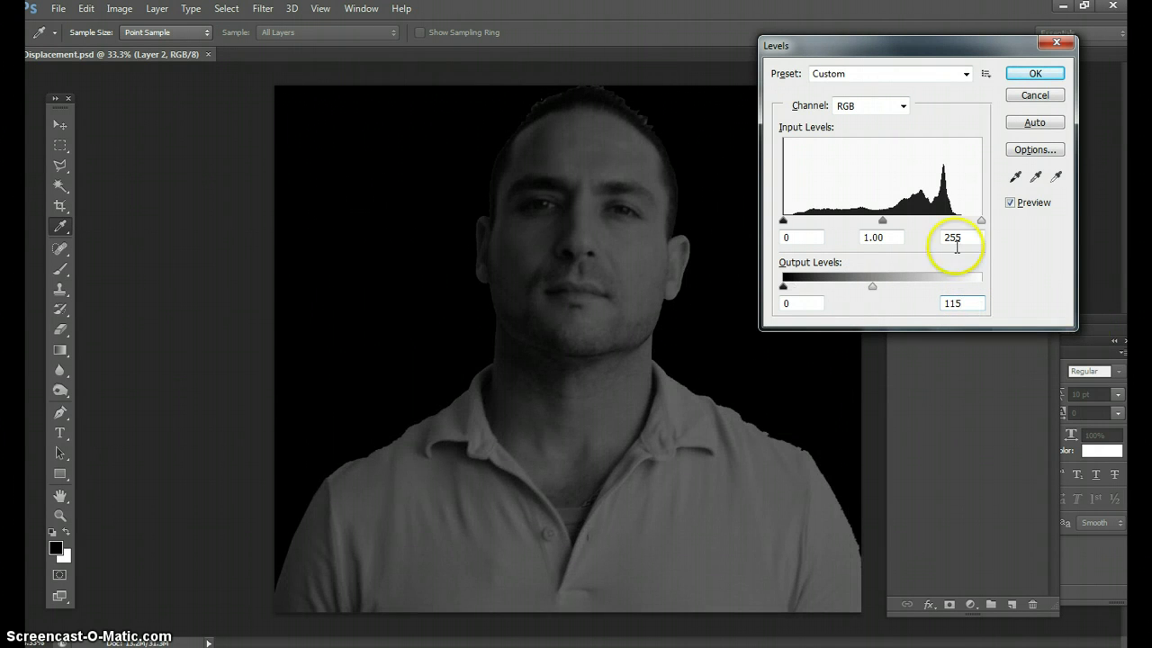
click(1035, 74)
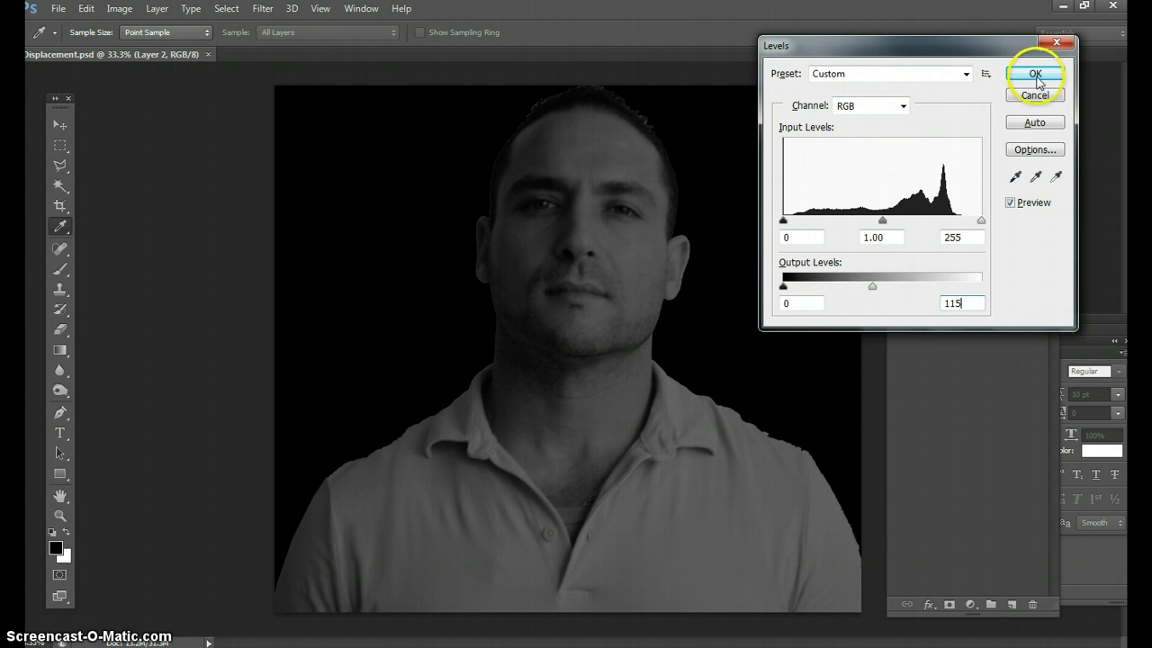
key(e)
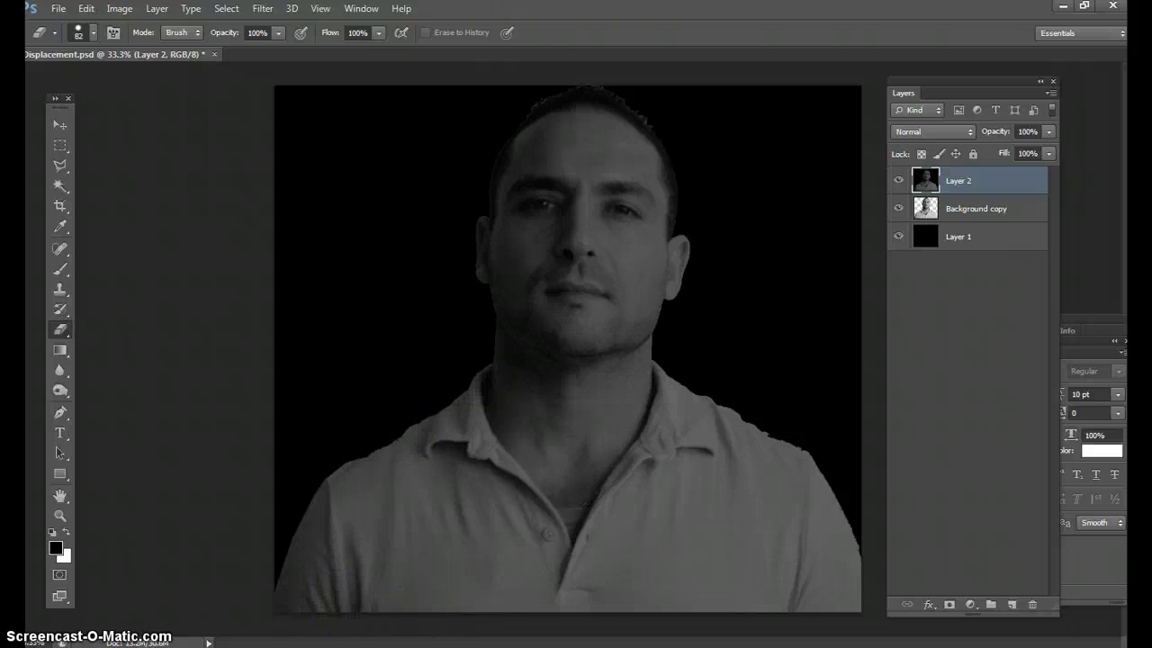
Copy the poem text ending with 'Pray For Us!' from the Chrome poetry blog
key(alt+Tab)
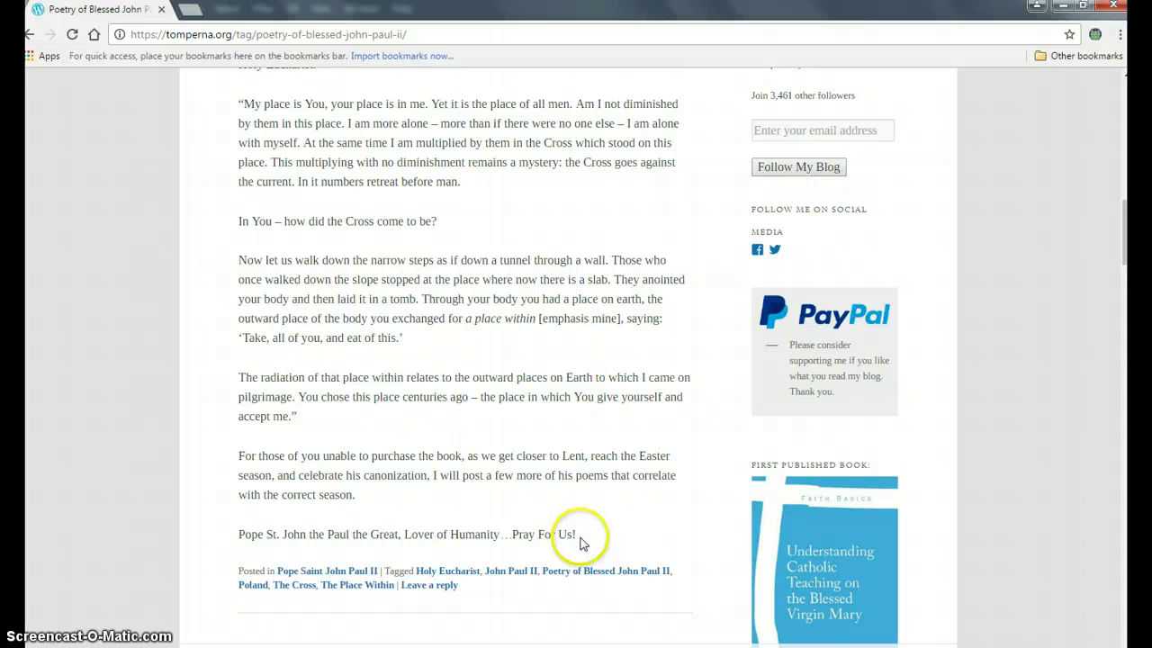
drag(577, 538, 239, 222)
right_click(239, 222)
click(270, 231)
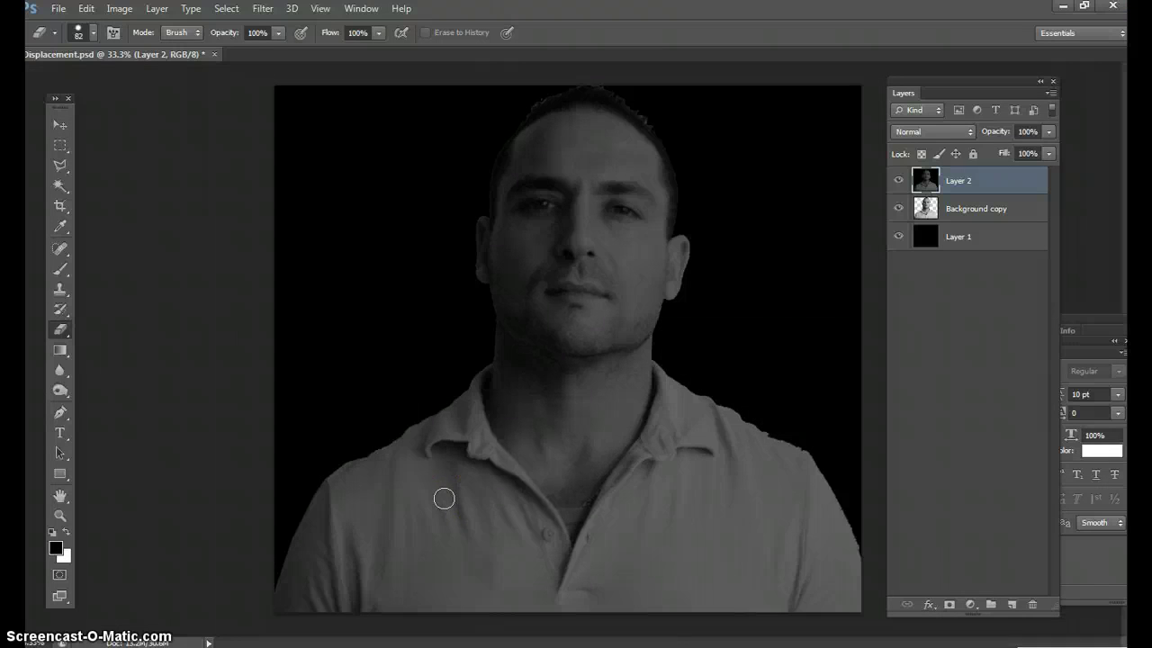
Draw a canvas-sized text box and paste the copied poem into it
click(60, 435)
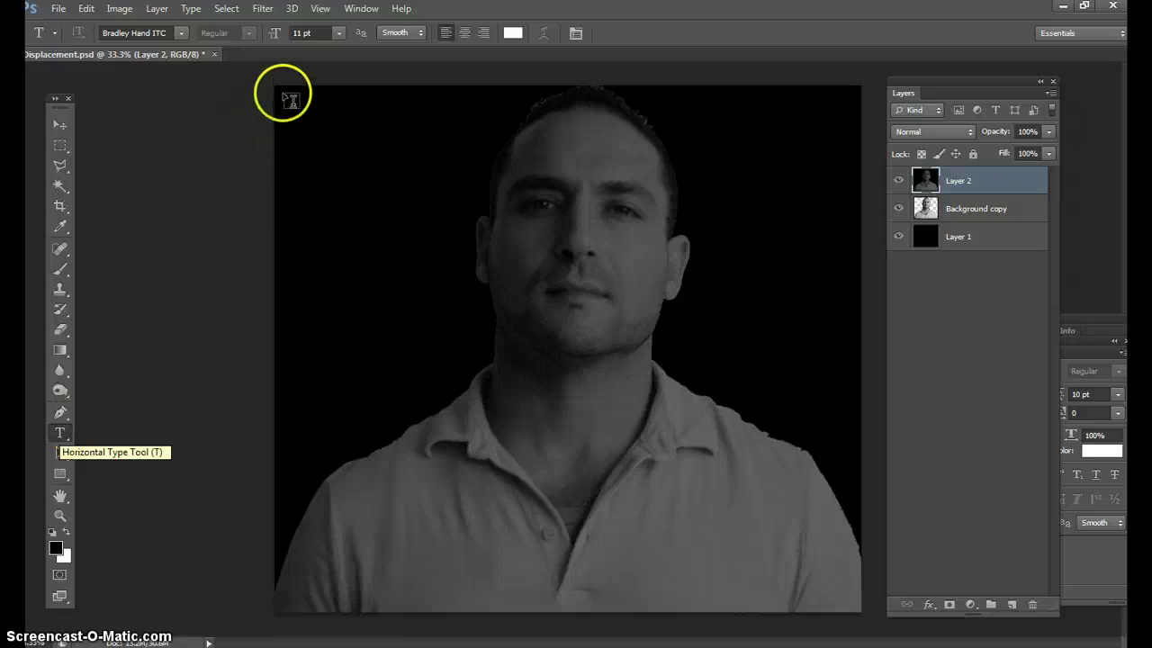
drag(282, 91, 861, 612)
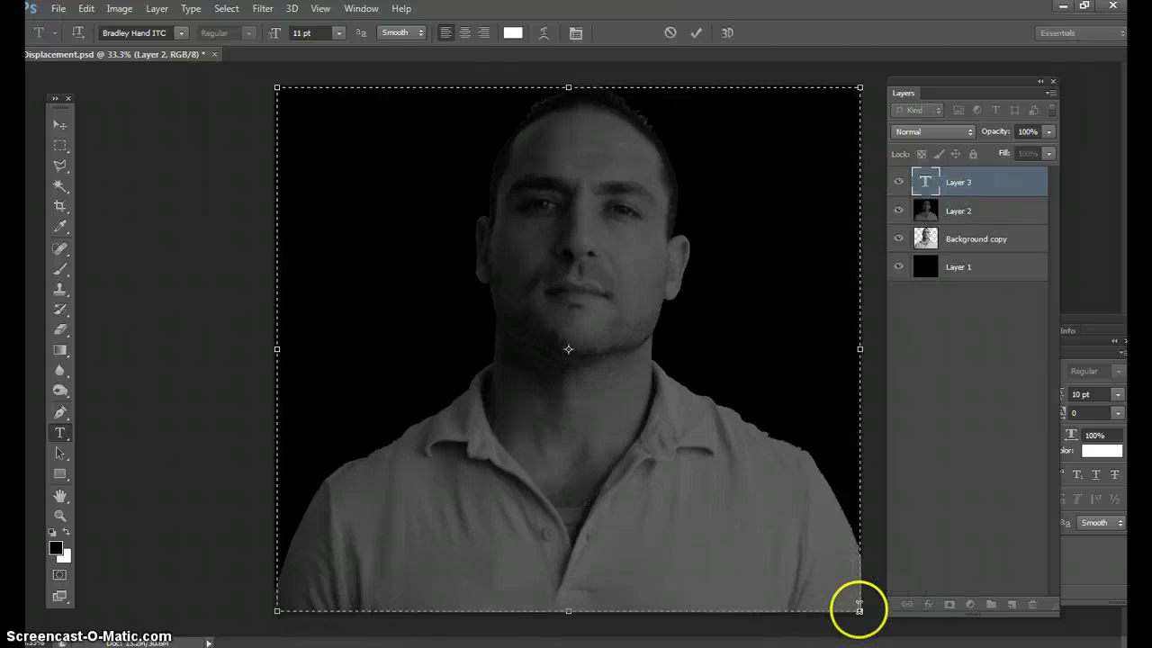
click(297, 98)
key(ctrl+v)
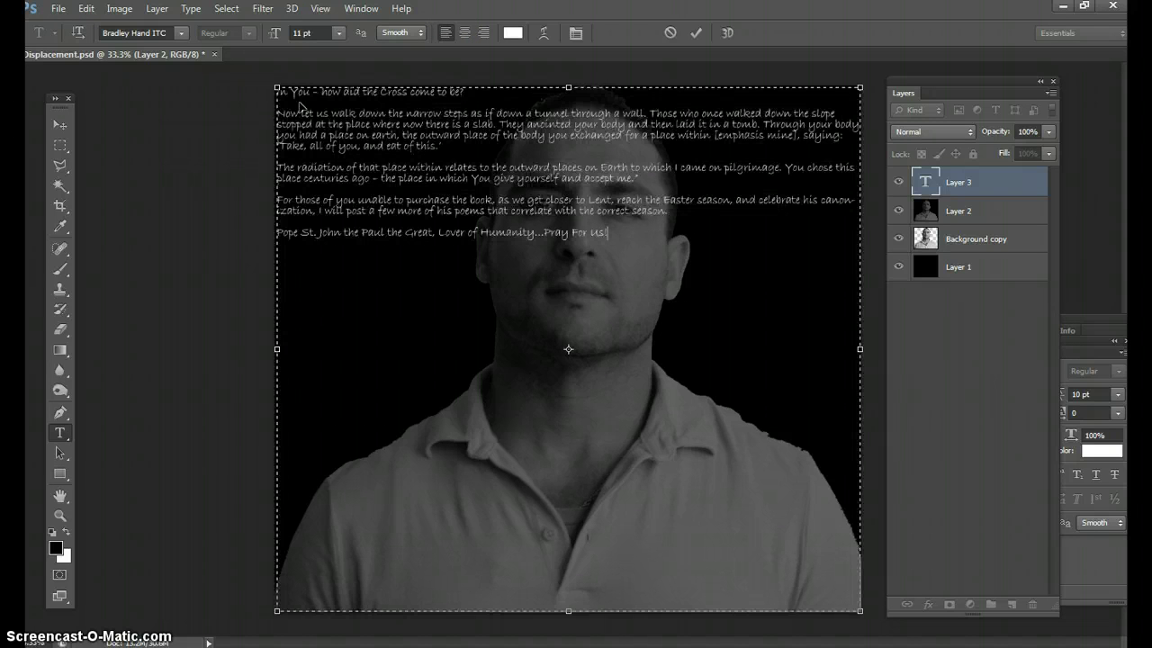
Select the pasted text from its end upward through the first line
click(423, 232)
click(617, 234)
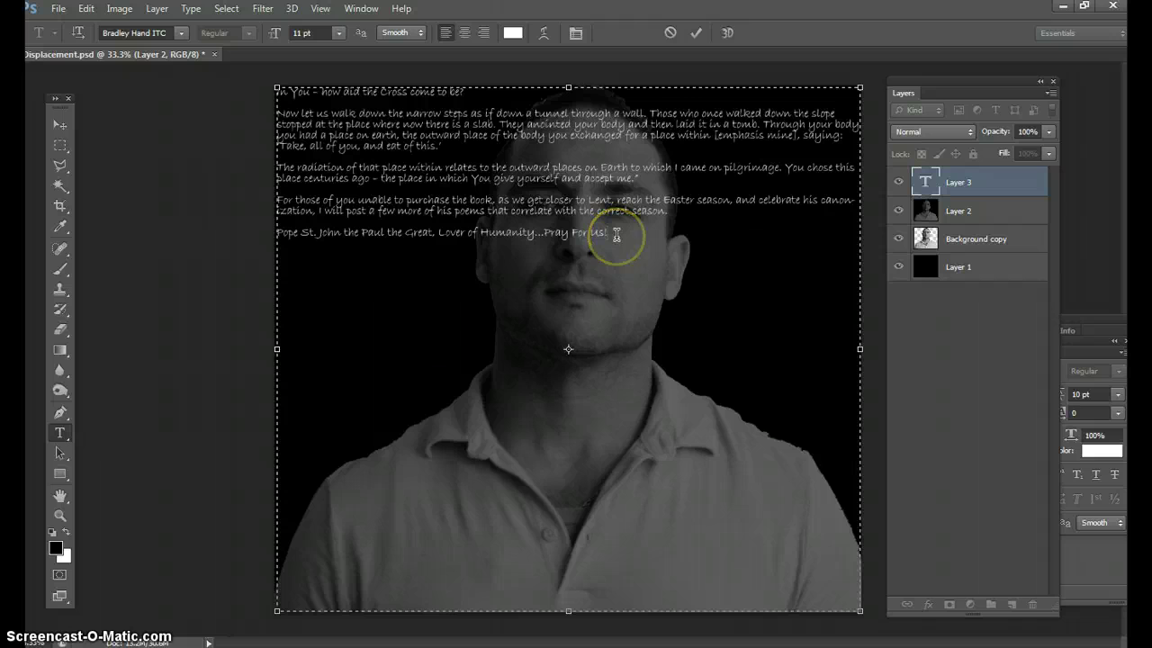
click(126, 34)
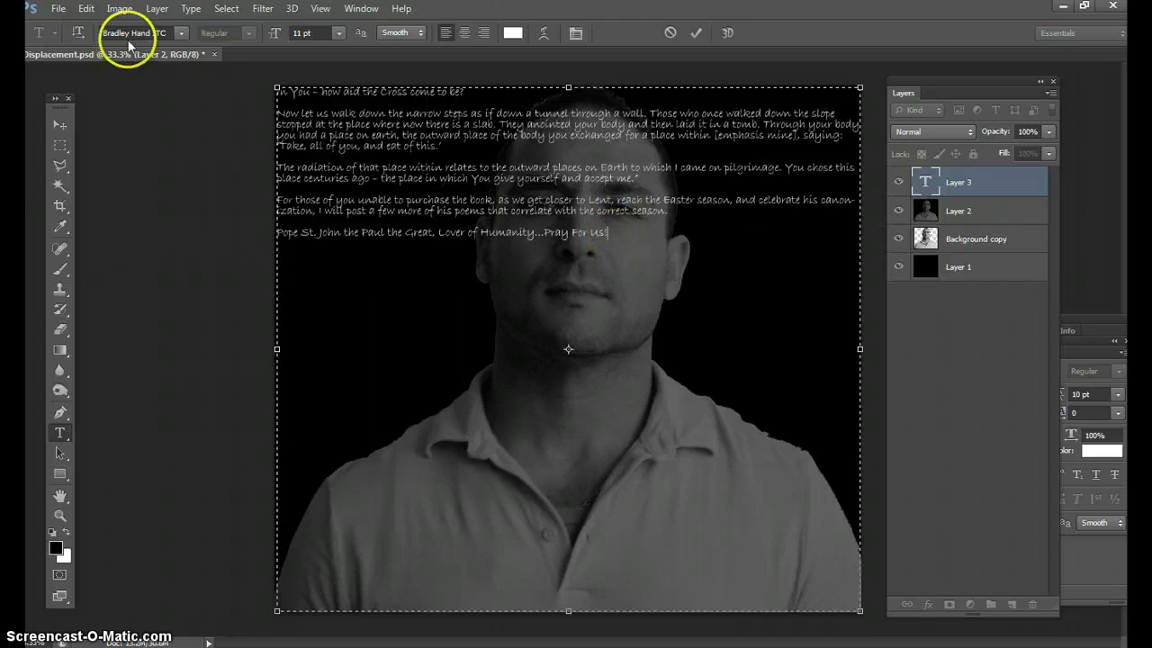
click(621, 241)
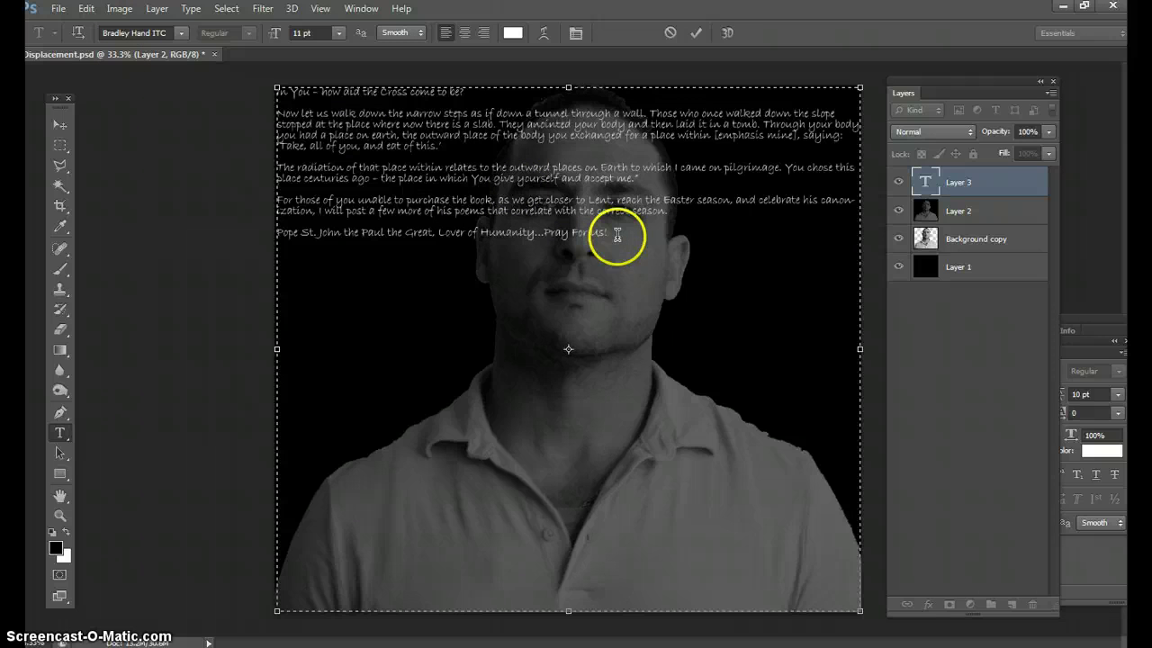
key(shift+Up)
key(shift+Up)
key(shift+Up)
key(shift+Up)
key(shift+Up)
key(shift+Up)
key(shift+Up)
key(shift+Up)
key(shift+Up)
key(shift+Up)
key(shift+Up)
key(shift+Up)
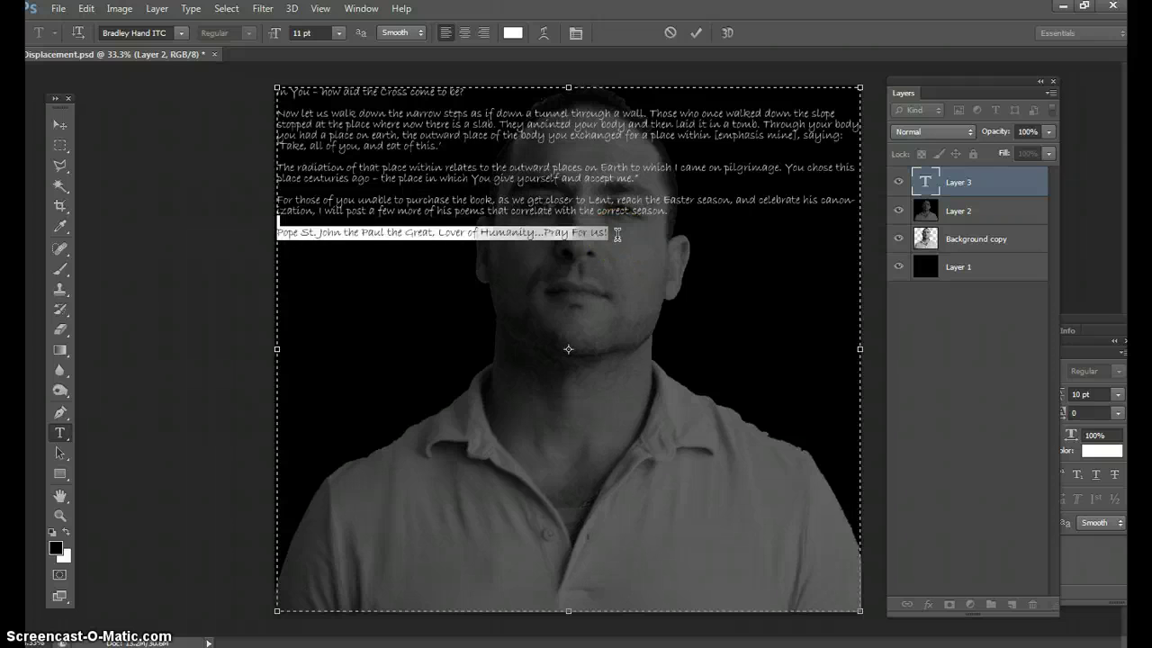
key(shift+Up)
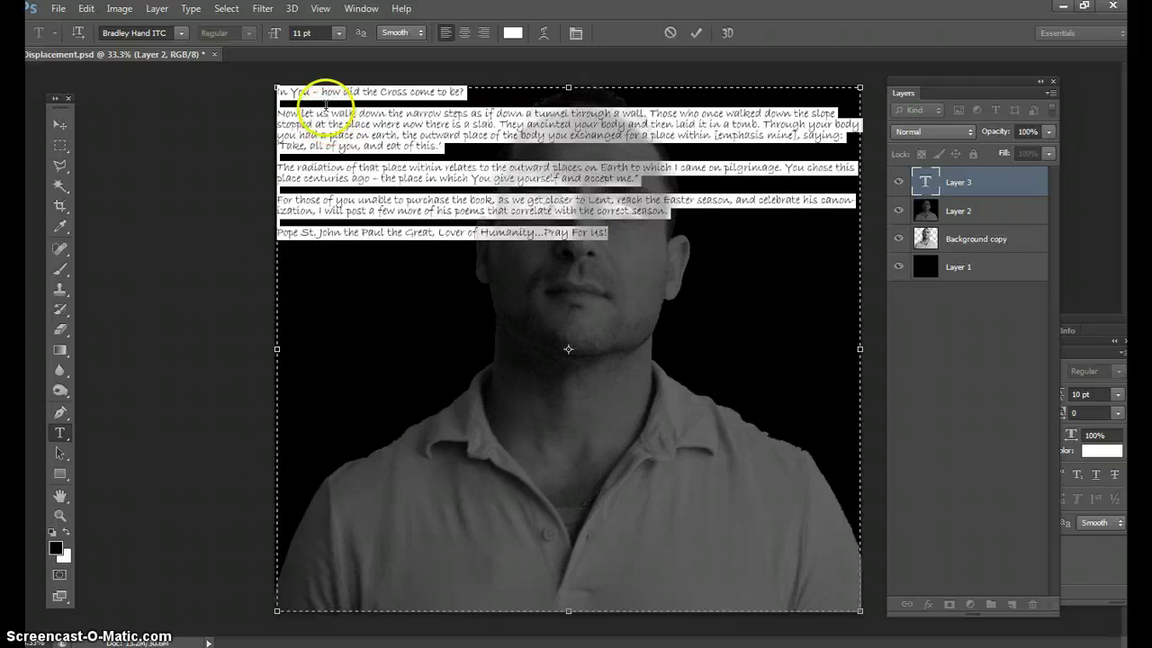
Change the selected text's font to Arial
click(182, 33)
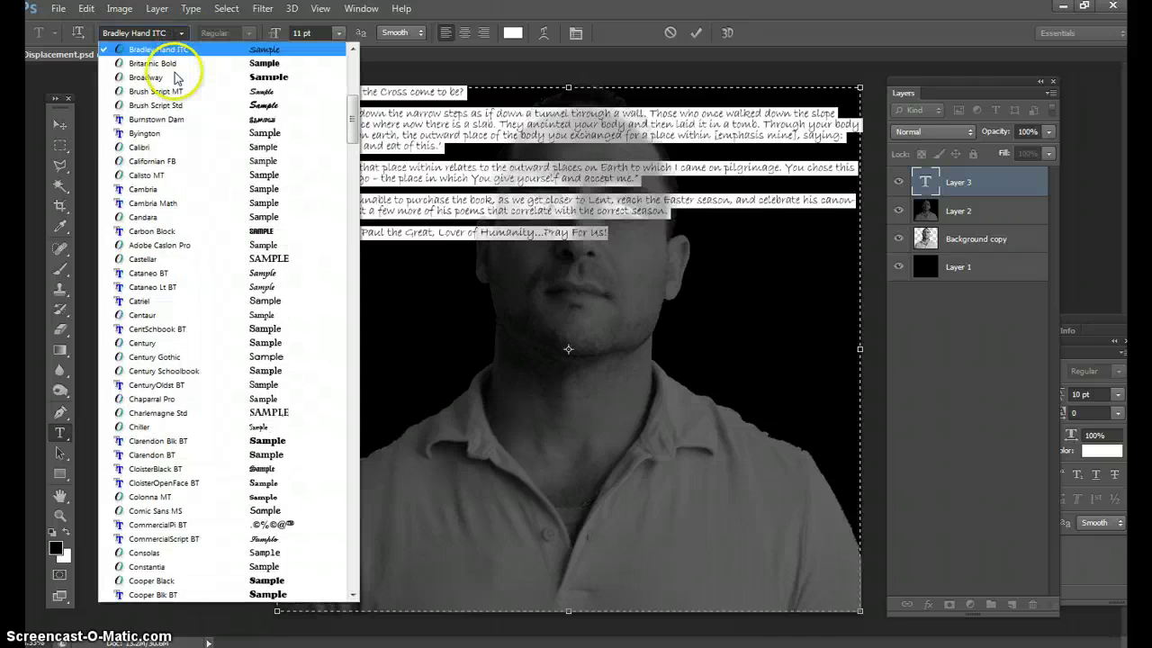
scroll(189, 90, up, 9)
scroll(193, 119, up, 2)
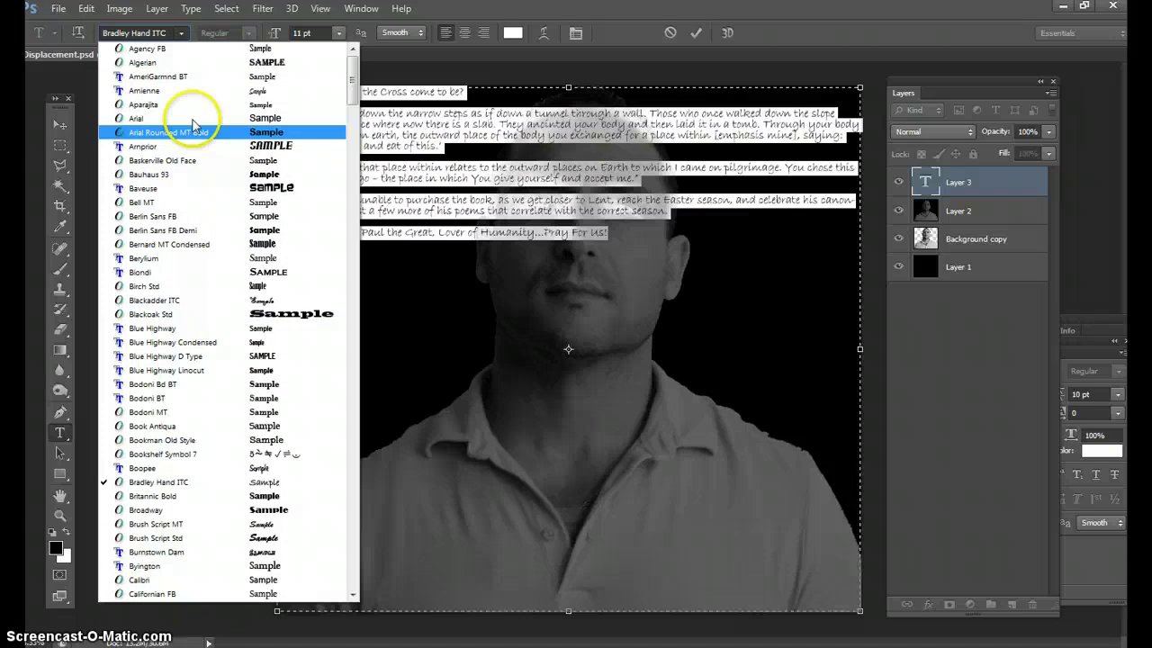
click(144, 121)
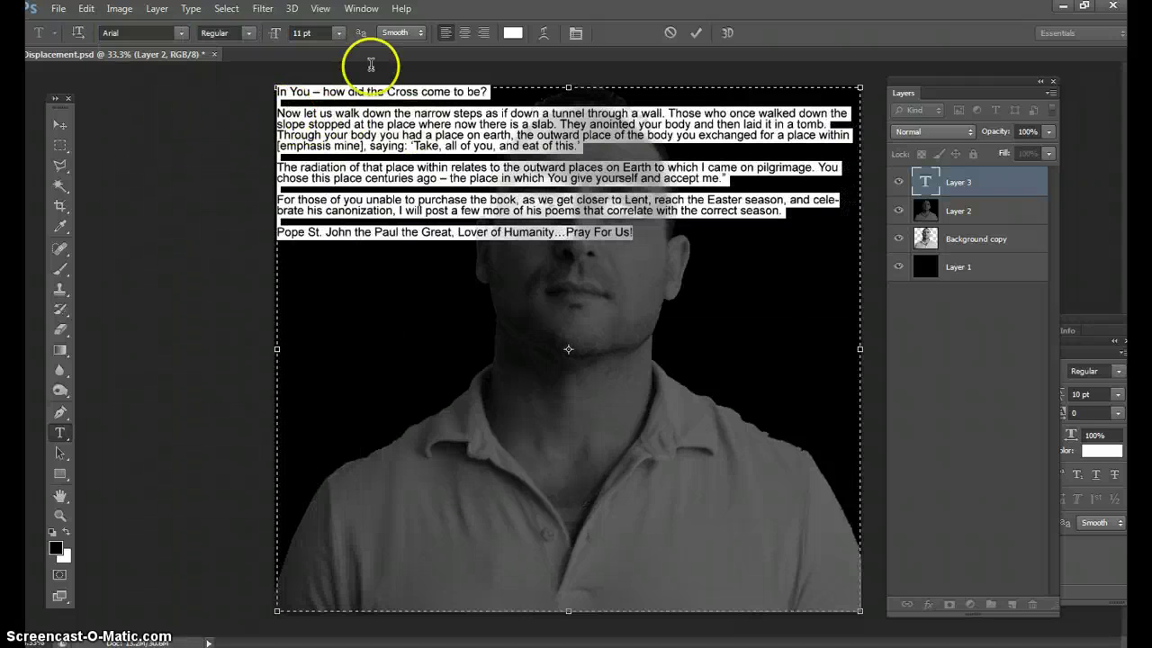
click(294, 126)
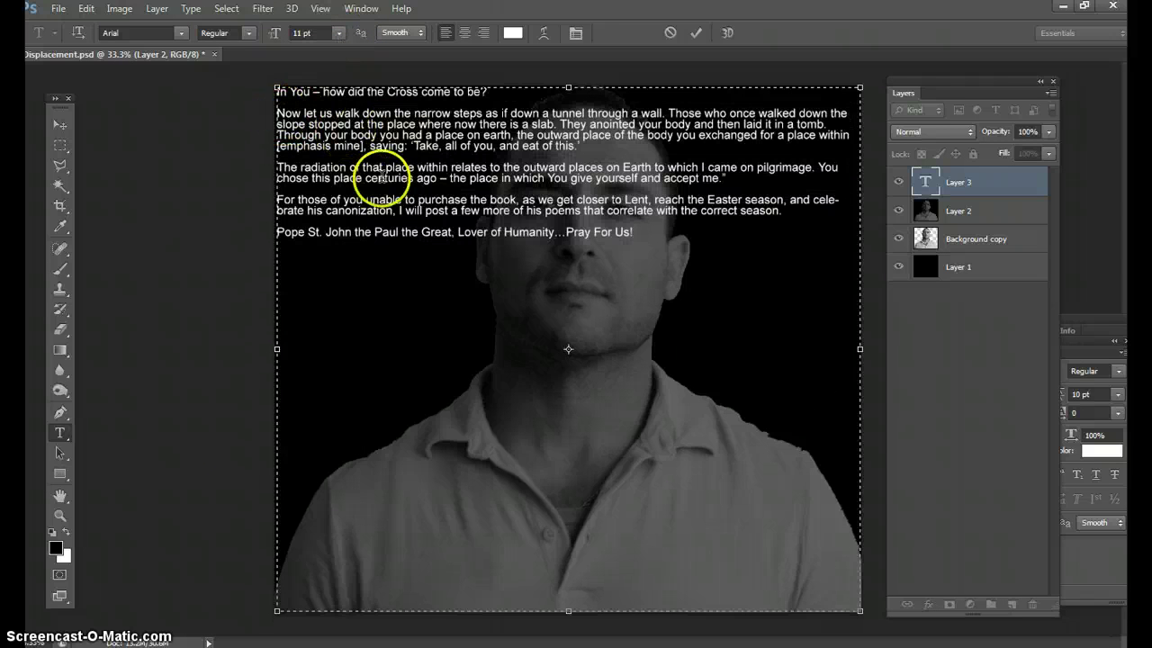
Remove blank lines and line breaks to join the paragraphs into one block, then select it
key(BackSpace)
key(Delete)
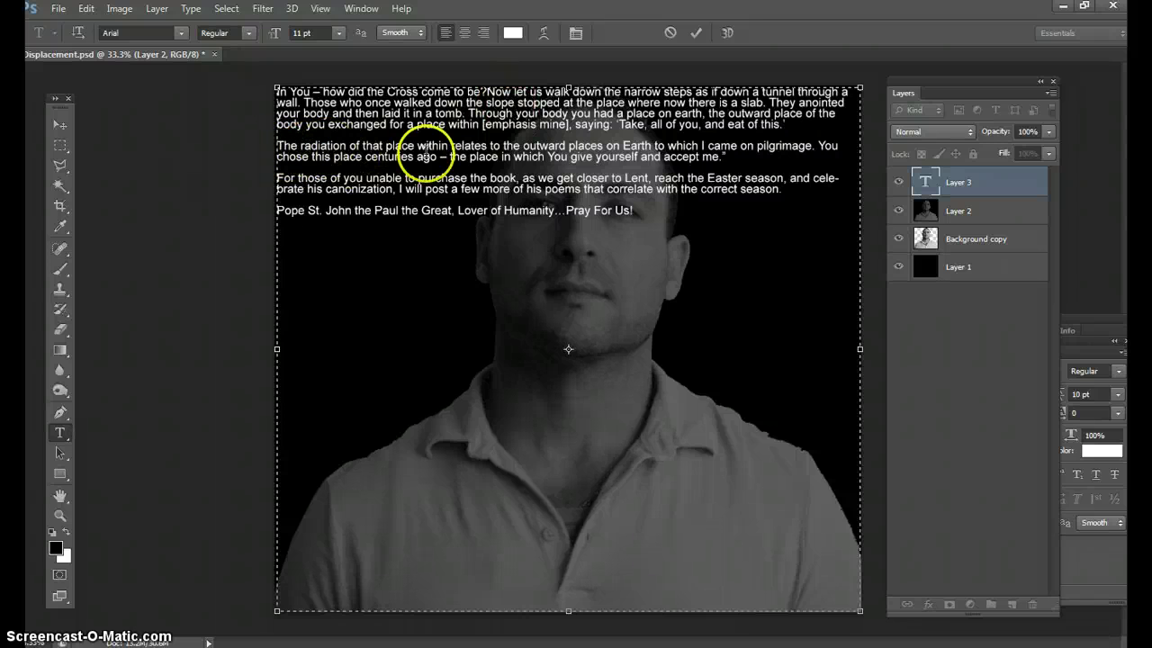
key(Delete)
key(Delete)
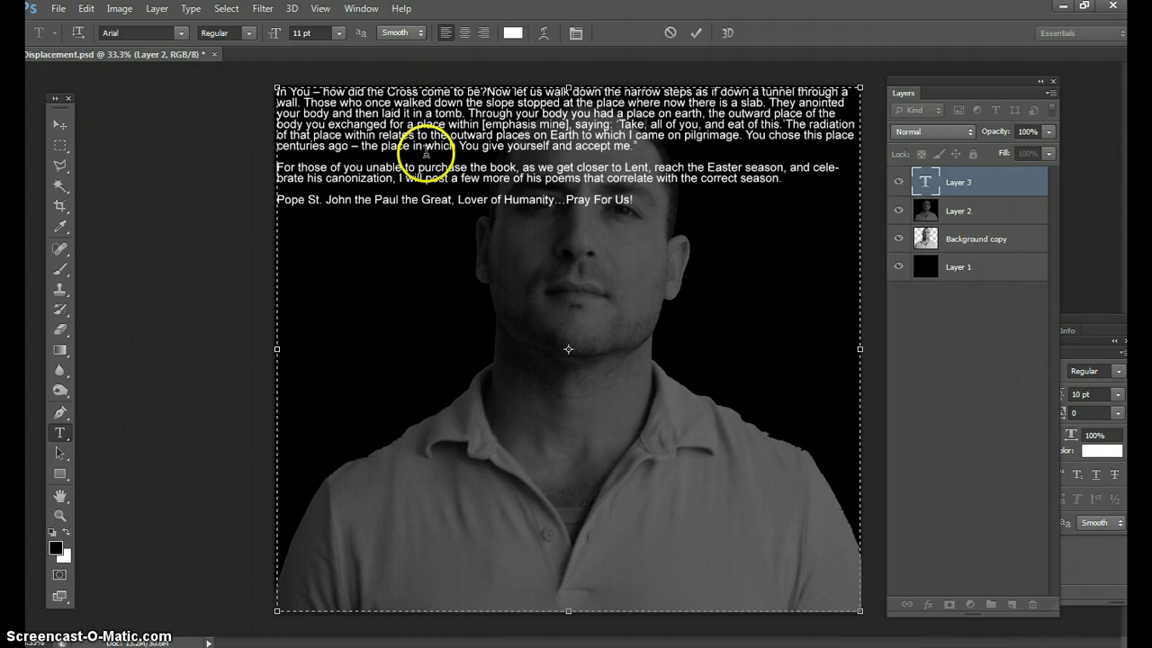
key(Delete)
key(Delete)
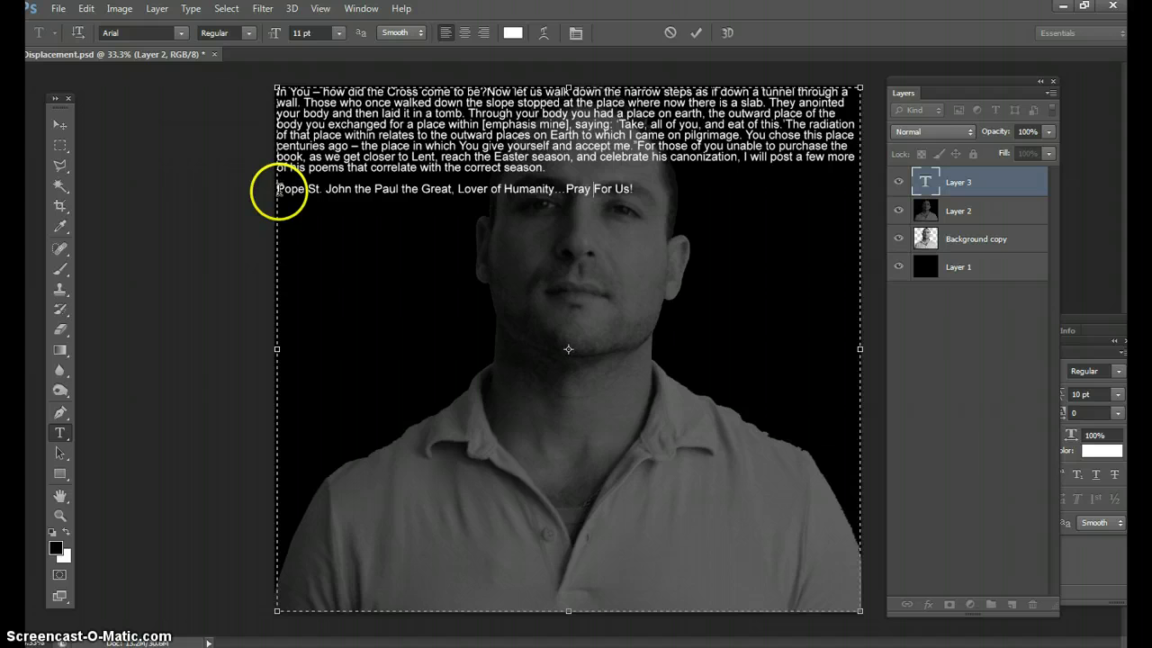
click(310, 180)
key(BackSpace)
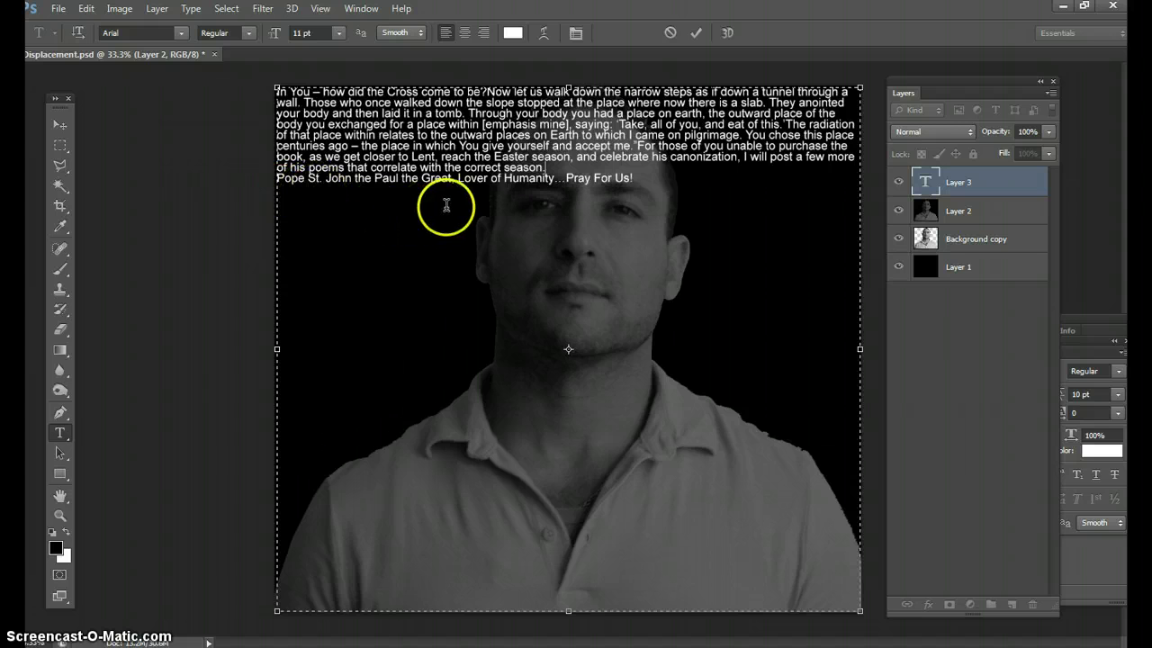
key(Delete)
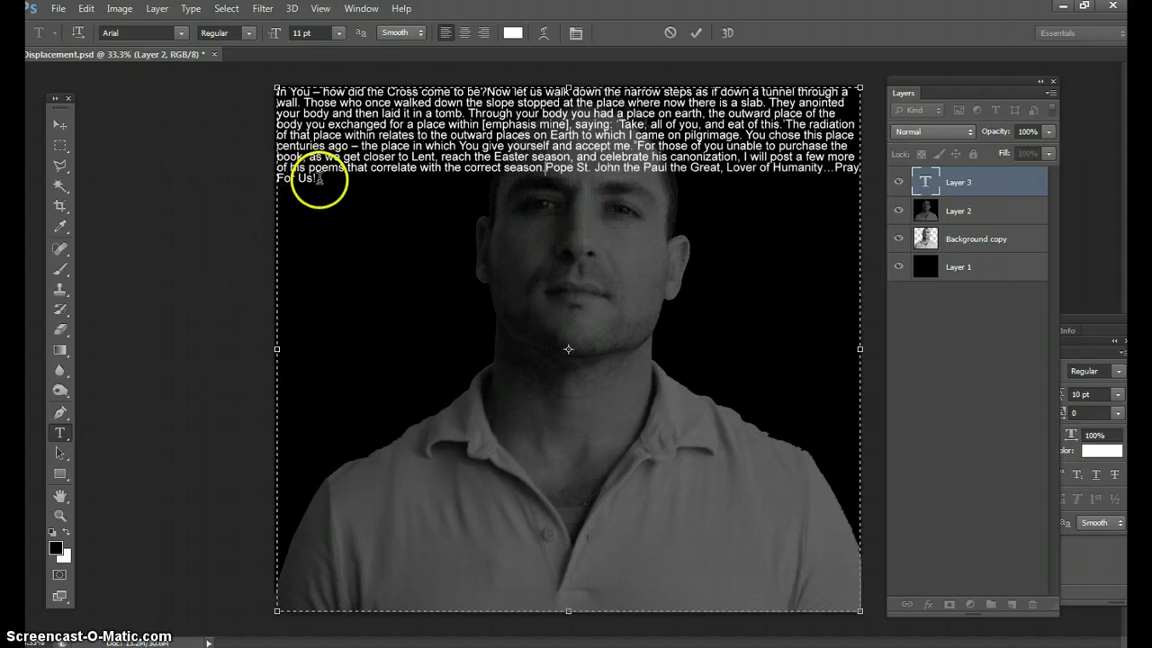
drag(319, 178, 266, 87)
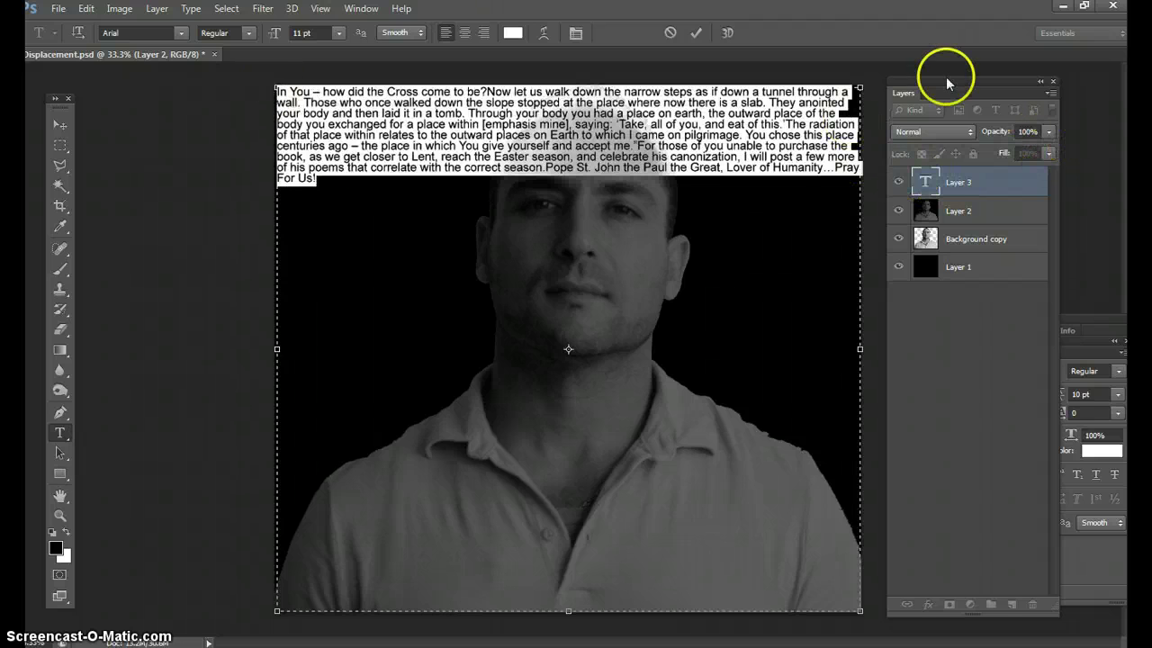
Show the Character panel and set the text's line spacing to 9 pt
click(670, 203)
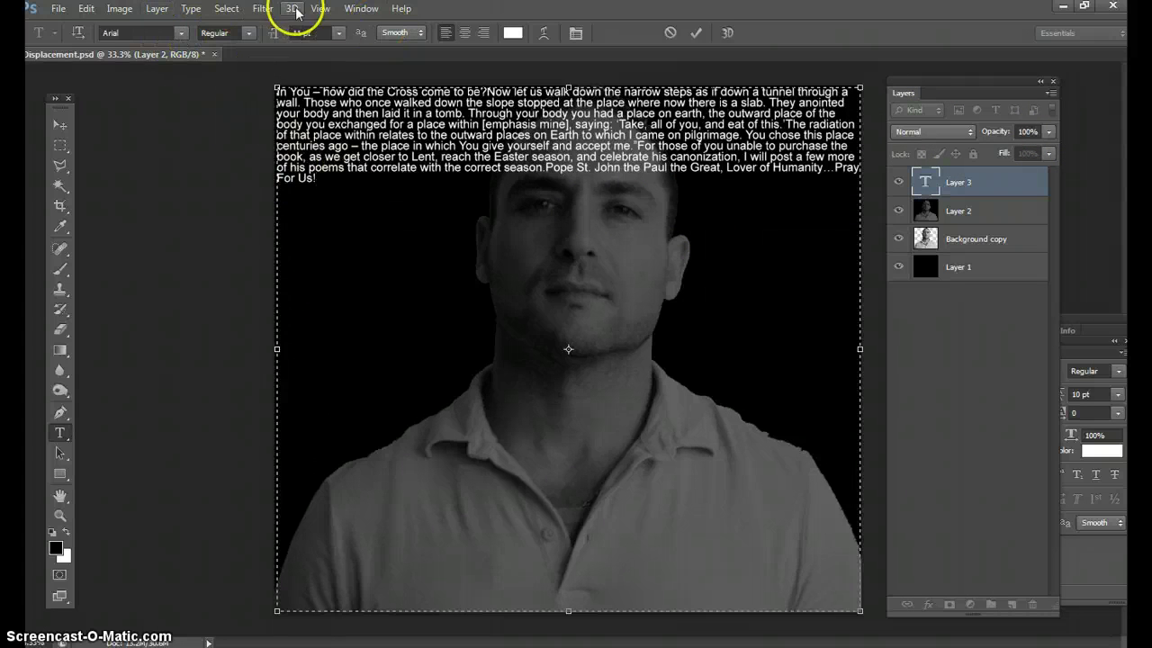
click(360, 9)
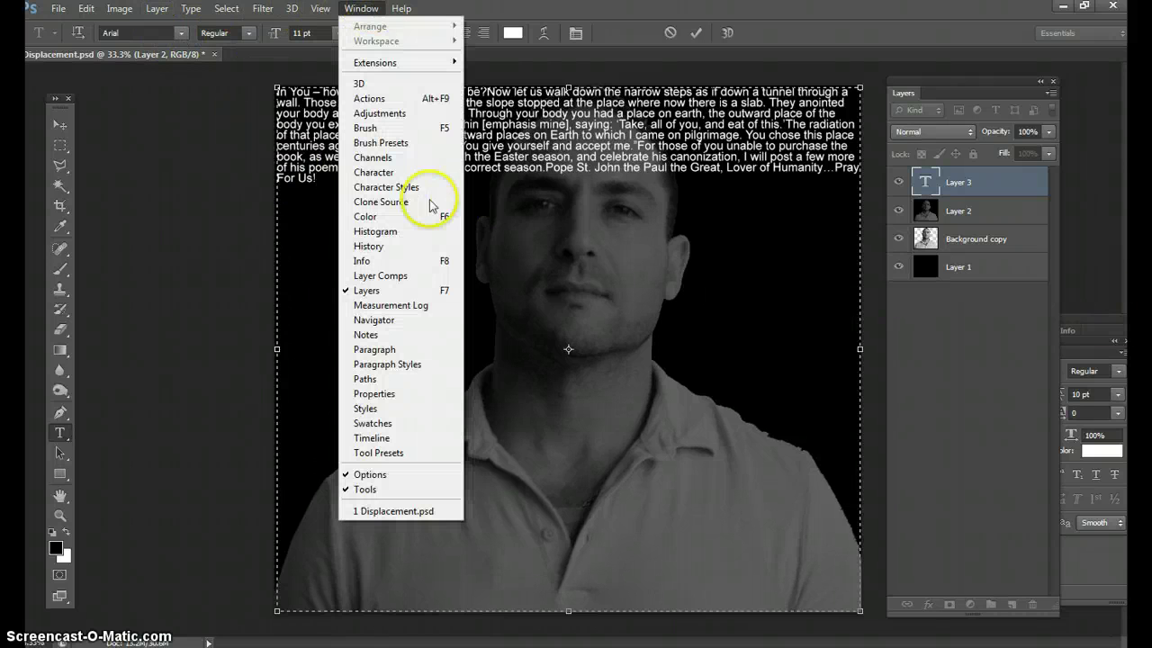
click(378, 172)
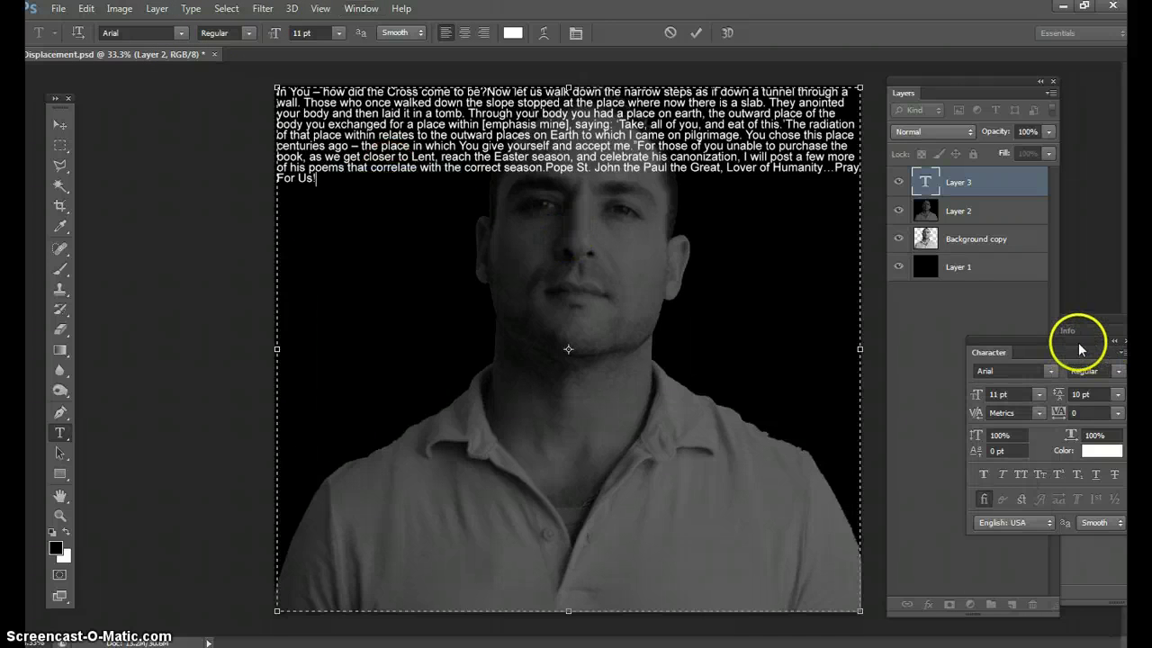
drag(1075, 346, 978, 215)
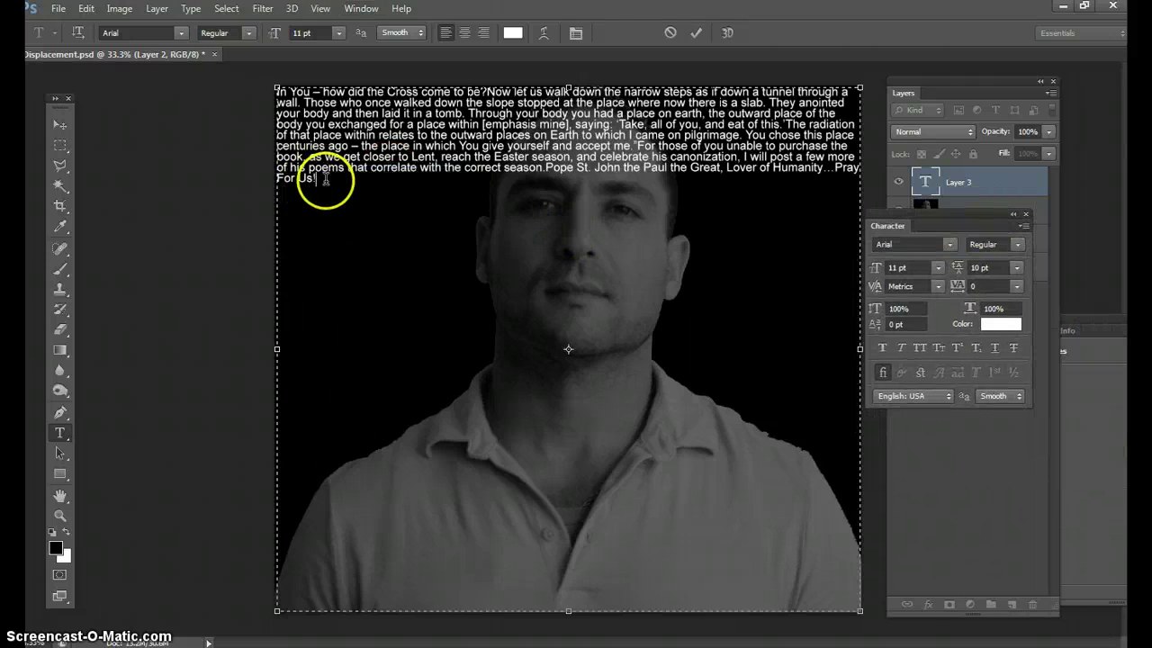
key(ctrl+a)
key(ctrl+c)
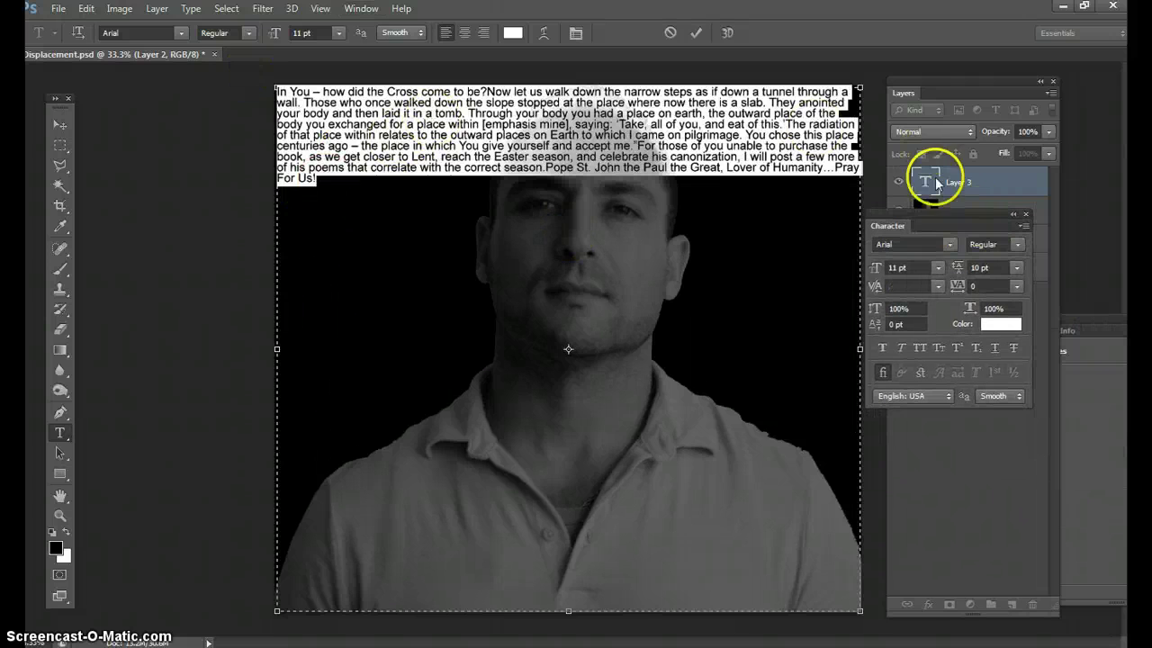
click(1017, 268)
click(999, 344)
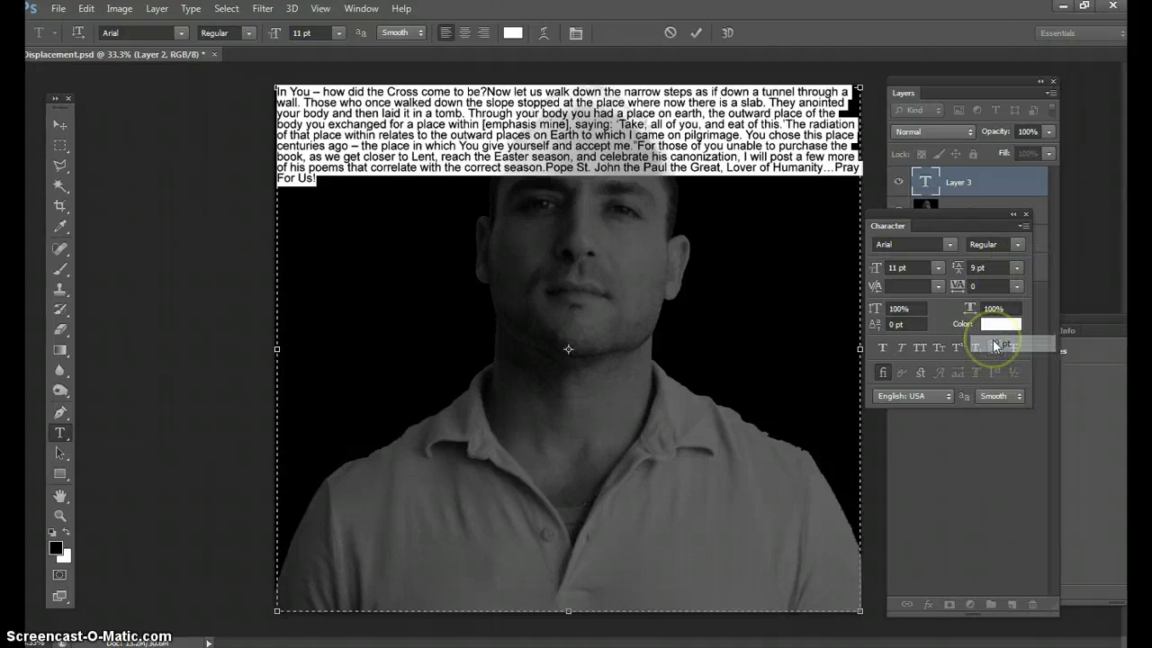
Set the text size to 10 pt, add '!' at the end, and reselect all text
click(321, 175)
key(ctrl+a)
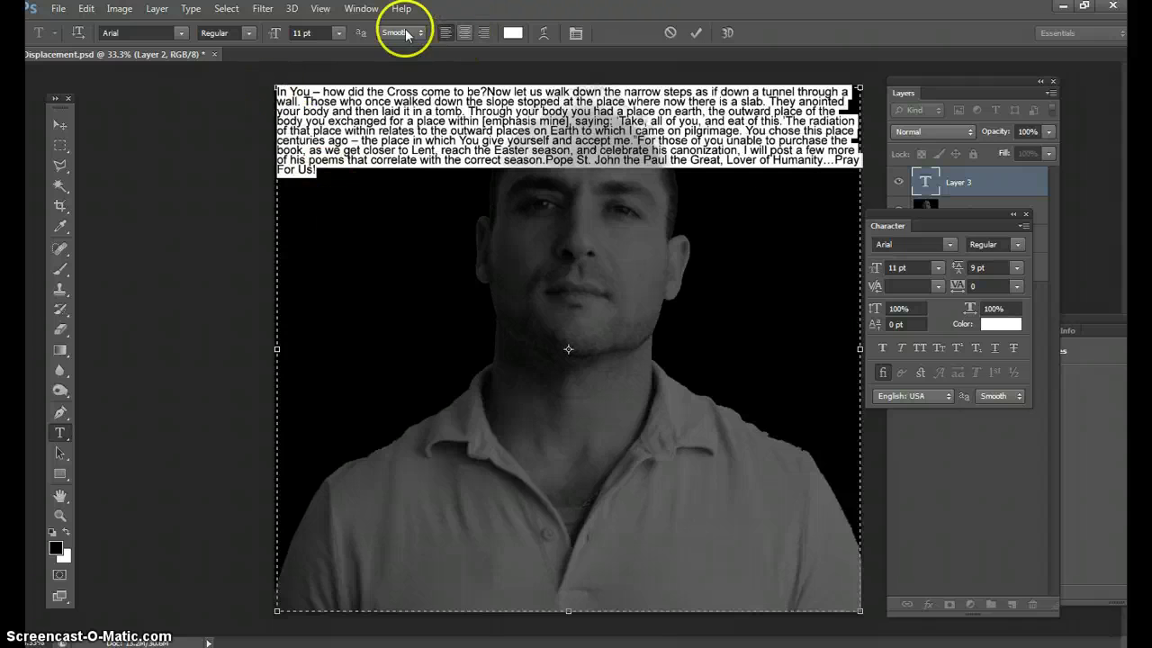
click(337, 32)
click(326, 126)
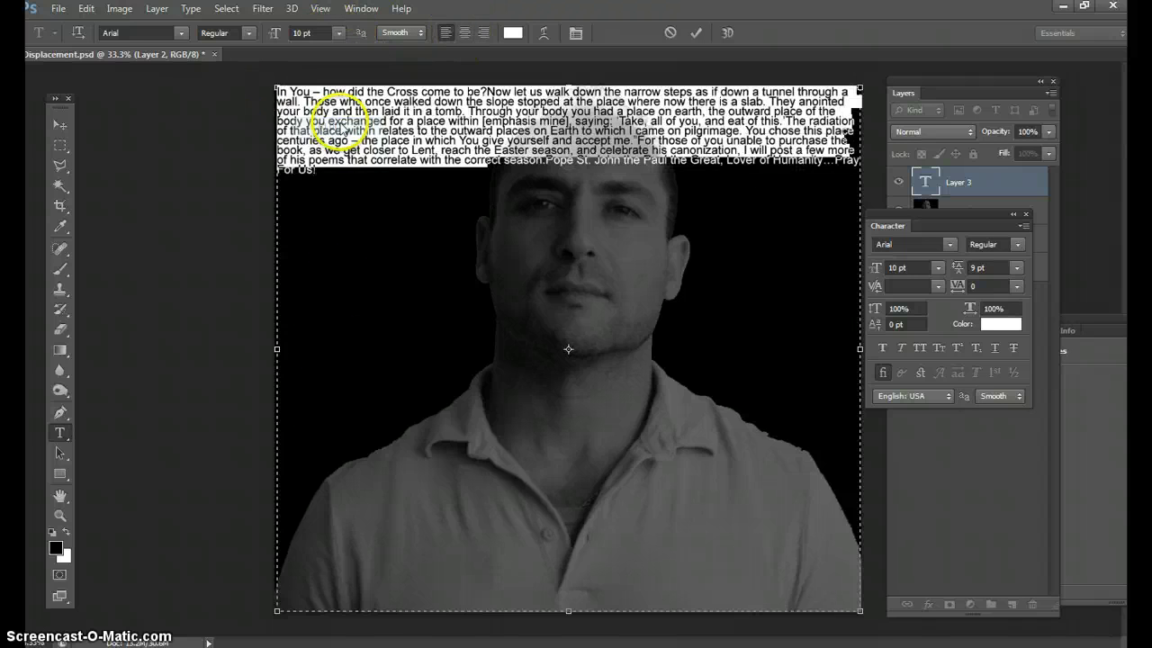
click(499, 163)
text(!)
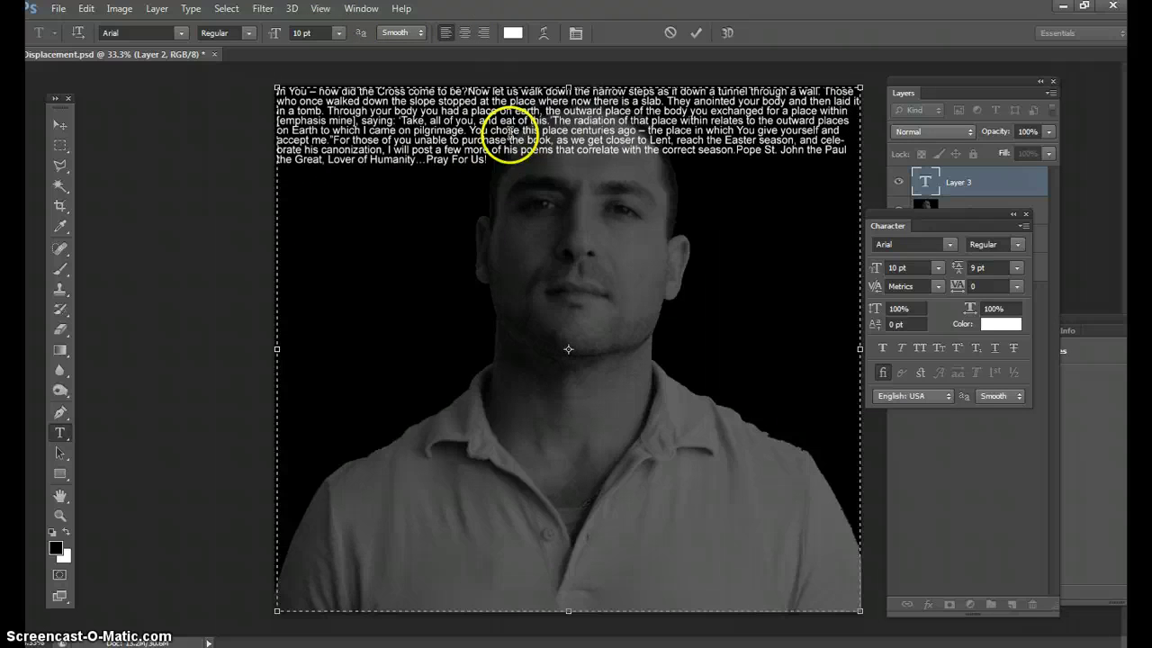
key(ctrl+a)
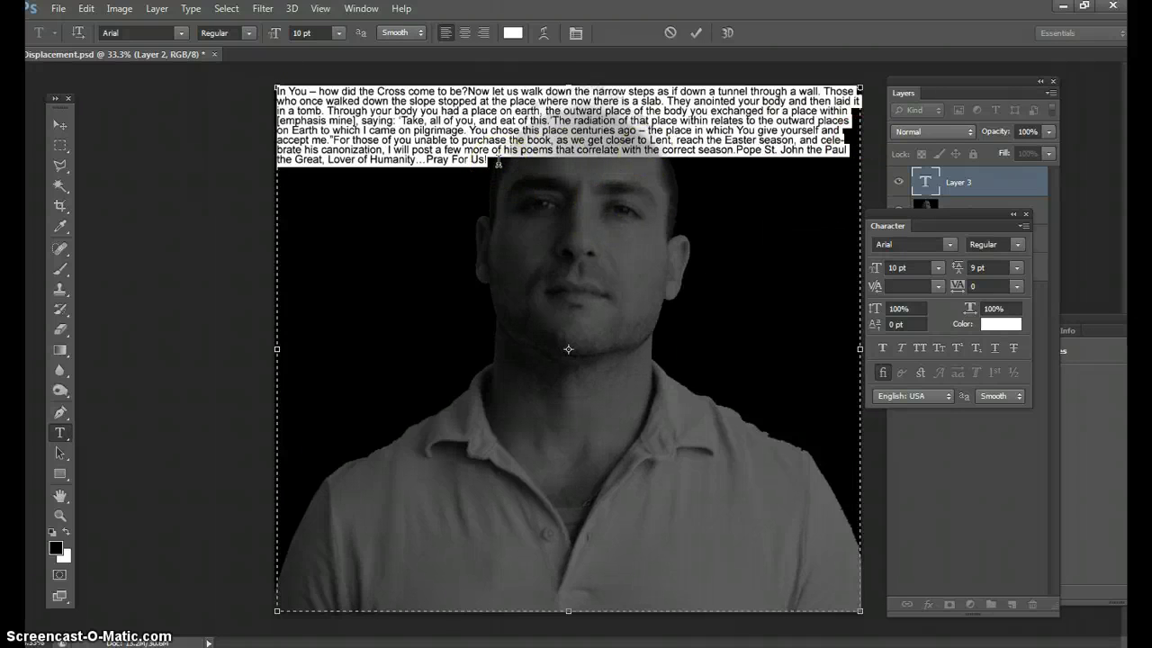
Copy the poem and paste it five times after 'Pray For Us!' so the 10 pt text fills the canvas
drag(477, 175, 278, 70)
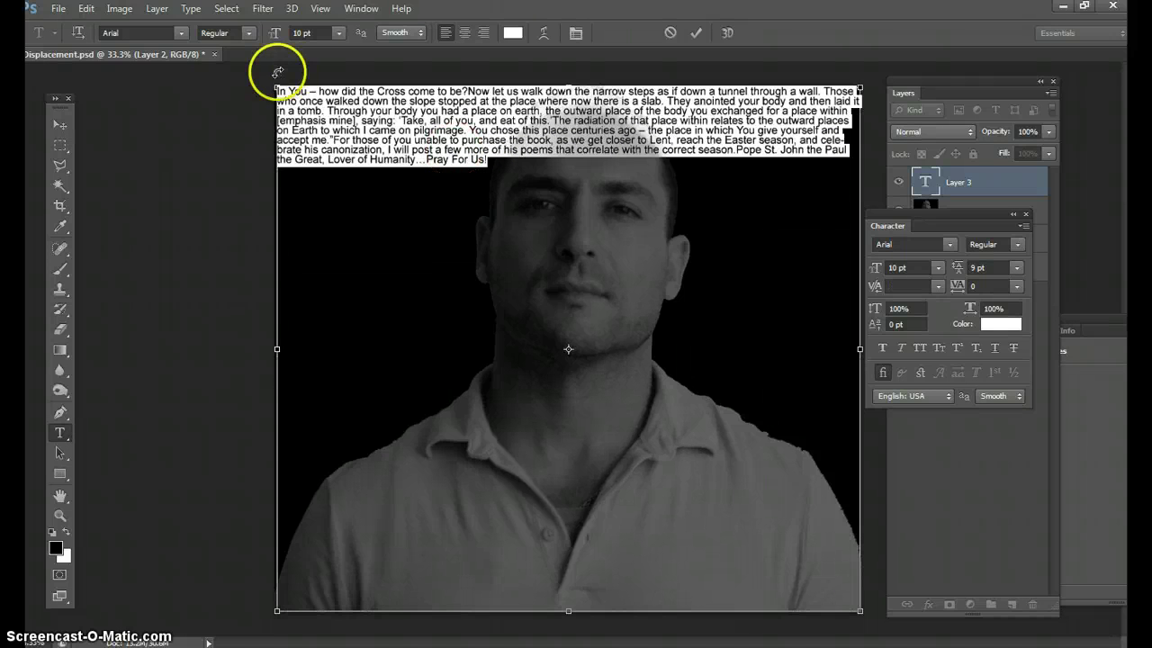
click(491, 160)
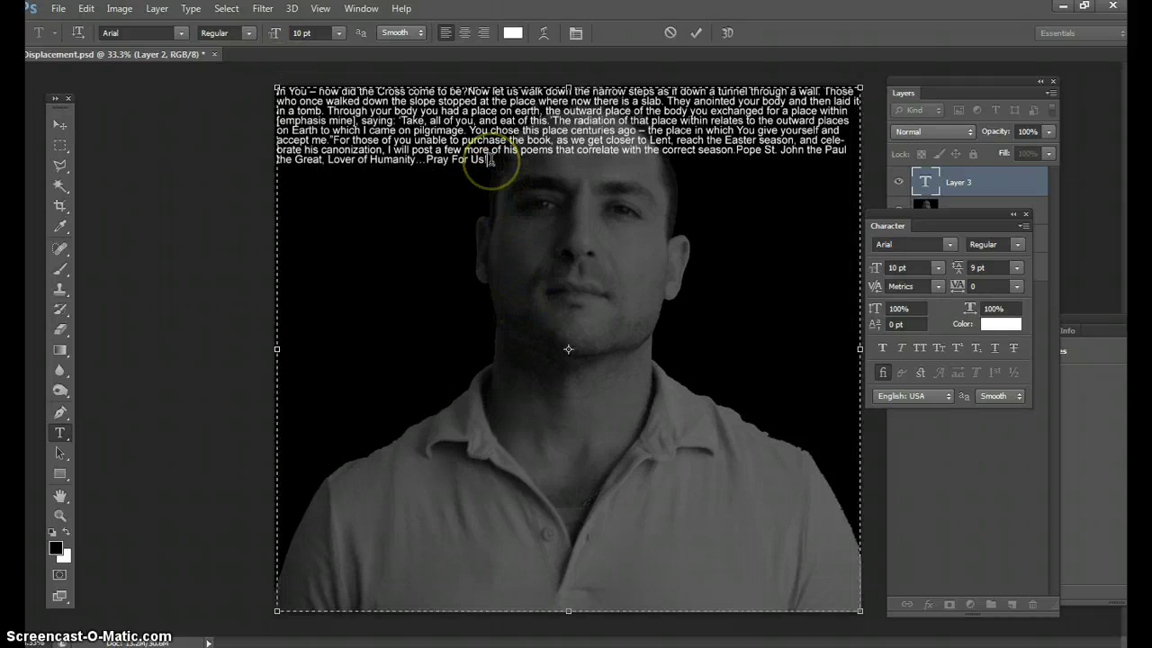
text(In You – how did the Cross come to be?Now let us walk down the narrow steps as if down a tunnel through a wall. Those who once walked down the slope stopped at the place where now there is a slab. They anointed your body and then laid it in a tomb. Through your body you had a place on earth, the outward place of the body you exchanged for a place within [emphasis mine], saying: 'Take, all of you, and eat of this.'The radiation of that place within relates to the outward places on Earth to which I came on pilgrimage. You chose this place centuries ago – the place in which You give yourself and accept me."For those of you unable to purchase the book, as we get closer to Lent, reach the Easter season, and celebrate his canonization, I will post a few more of his poems that correlate with the correct season.Pope St. John the Paul the Great, Lover of Humanity…Pray For Us!)
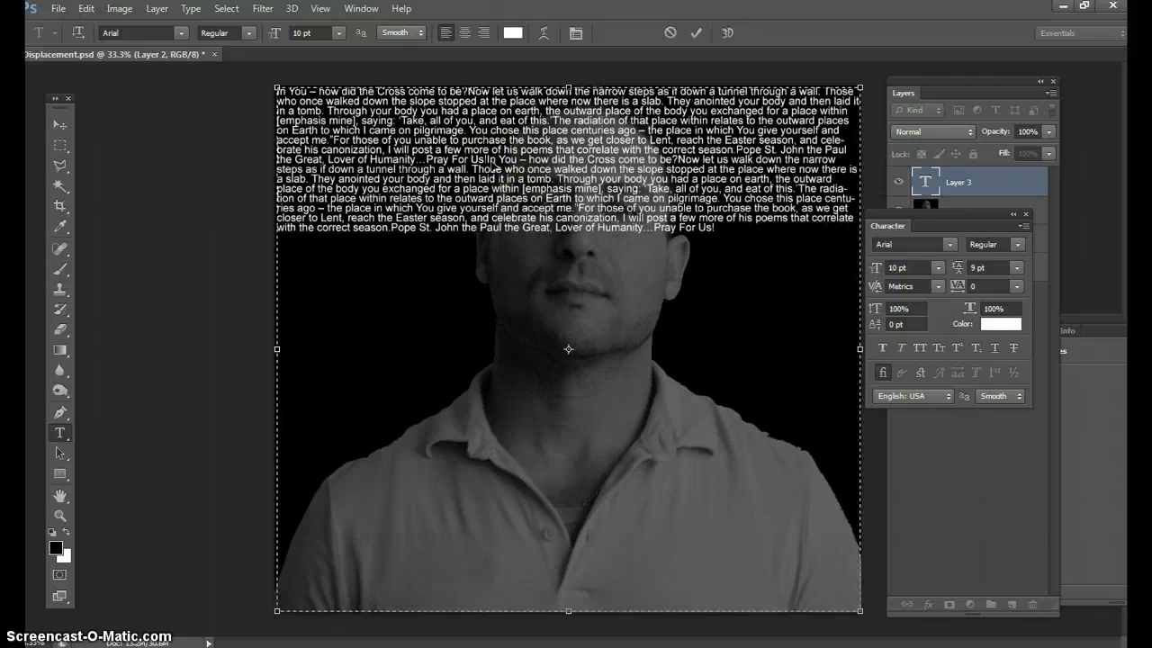
text(In You – how did the Cross come to be?Now let us walk down the narrow steps as if down a tunnel through a wall. Those who once walked down the slope stopped at the place where now there is a slab. They anointed your body and then laid it in a tomb. Through your body you had a place on earth, the outward place of the body you exchanged for a place within [emphasis mine], saying: ‘Take, all of you, and eat of this.’The radiation of that place within relates to the outward places on Earth to which I came on pilgrimage. You chose this place centuries ago – the place in which You give yourself and accept me."For those of you unable to purchase the book, as we get closer to Lent, reach the Easter season, and celebrate his canonization, I will post a few more of his poems that correlate with the correct season.Pope St. John the Paul the Great, Lover of Humanity…Pray For Us!)
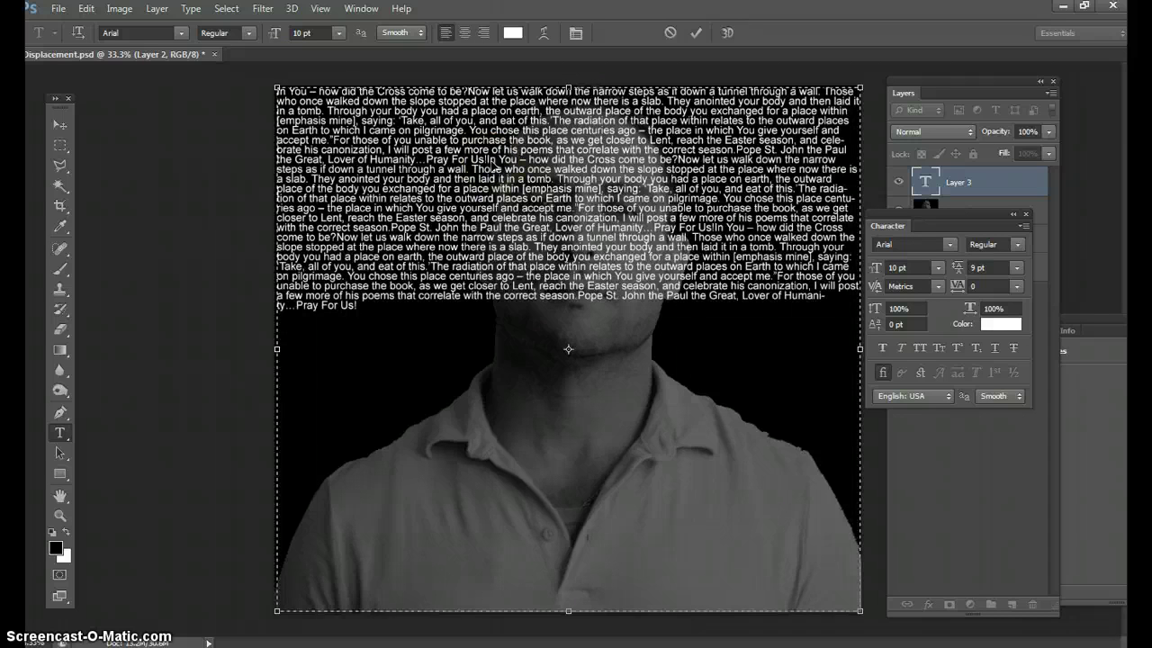
text(In You – how did the Cross come to be?Now let us walk down the narrow steps as if down a tunnel through a wall. Those who once walked down the slope stopped at the place where now there is a slab. They anointed your body and then laid it in a tomb. Through your body you had a place on earth, the outward place of the body you exchanged for a place within [emphasis mine], saying: 'Take, all of you, and eat of this.'The radiation of that place within relates to the outward places on Earth to which I came on pilgrimage. You chose this place centuries ago – the place in which You give yourself and accept me."For those of you unable to purchase the book, as we get closer to Lent, reach the Easter season, and celebrate his canonization, I will post a few more of his poems that correlate with the correct season.Pope St. John the Paul the Great, Lover of Humanity…Pray For Us!)
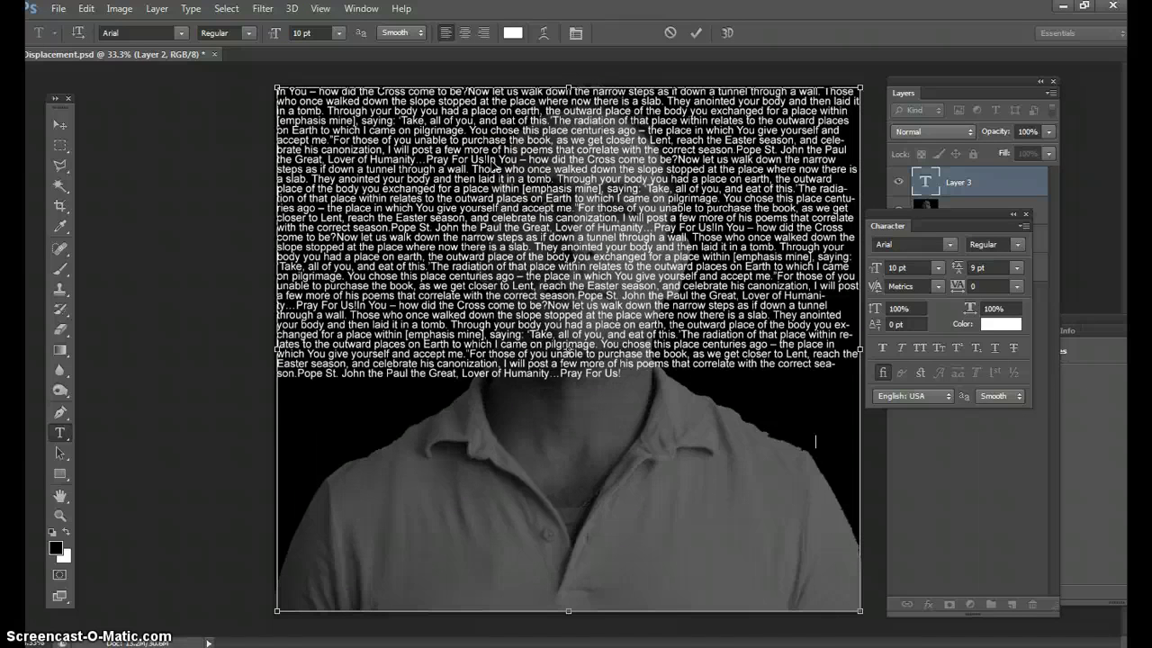
key(ctrl+v)
text(In You – how did the Cross come to be?Now let us walk down the narrow steps as if down a tunnel through a wall. Those who once walked down the slope stopped at the place where now there is a slab. They anointed your body and then laid it in a tomb. Through your body you had a place on earth, the outward place of the body you exchanged for a place within [emphasis mine], saying: 'Take, all of you, and eat of this.'The radiation of that place within relates to the outward places on Earth to which I came on pilgrimage. You chose this place centuries ago – the place in which You give yourself and accept me."For those of you unable to purchase the book, as we get closer to Lent, reach the Easter season, and celebrate his canonization, I will post a few more of his poems that correlate with the correct season.Pope St. John the Paul the Great, Lover of Humanity…Pray For Us!)
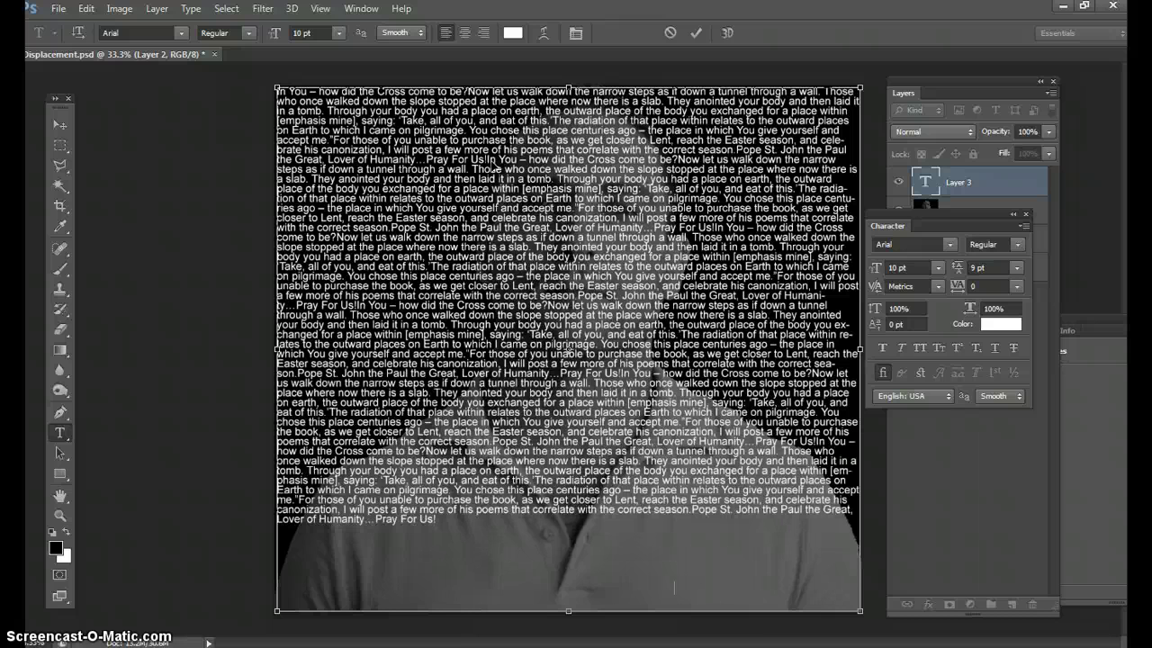
text(In You – how did the Cross come to be?Now let us walk down the narrow steps as if down a tunnel through a wall. Those who once walked down the slope stopped at the place where now there is a slab. They anointed your body and then laid it in a tomb. Through your body you had a place on earth, the outward place of the body you exchanged for a place within [emphasis mine], saying: 'Take, all of you, and eat of this.'The radiation of that place within relates to the outward places on Earth to which I came on pilgrimage. You chose this place centuries ago – the place in which You give yourself and accept me."For those of you unable to purchase the book, as we get closer to Lent, reach the Easter season, and celebrate his canonization, I will post a few more of his poems that correlate with the correct season.Pope St. John the Paul the Great, Lover of Humanity…Pray For Us!)
key(ctrl+v)
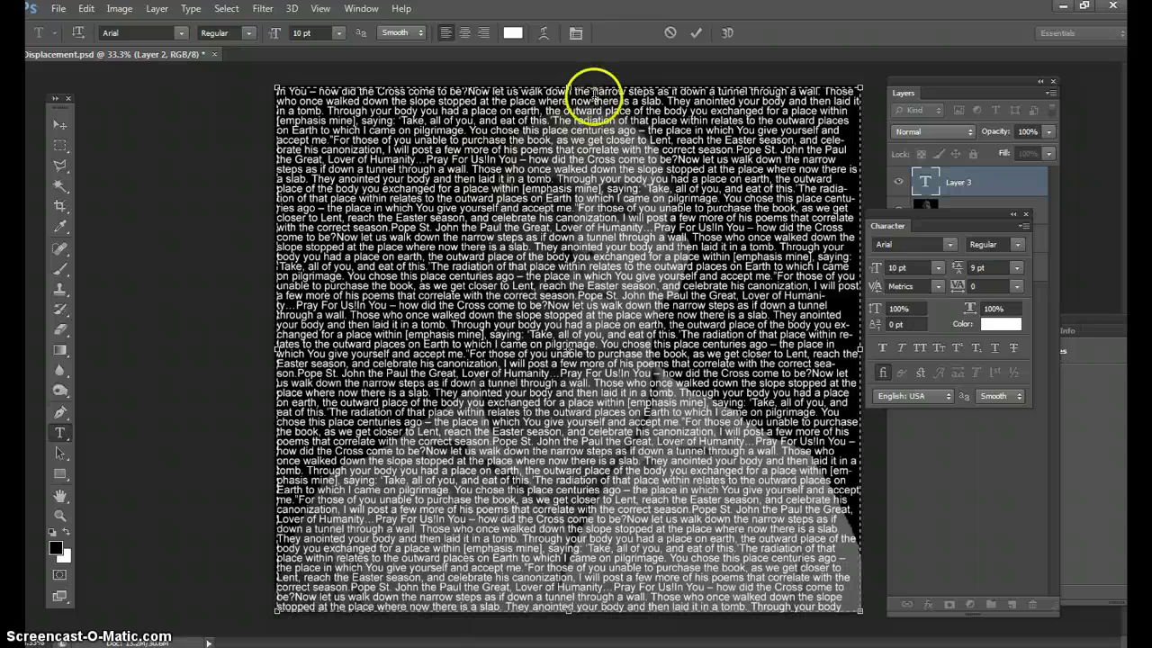
drag(945, 216, 1091, 426)
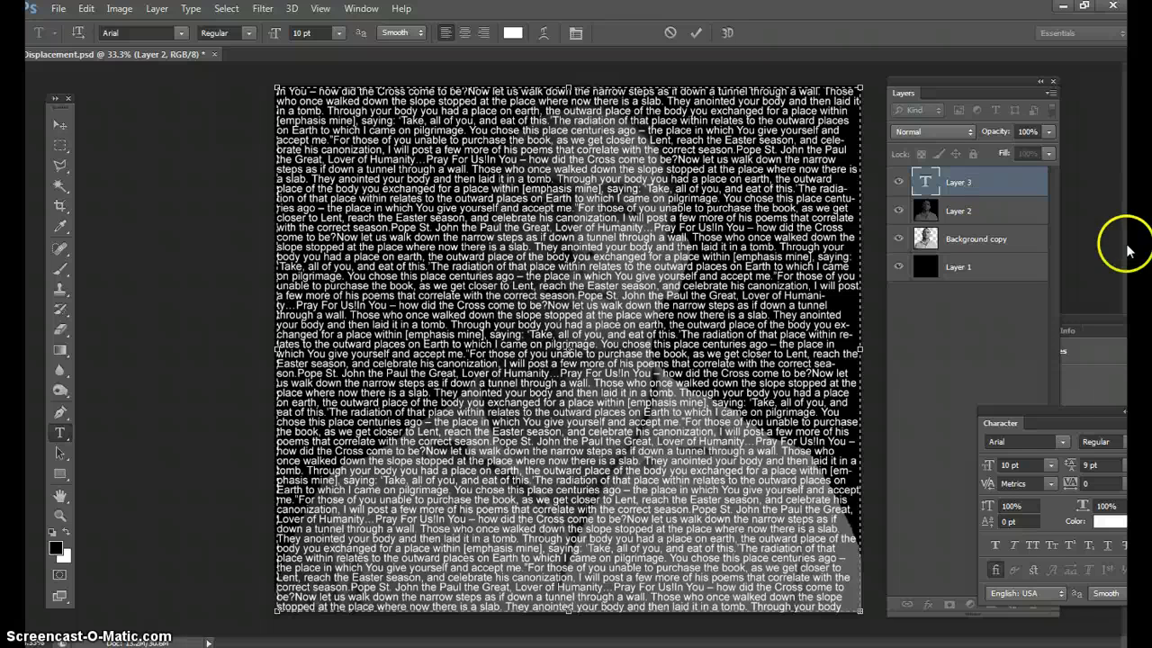
Commit the text, select Layer 3, and choose Filter > Distort > Displace
click(695, 34)
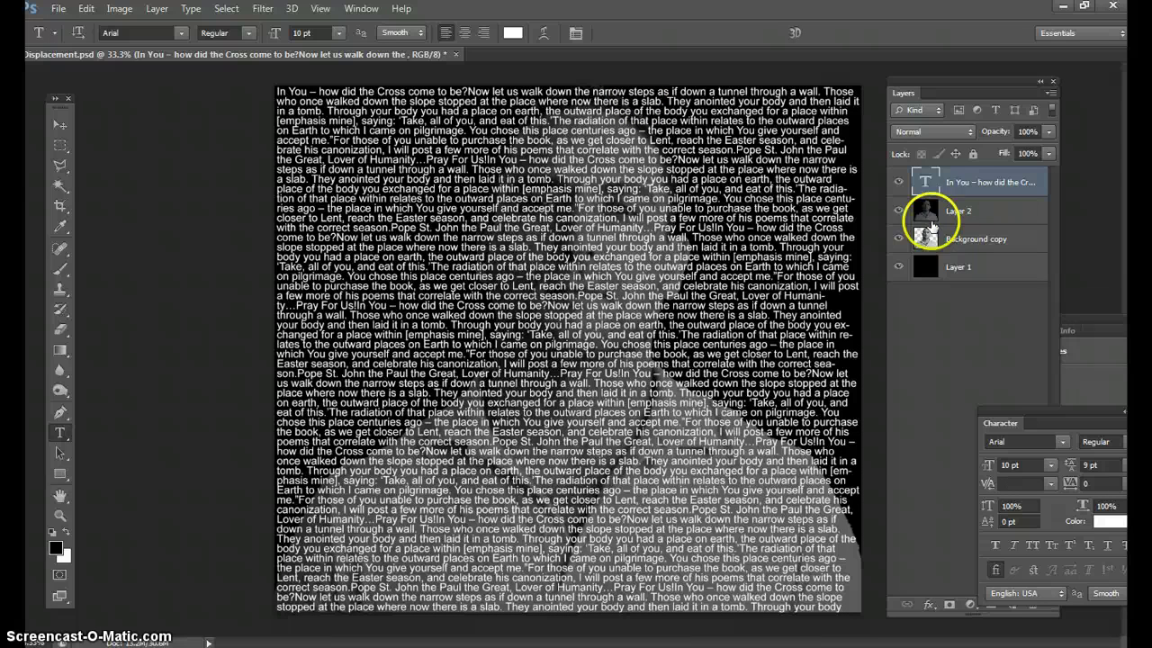
click(981, 184)
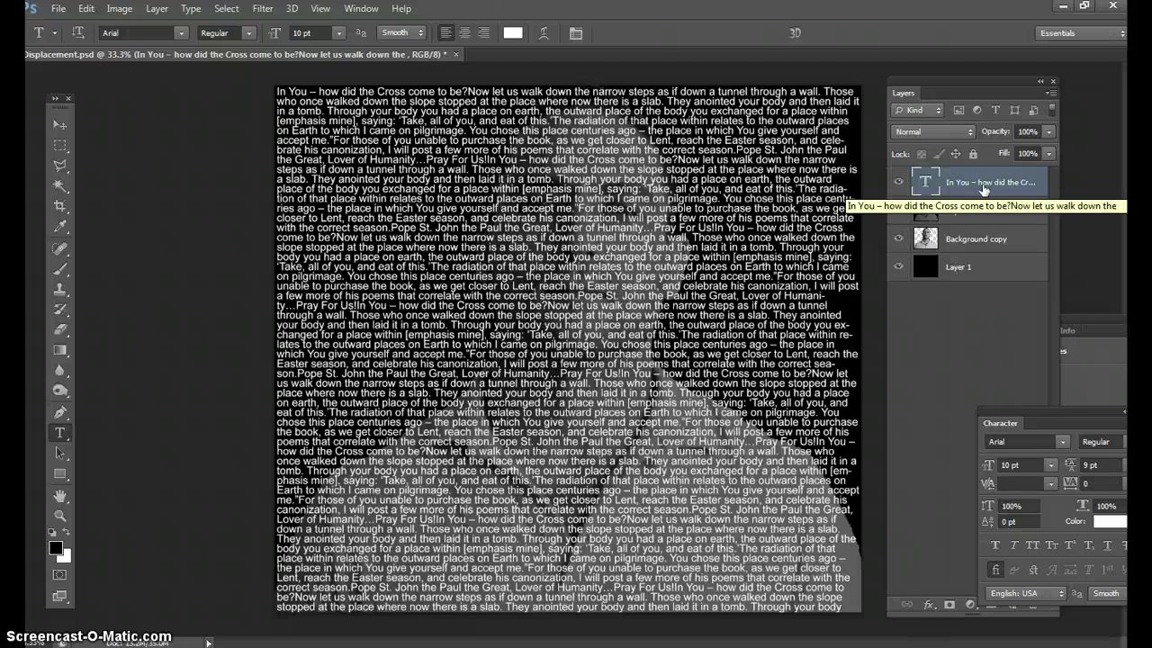
click(981, 185)
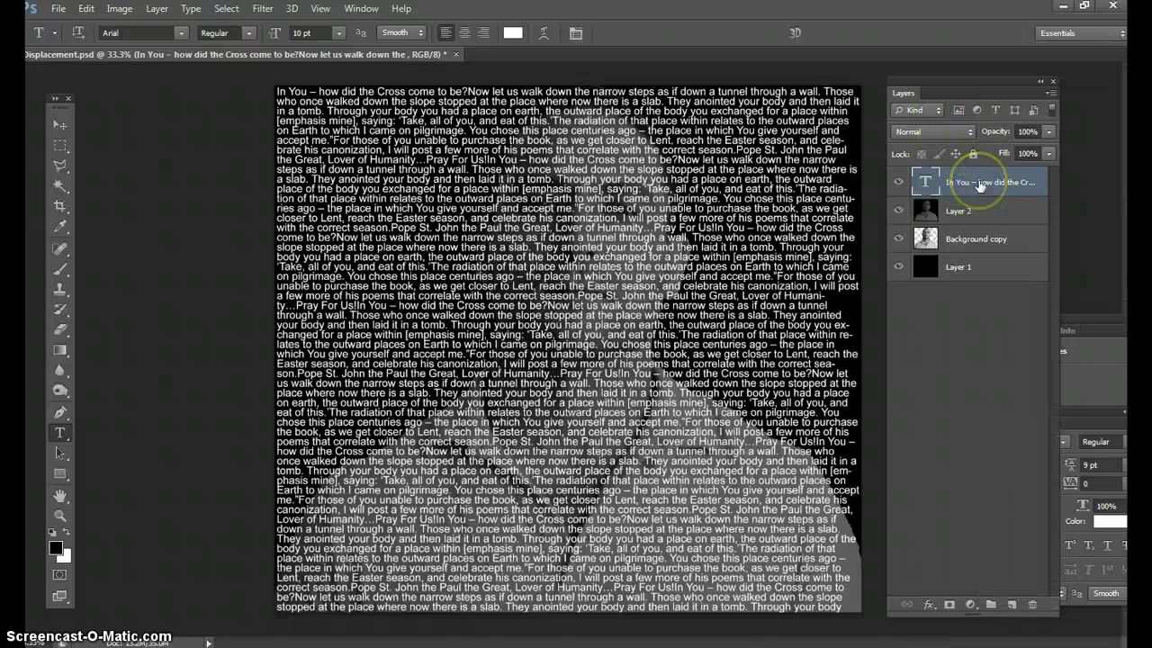
click(266, 11)
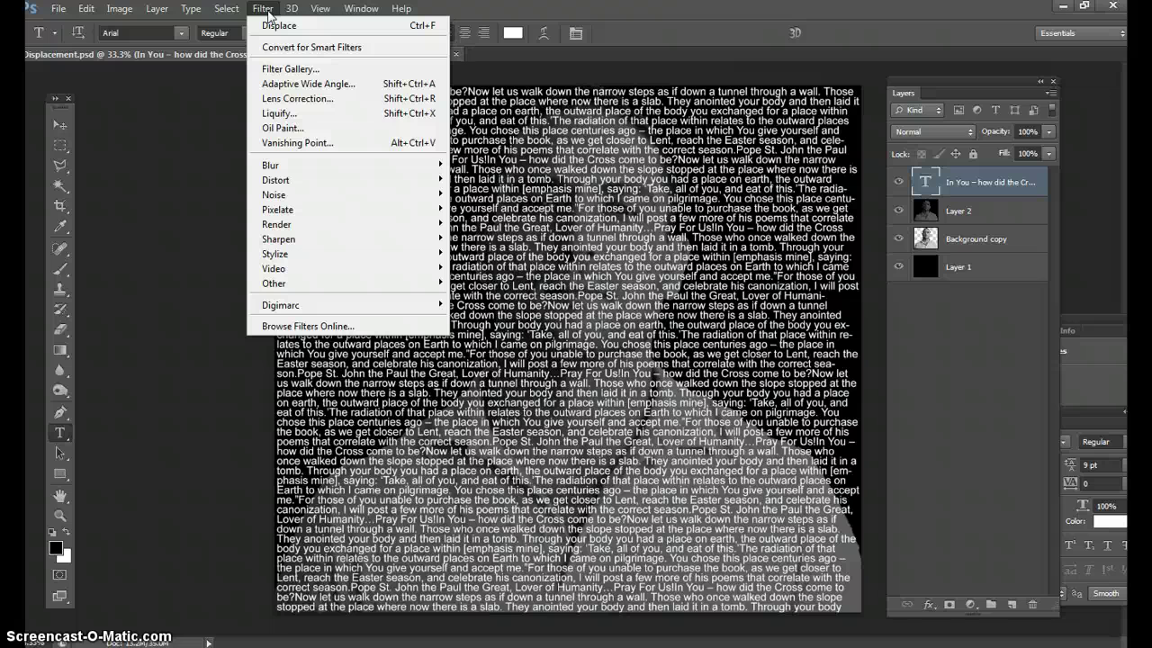
mouse_move(288, 180)
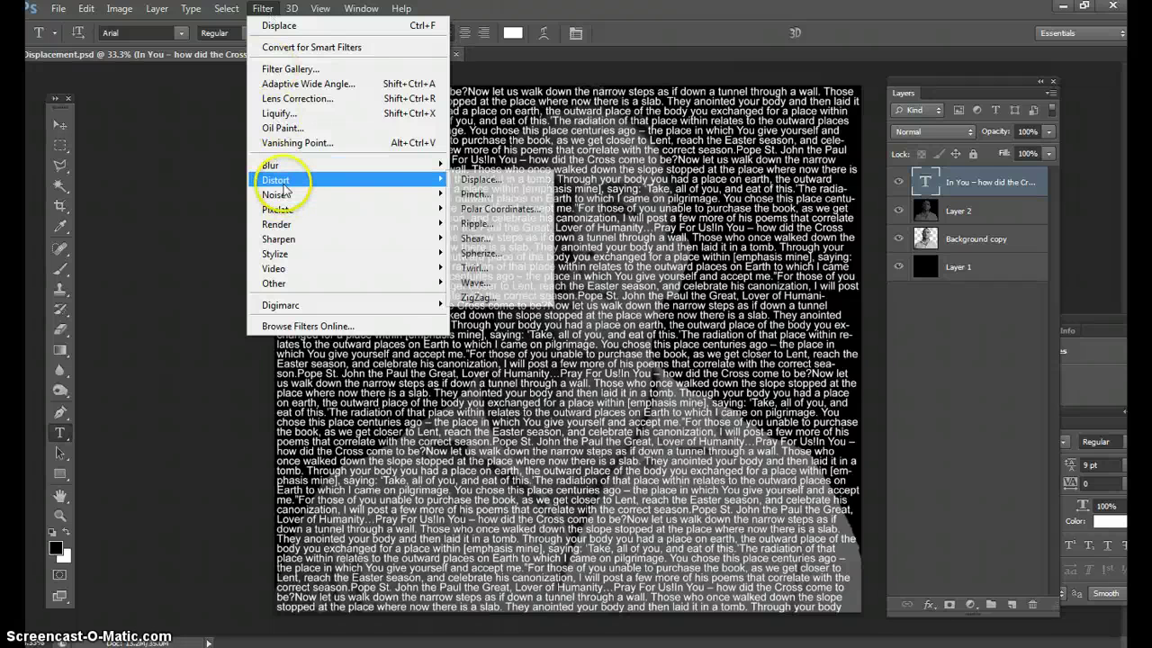
click(505, 188)
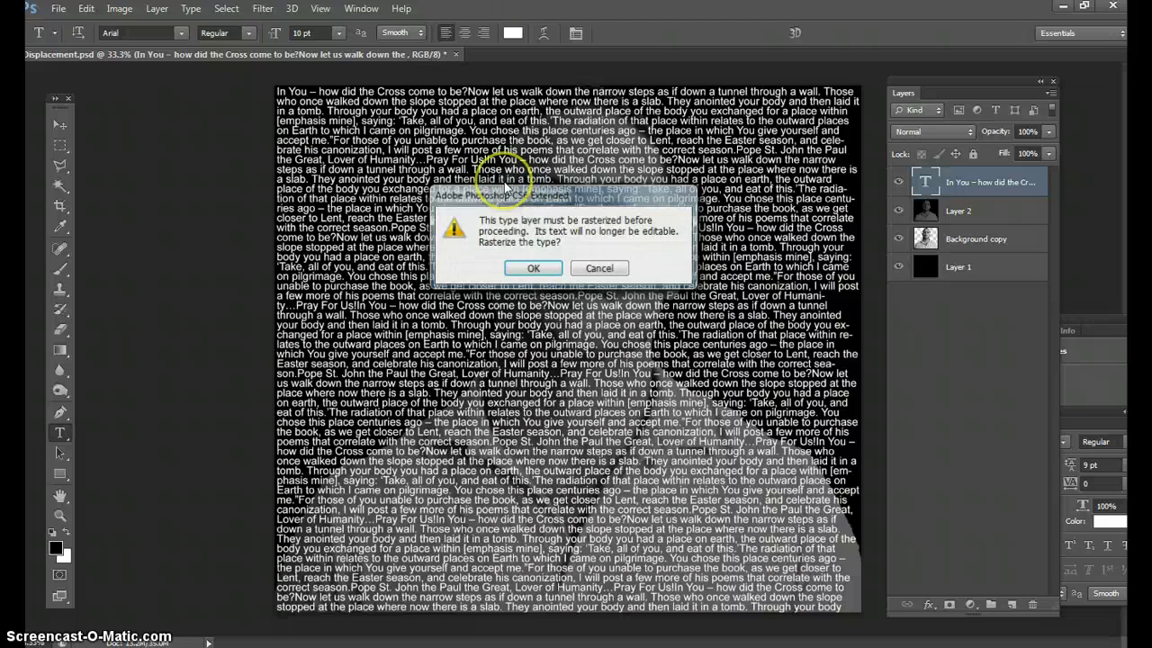
Rasterize Layer 3 and displace it at scale 5 using Displacement.psd as the map
click(534, 270)
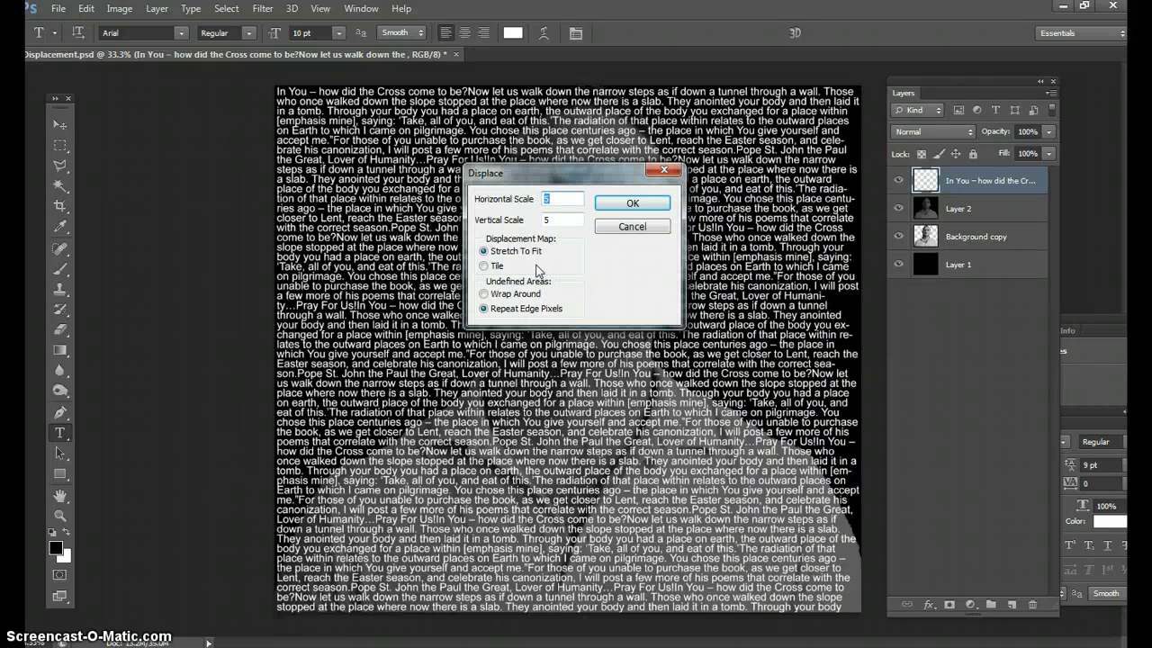
double_click(551, 200)
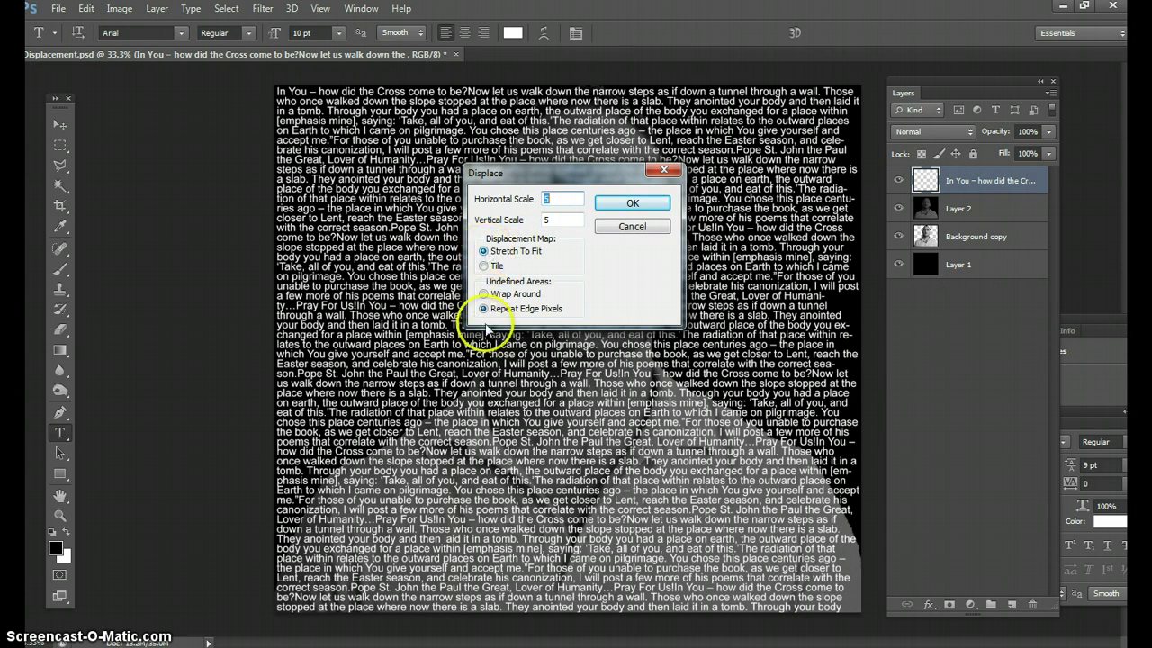
click(633, 204)
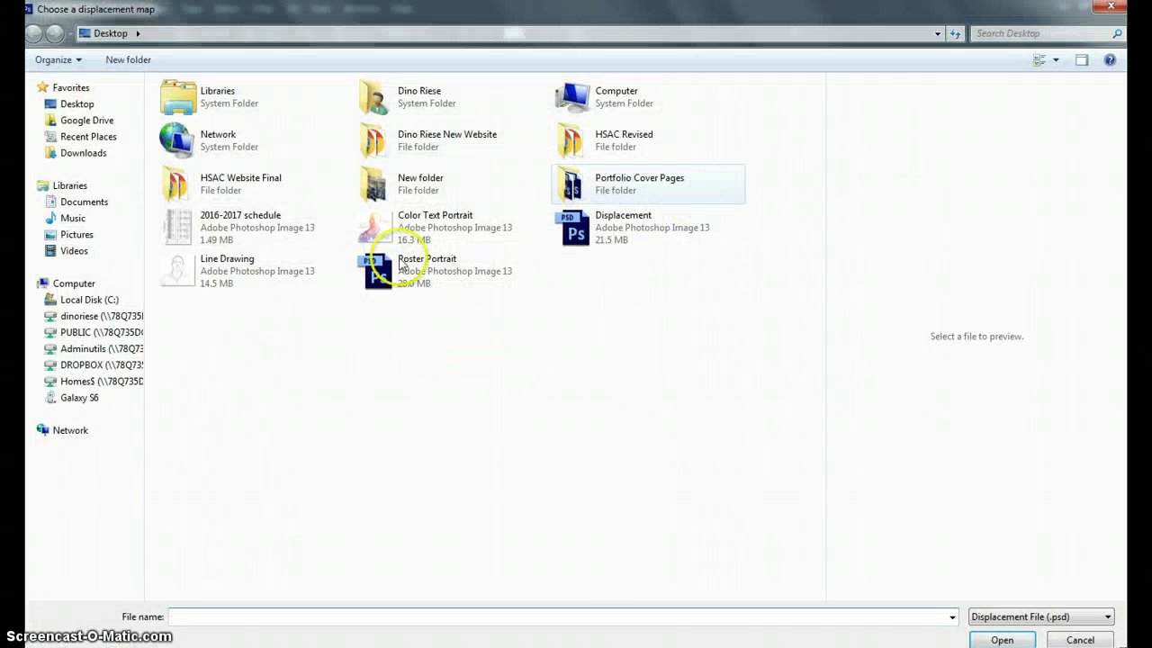
click(576, 230)
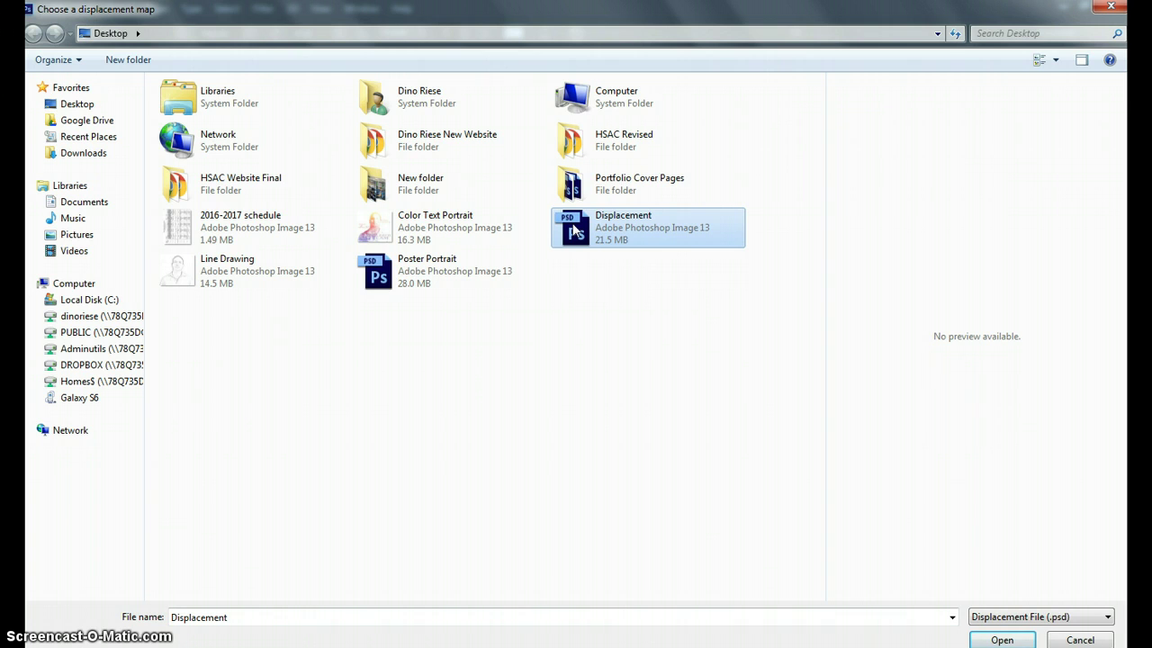
click(1006, 639)
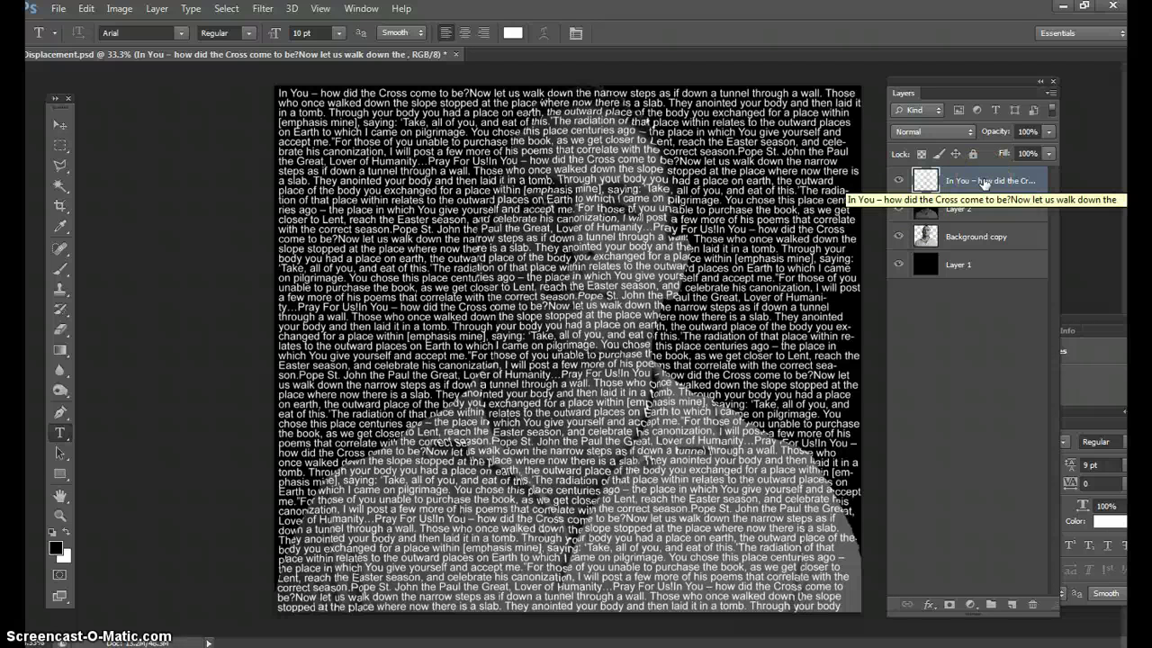
Set the displaced text layer to Overlay blend mode and duplicate it with Ctrl+J
click(970, 606)
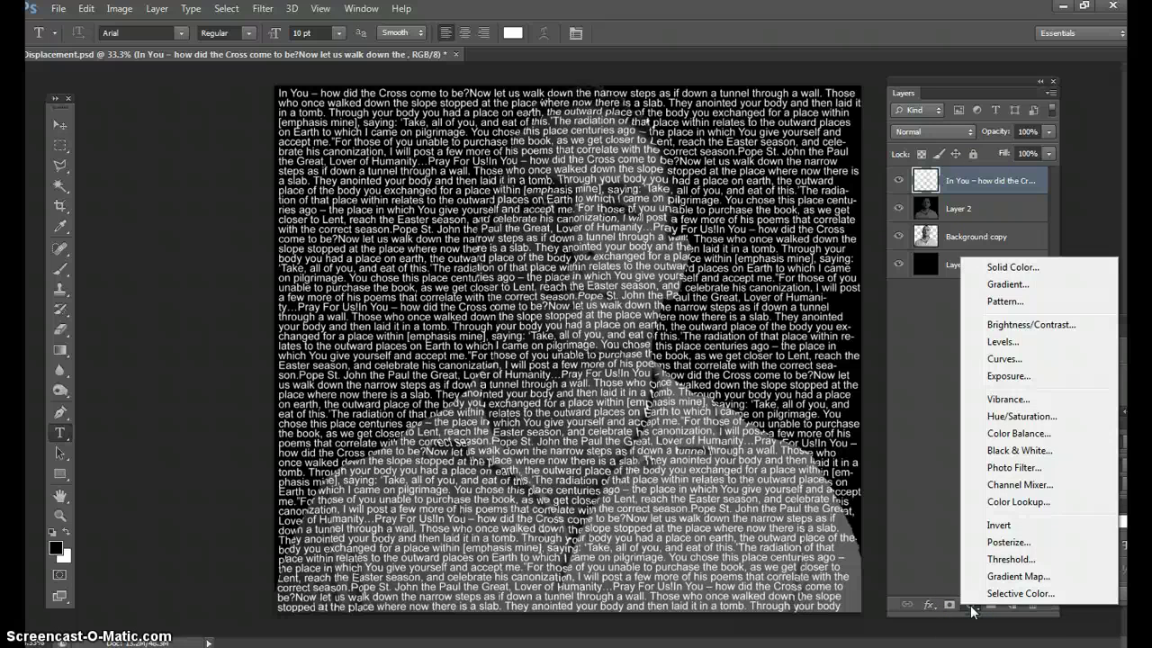
click(970, 606)
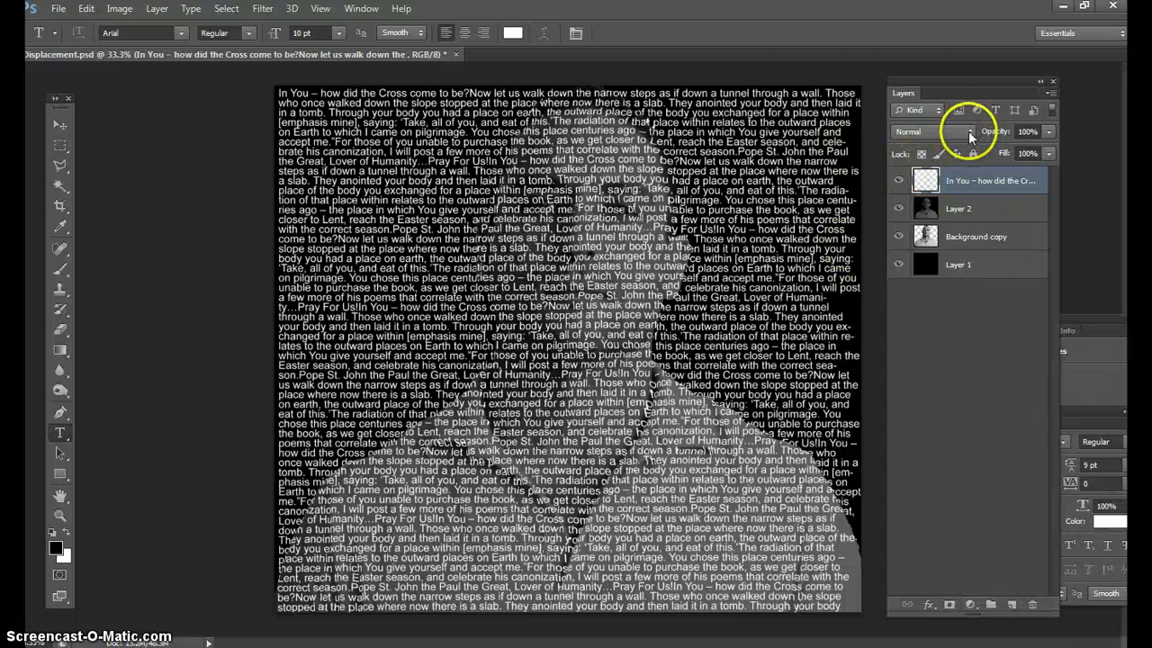
click(969, 131)
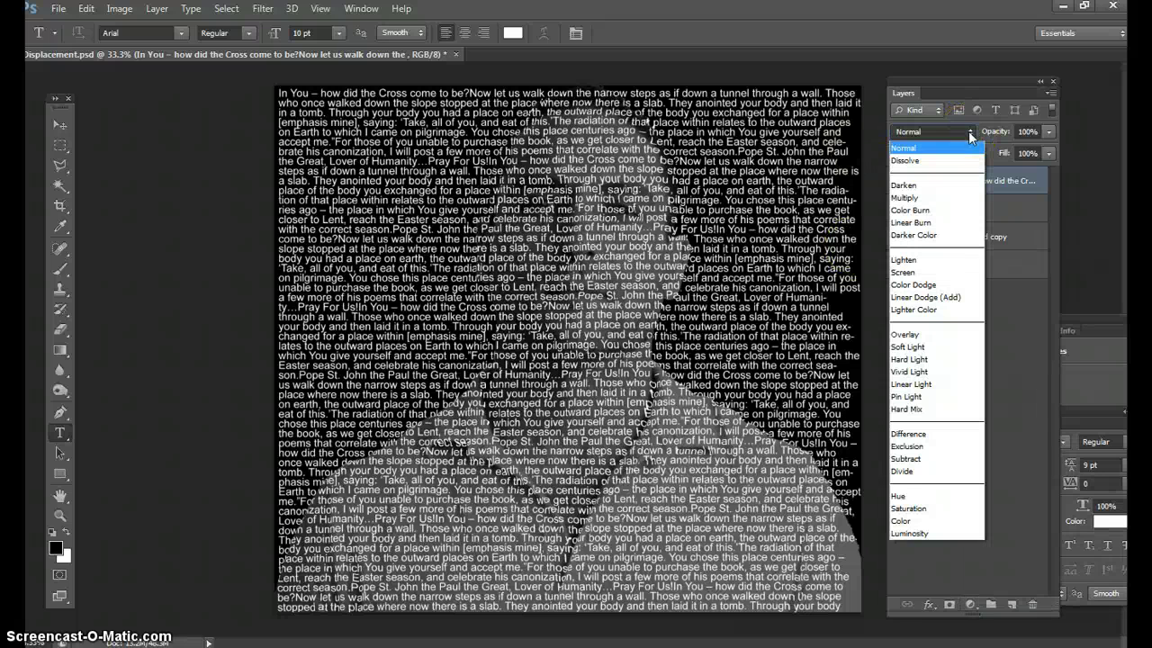
click(907, 335)
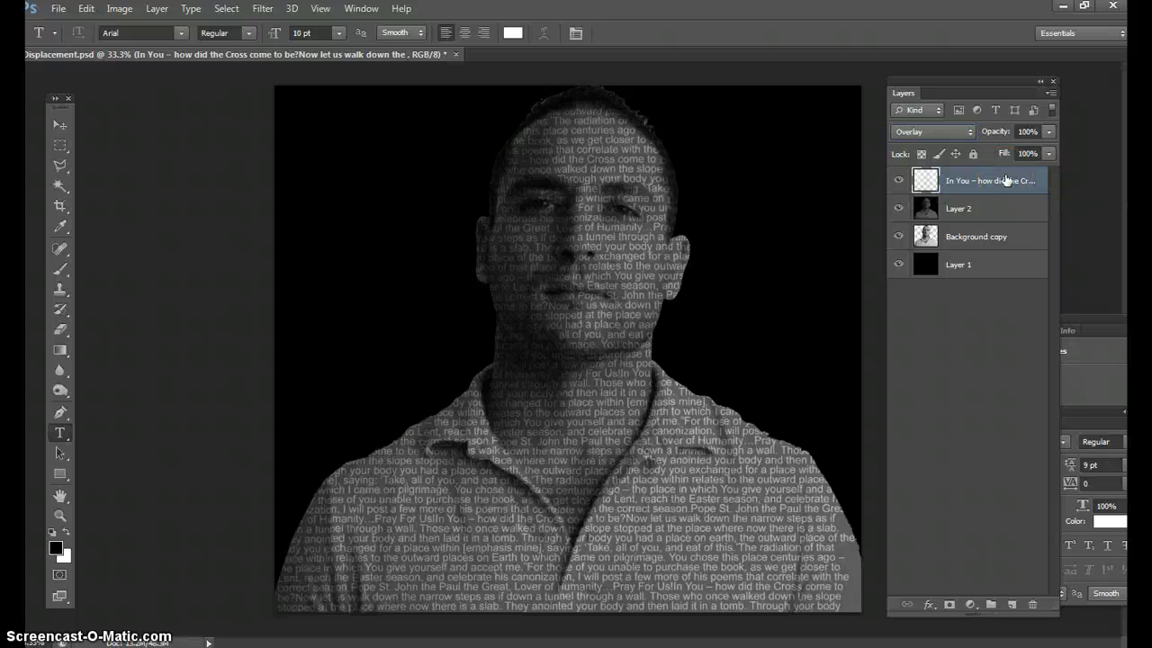
key(ctrl+j)
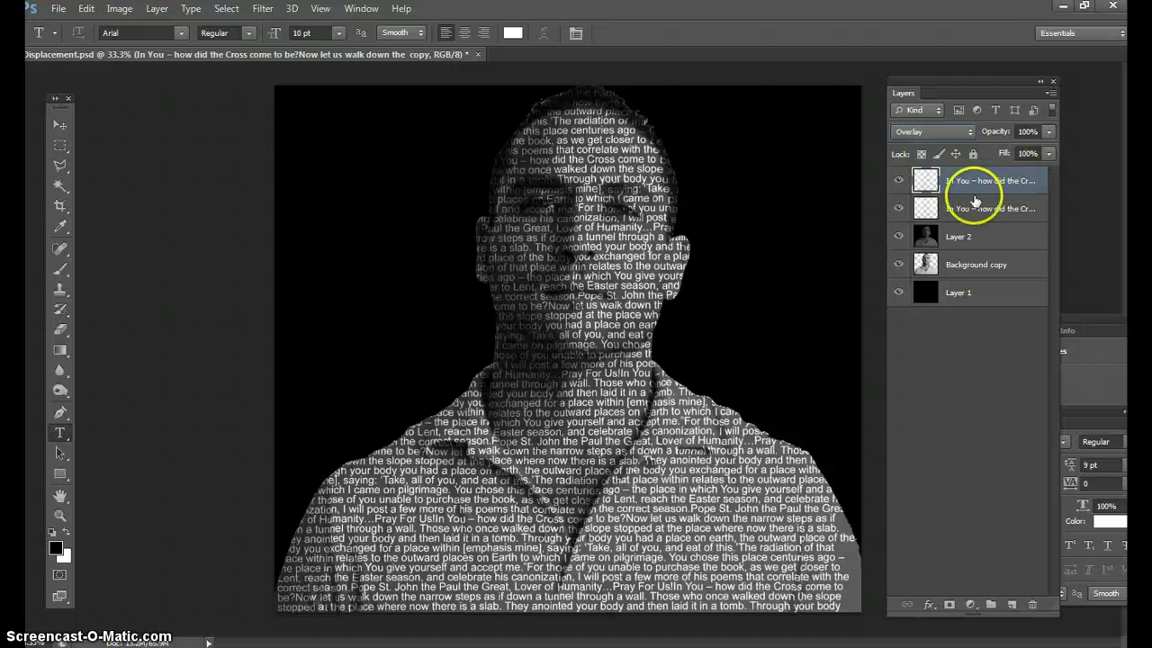
Start a gradient fill layer, preview the red-green and violet-orange presets, then cancel it
click(972, 606)
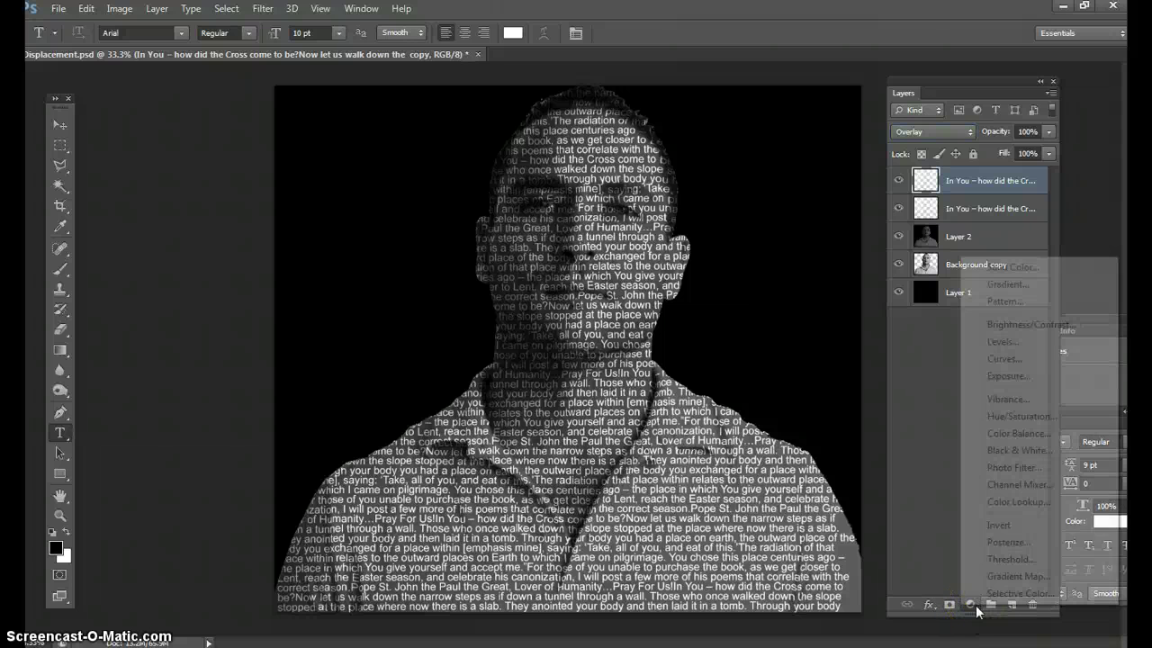
click(1008, 284)
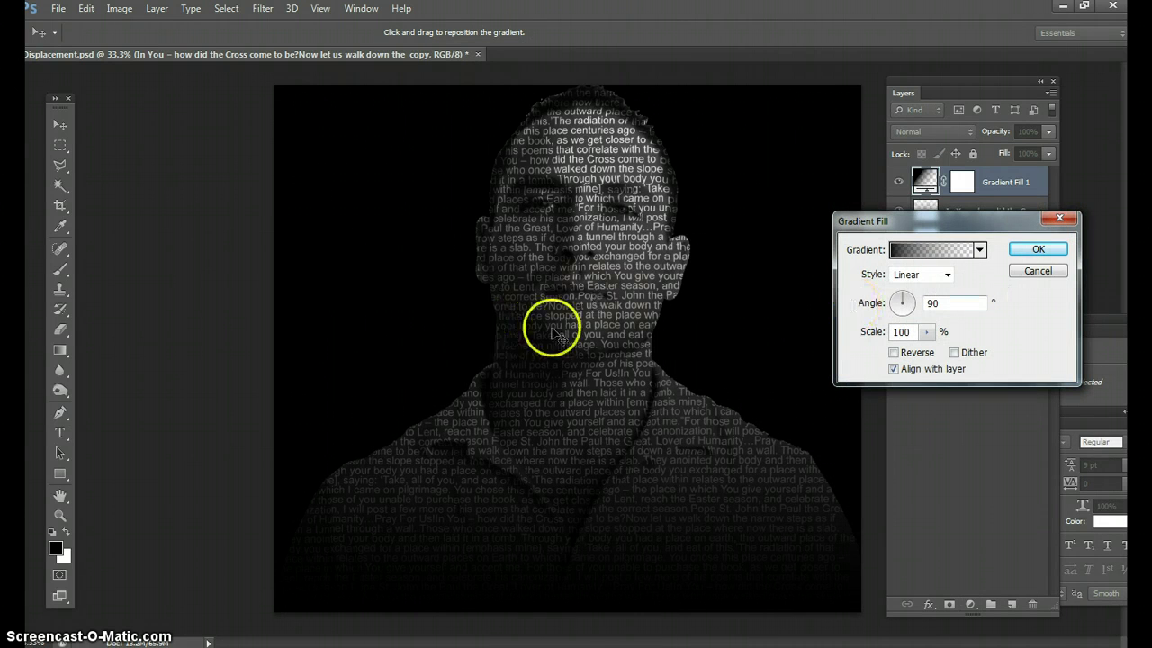
click(980, 251)
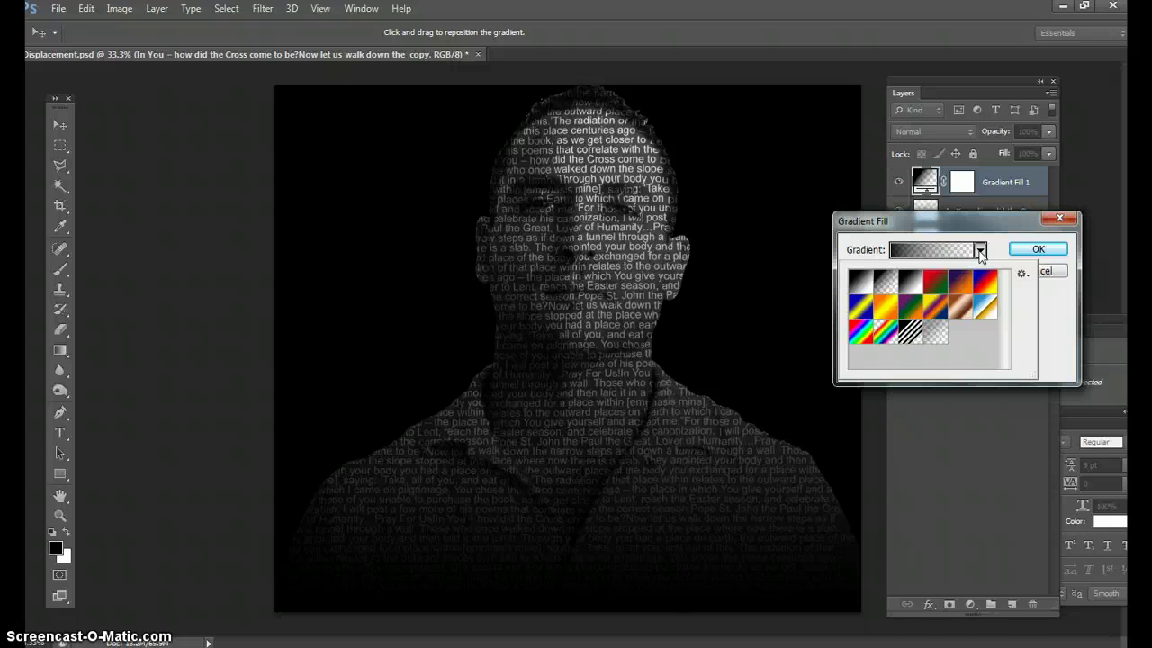
click(936, 286)
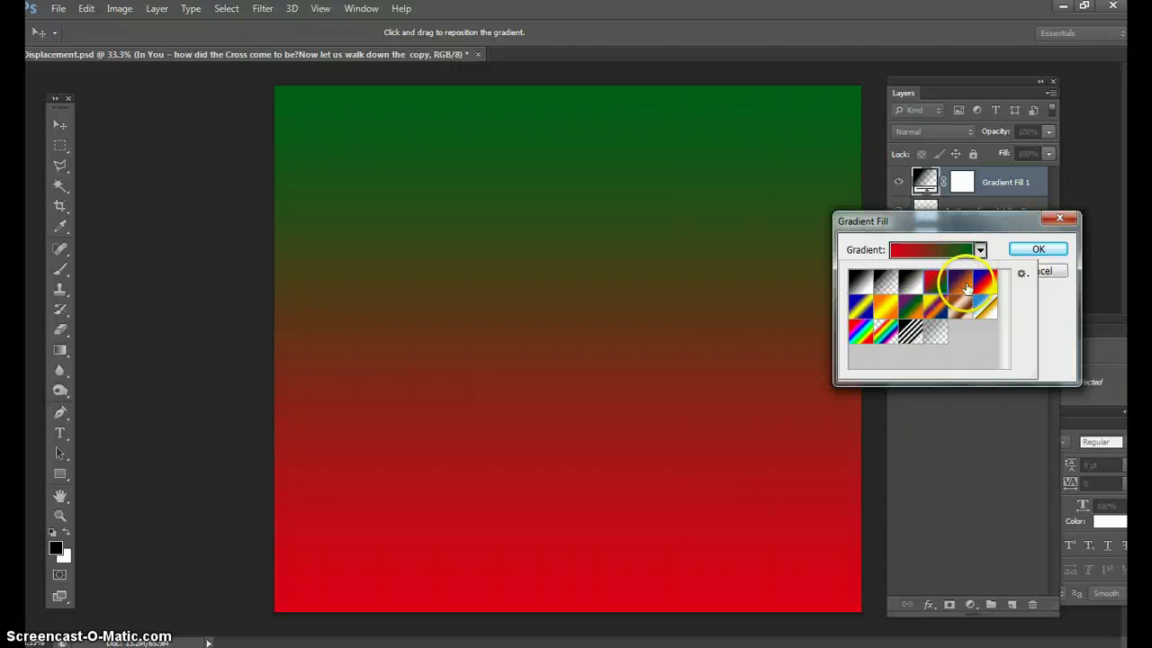
click(961, 282)
click(1044, 255)
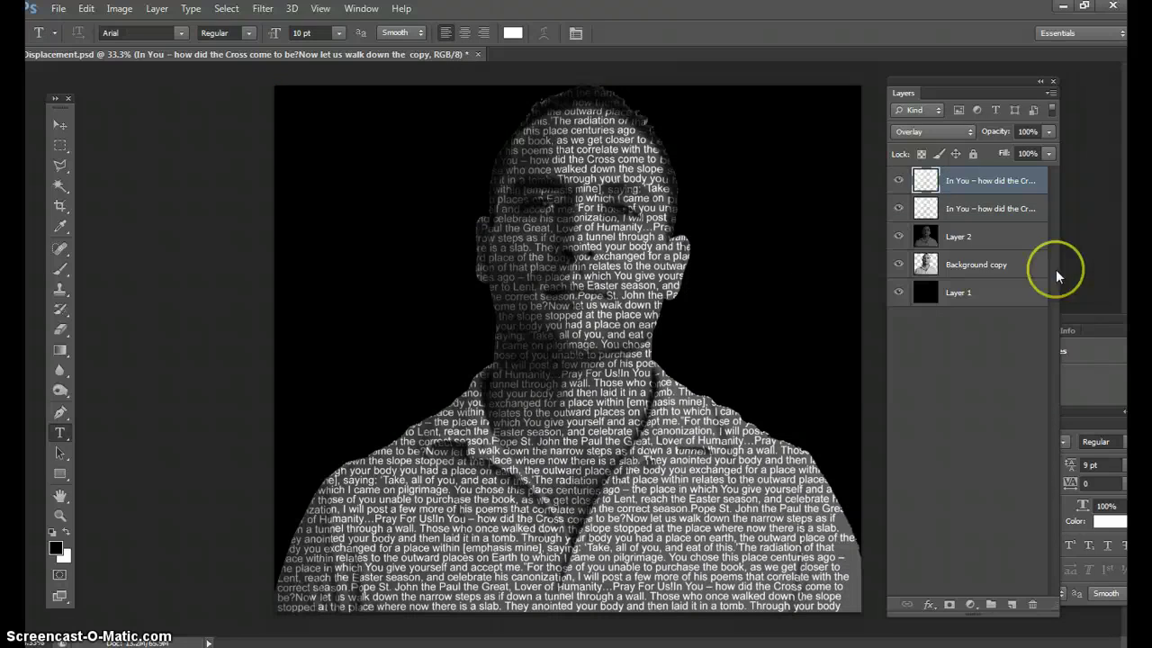
Add a Gradient Fill layer and preview the Blue, Red, Yellow preset in the Gradient Editor
click(995, 185)
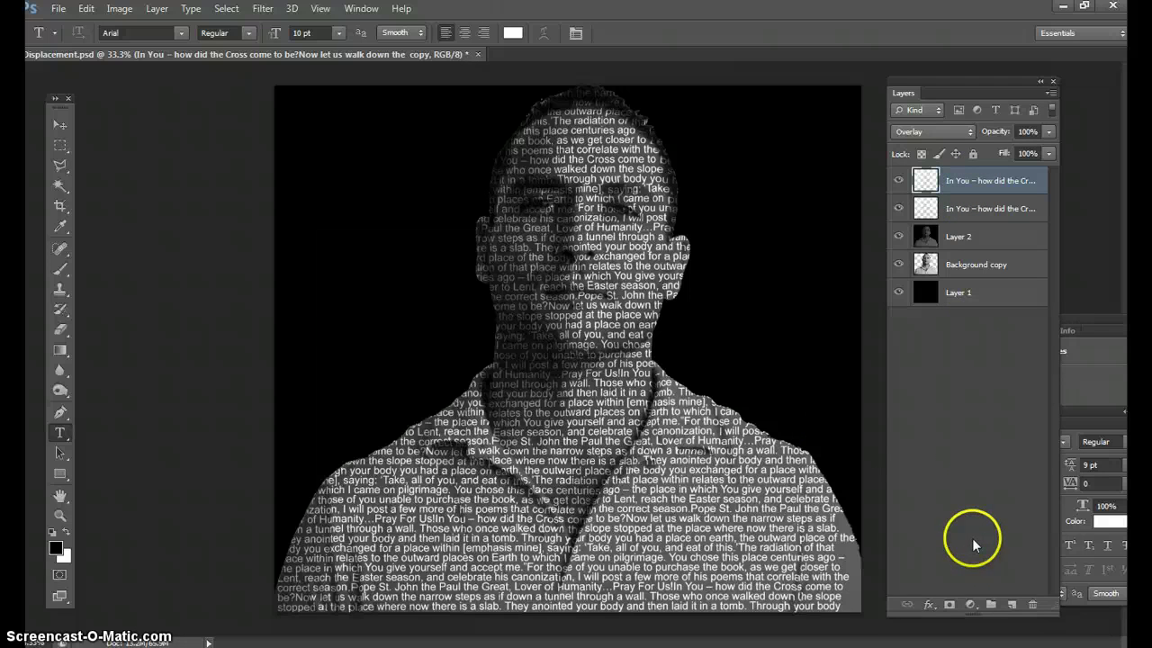
click(972, 605)
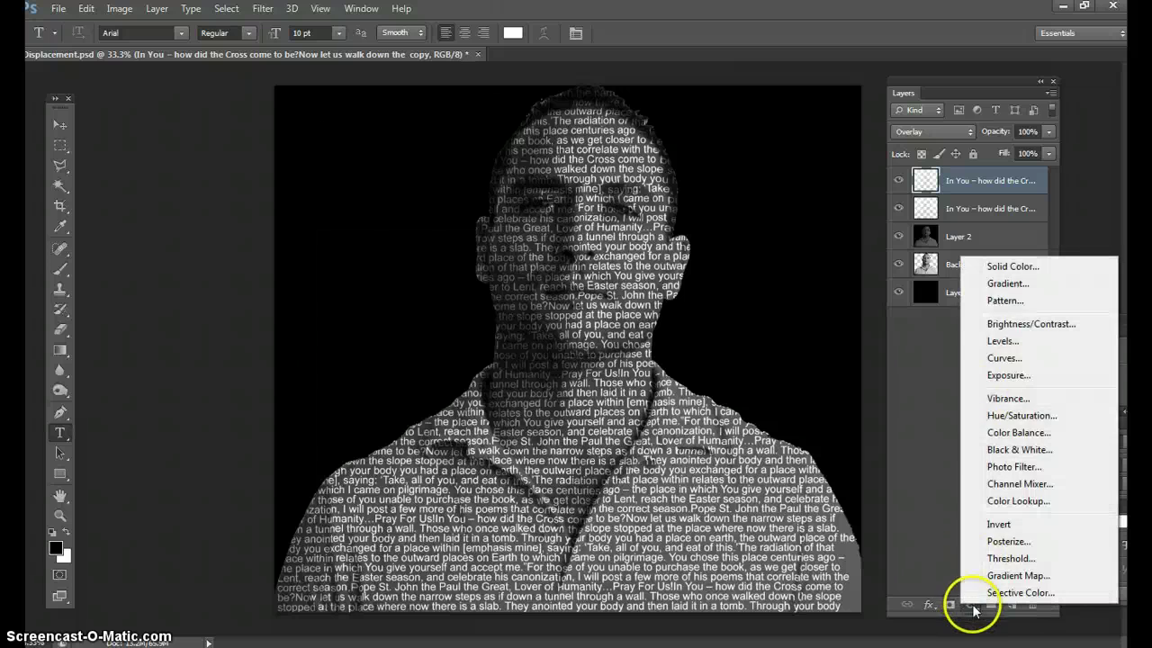
click(1016, 284)
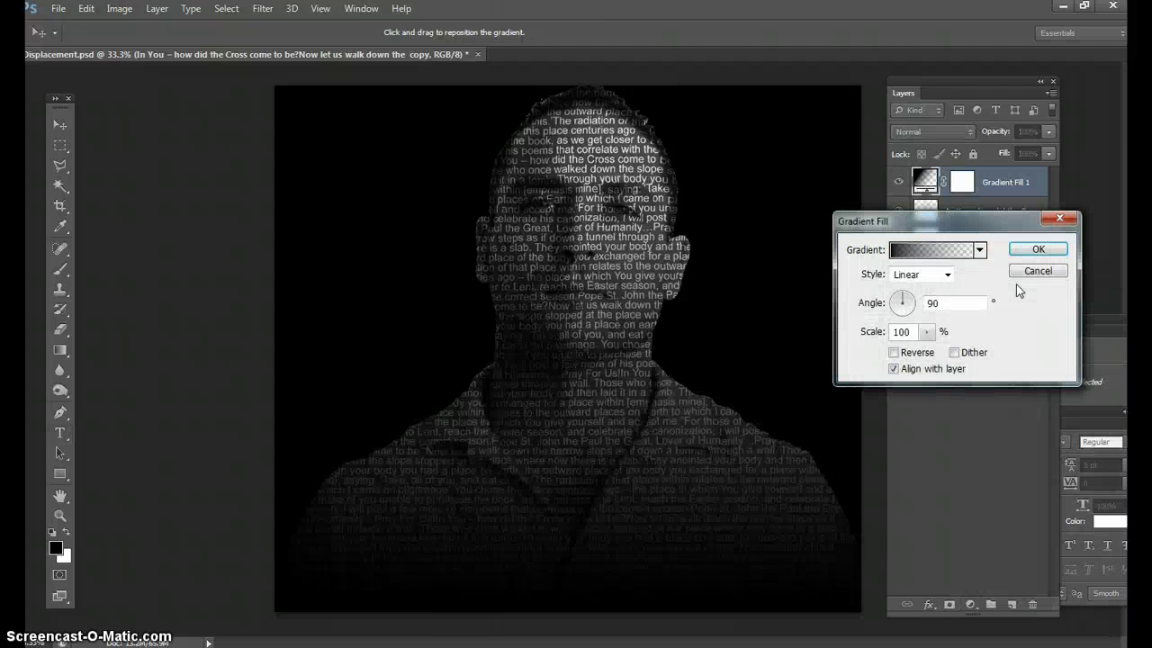
click(927, 255)
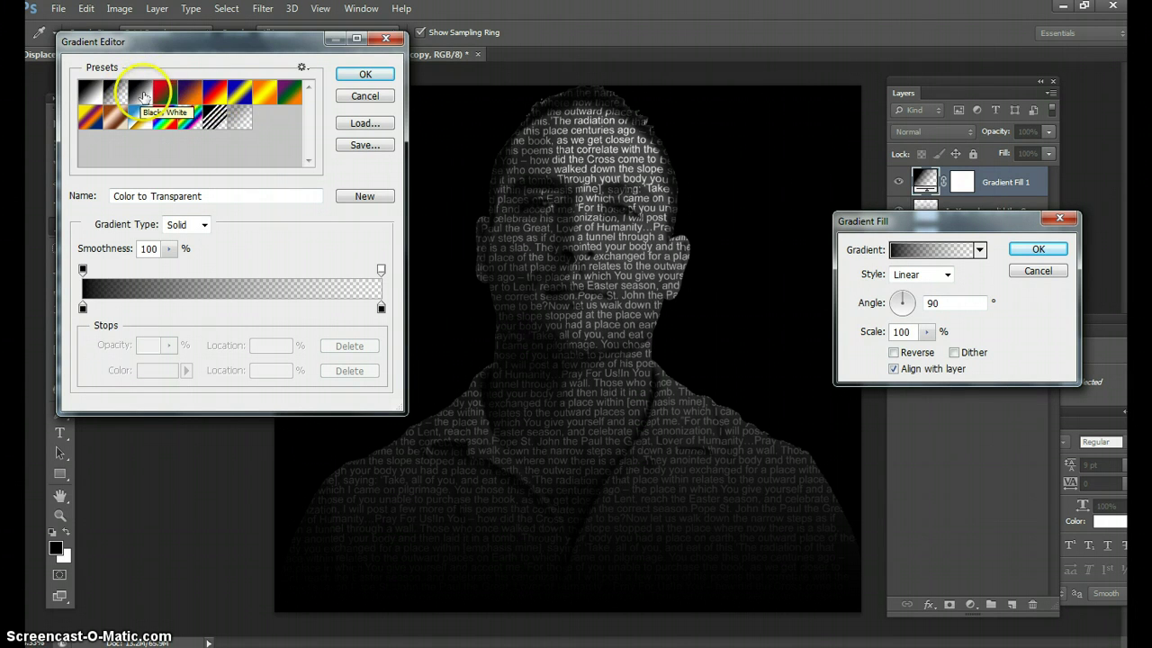
click(217, 96)
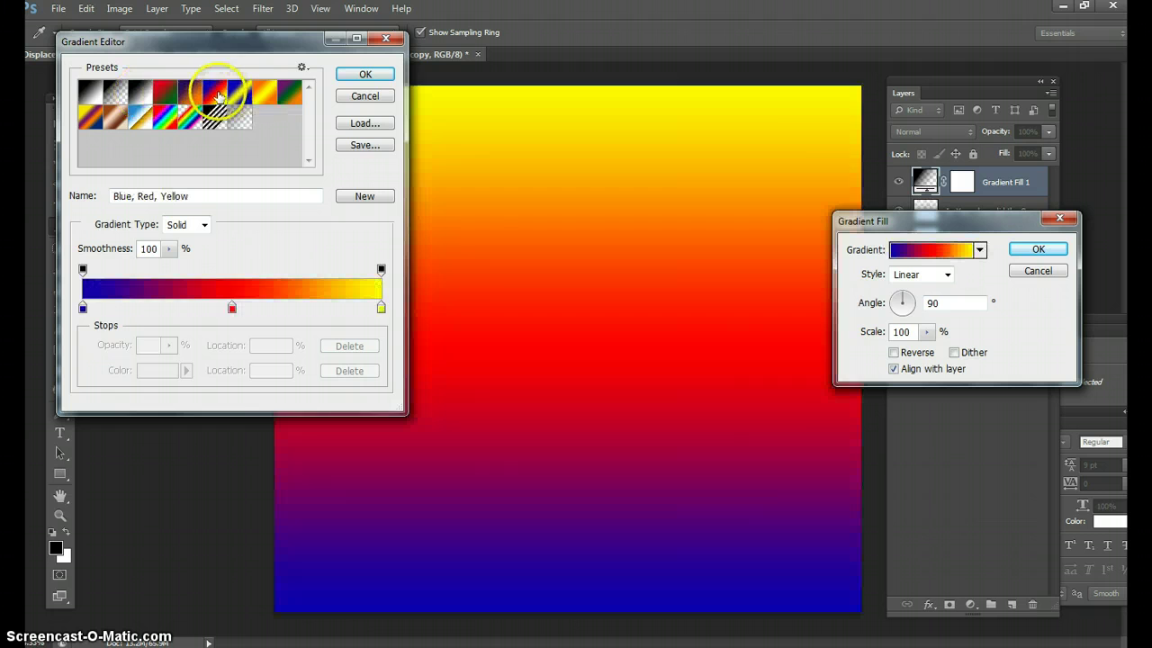
Cancel the Gradient Editor and the pending gradient fill layer
click(364, 95)
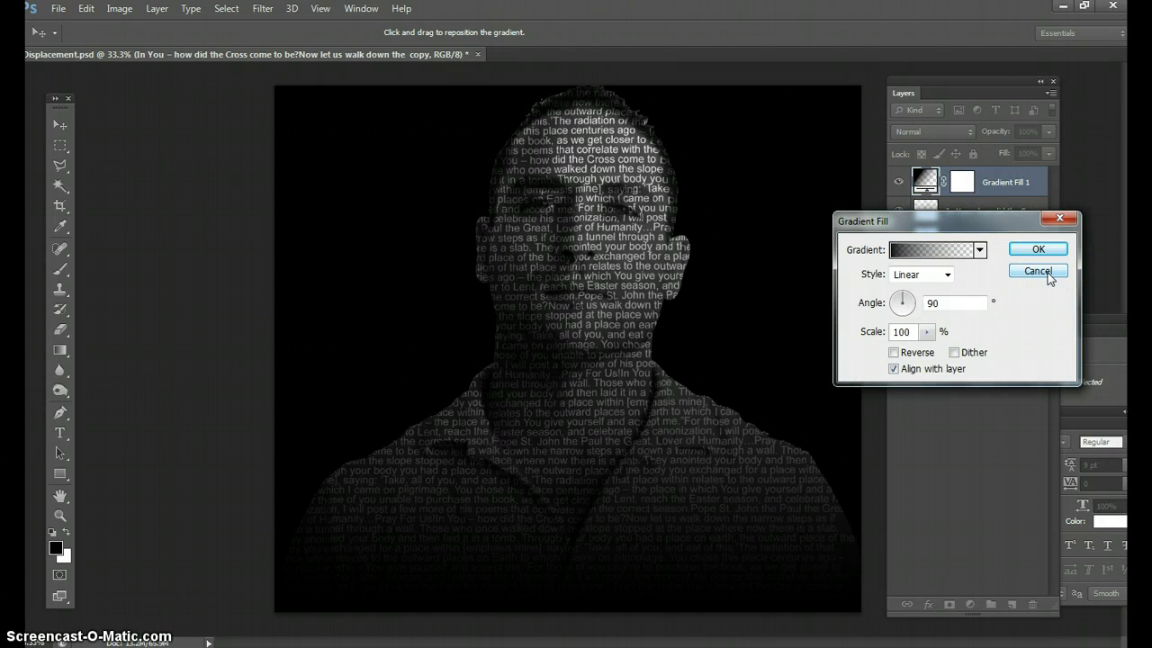
click(1037, 271)
click(926, 219)
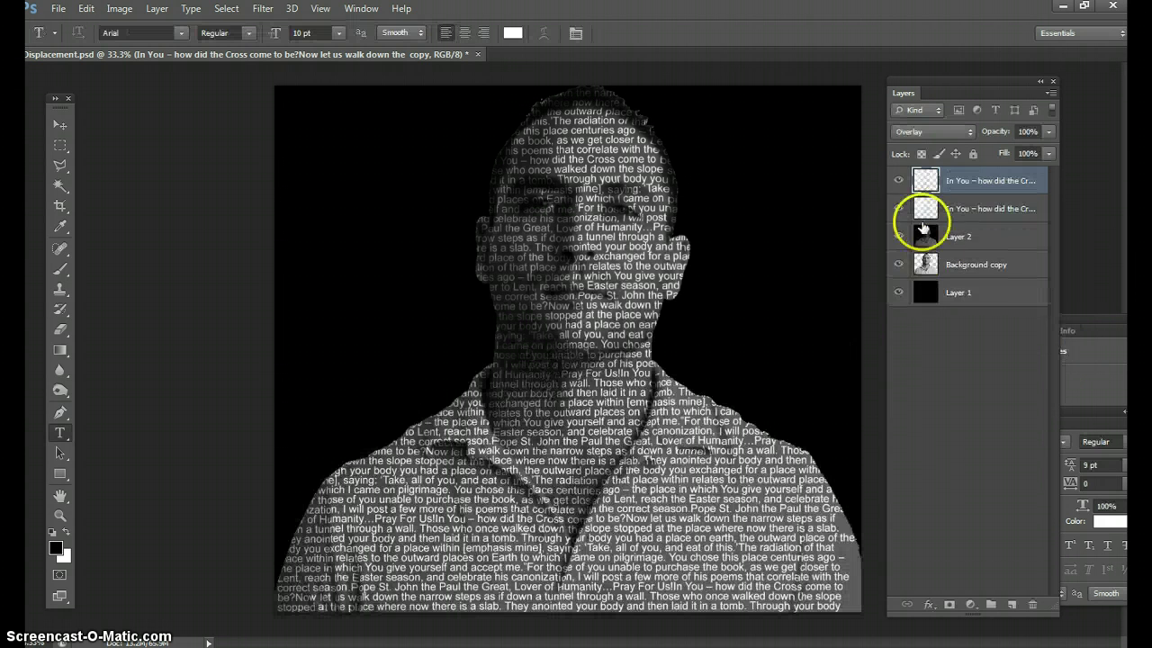
click(288, 641)
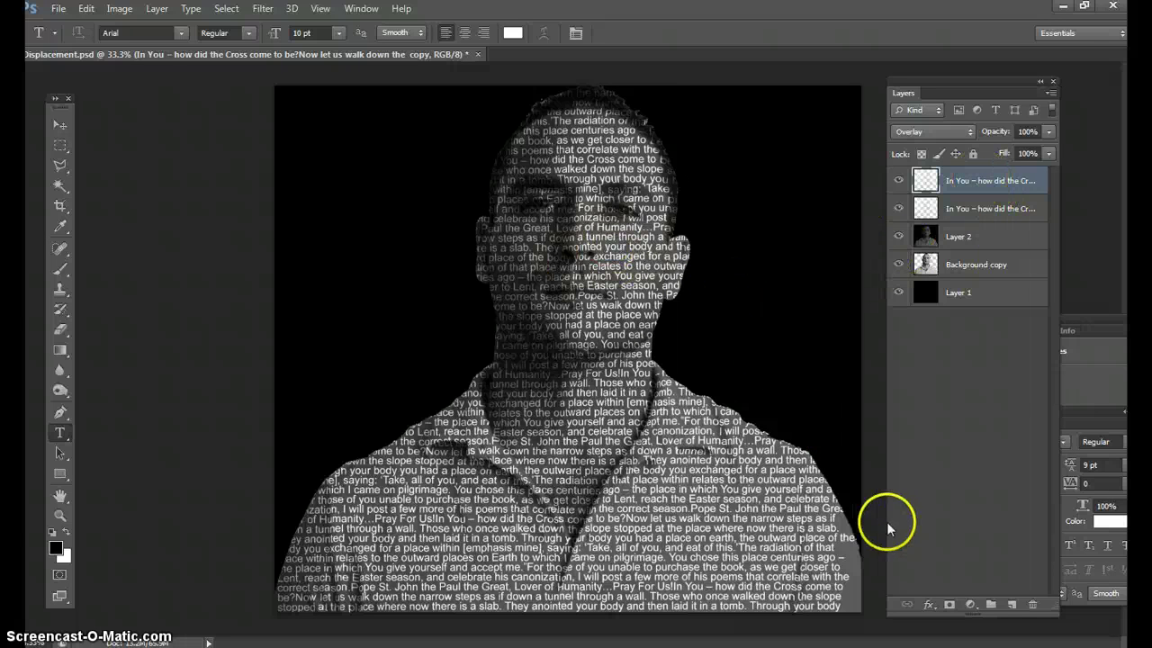
Add a default Gradient Fill layer and set its blend mode to Color
click(971, 606)
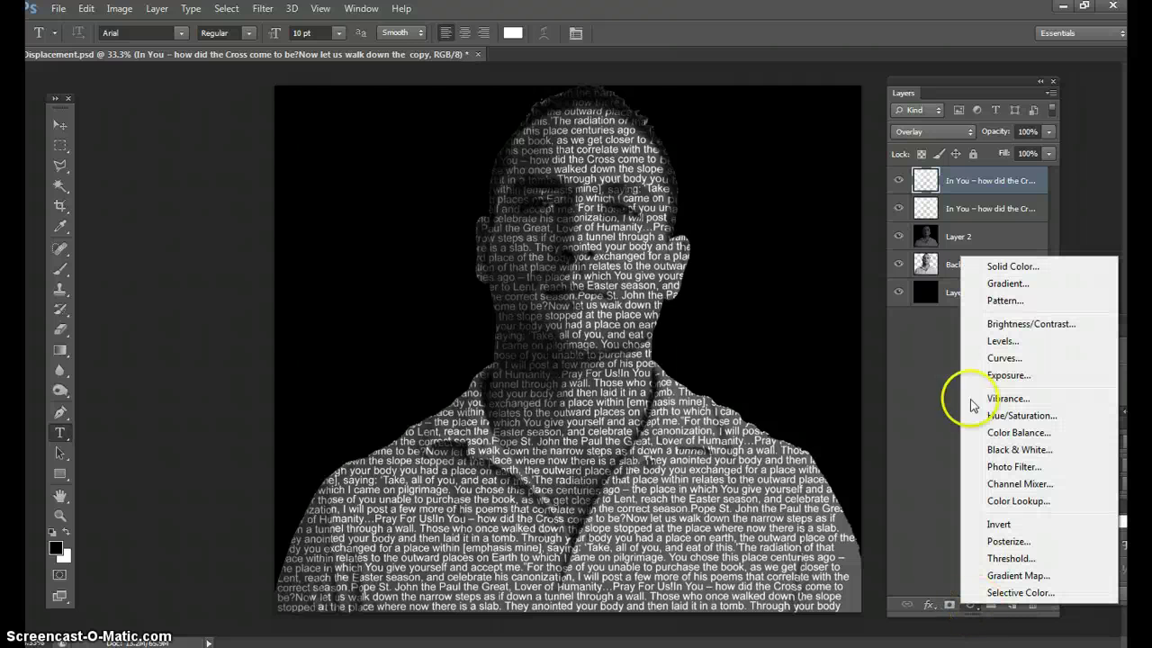
click(1007, 285)
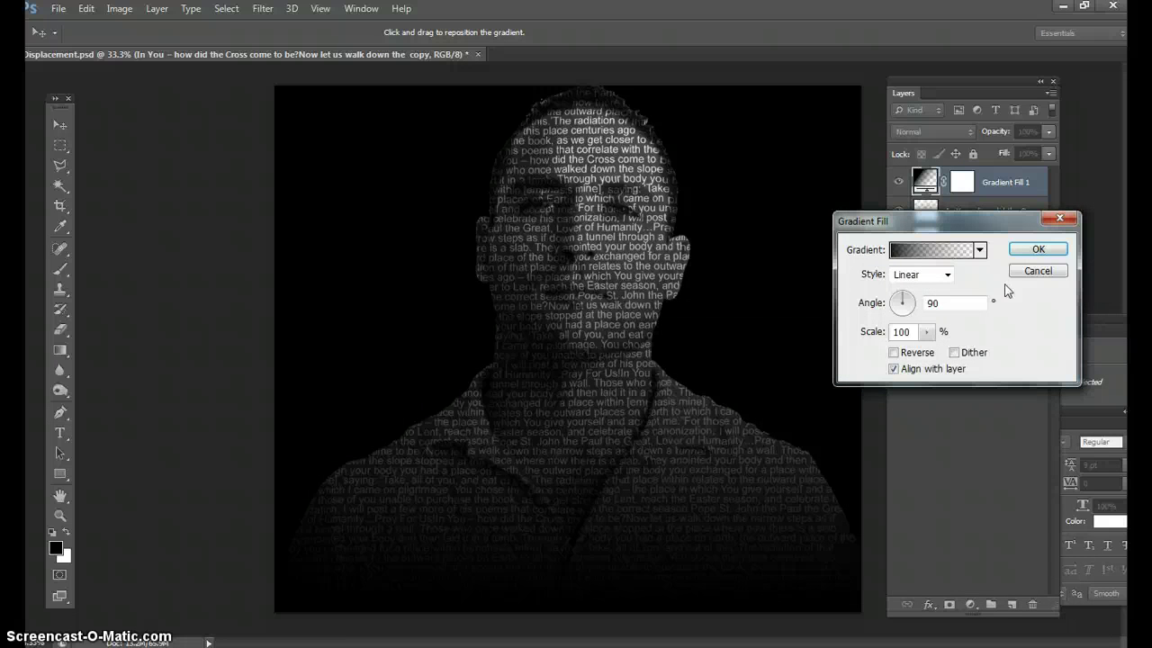
click(1039, 252)
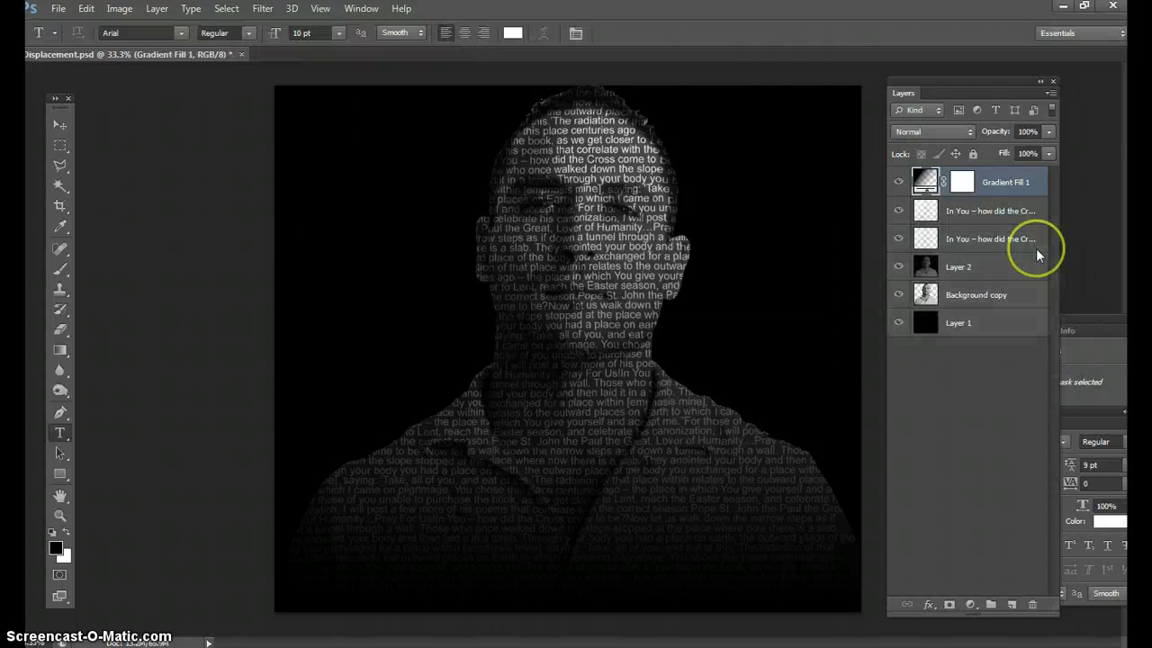
click(968, 132)
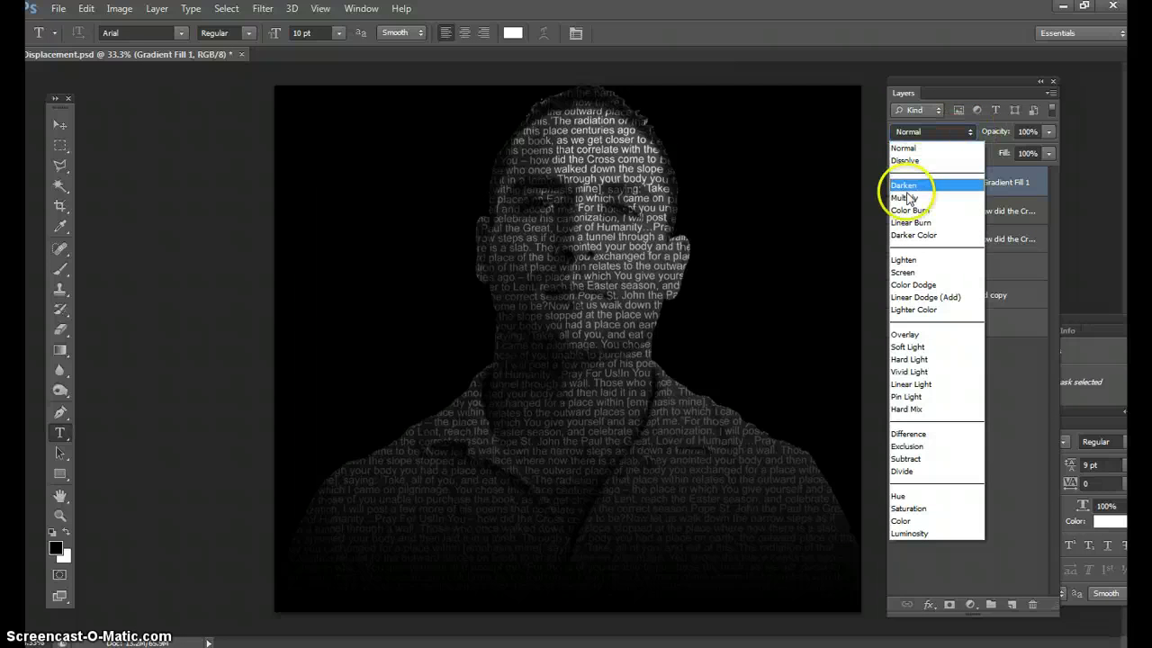
click(906, 521)
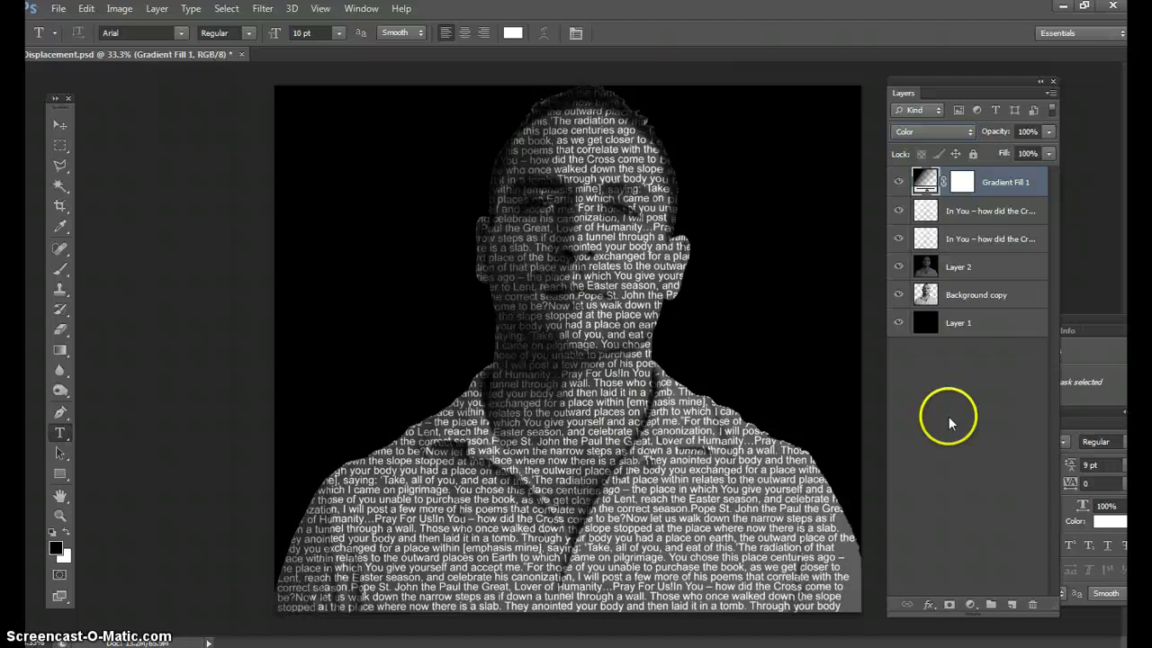
Switch Gradient Fill 1 to the Blue, Red, Yellow preset after trying several other presets
double_click(927, 180)
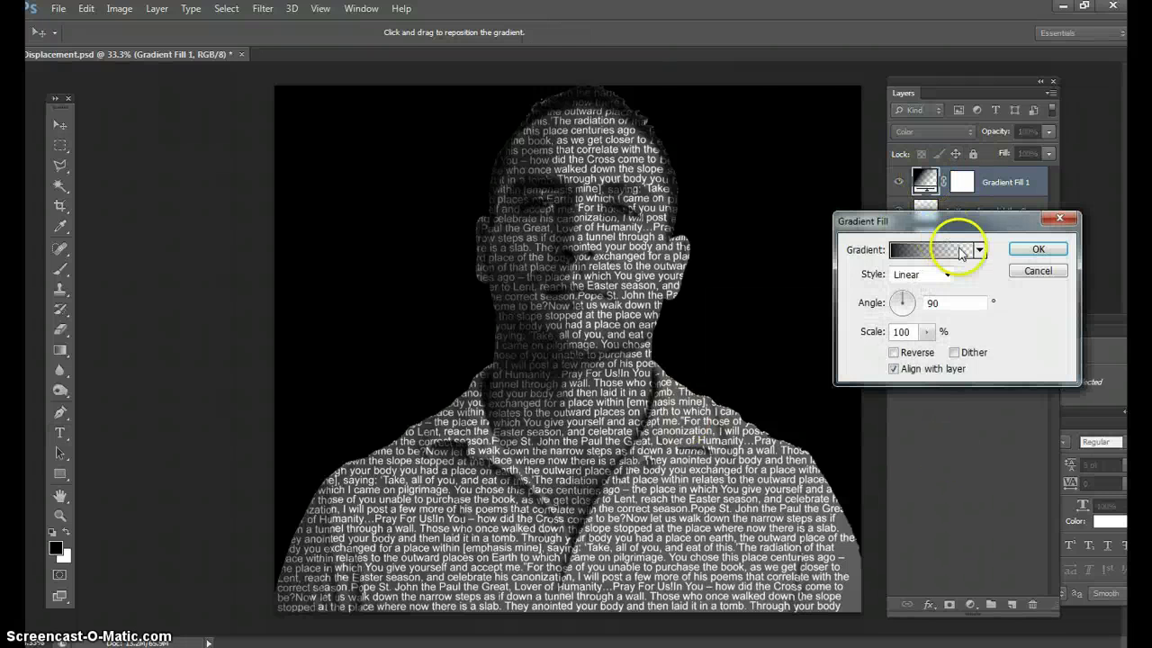
click(920, 249)
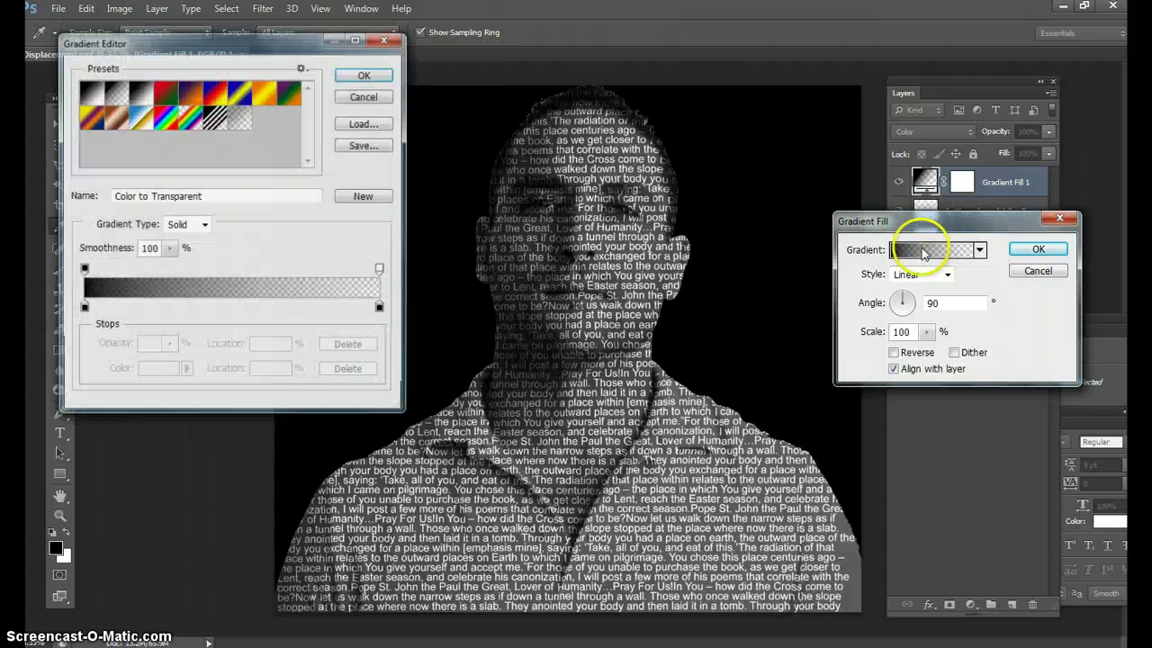
click(218, 94)
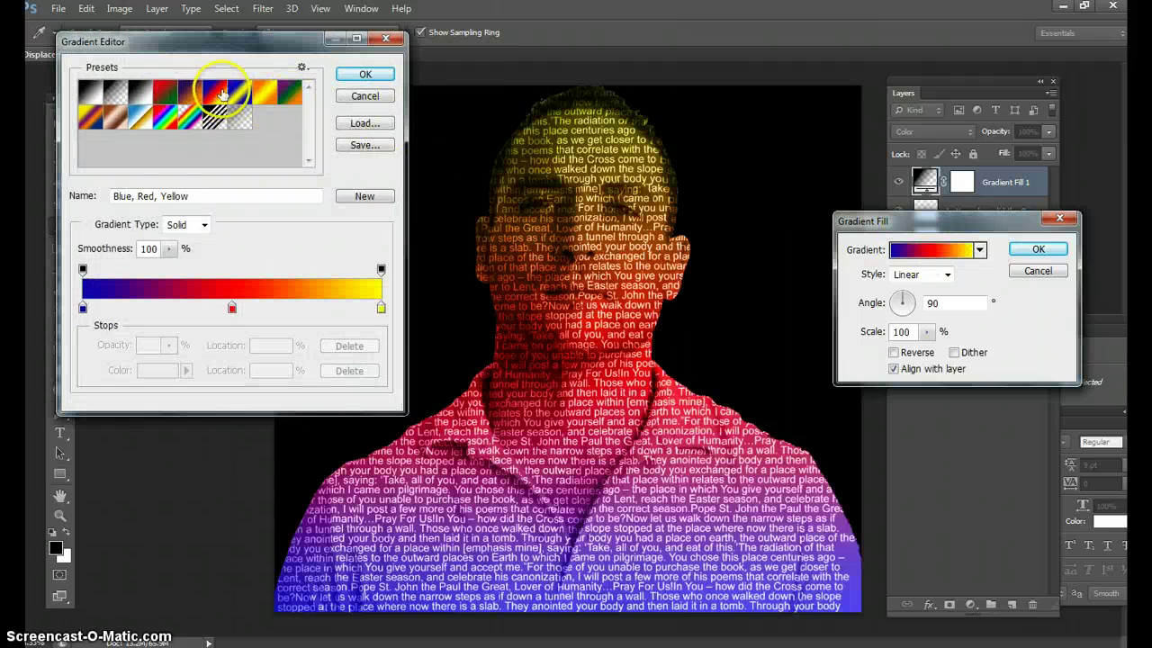
click(241, 92)
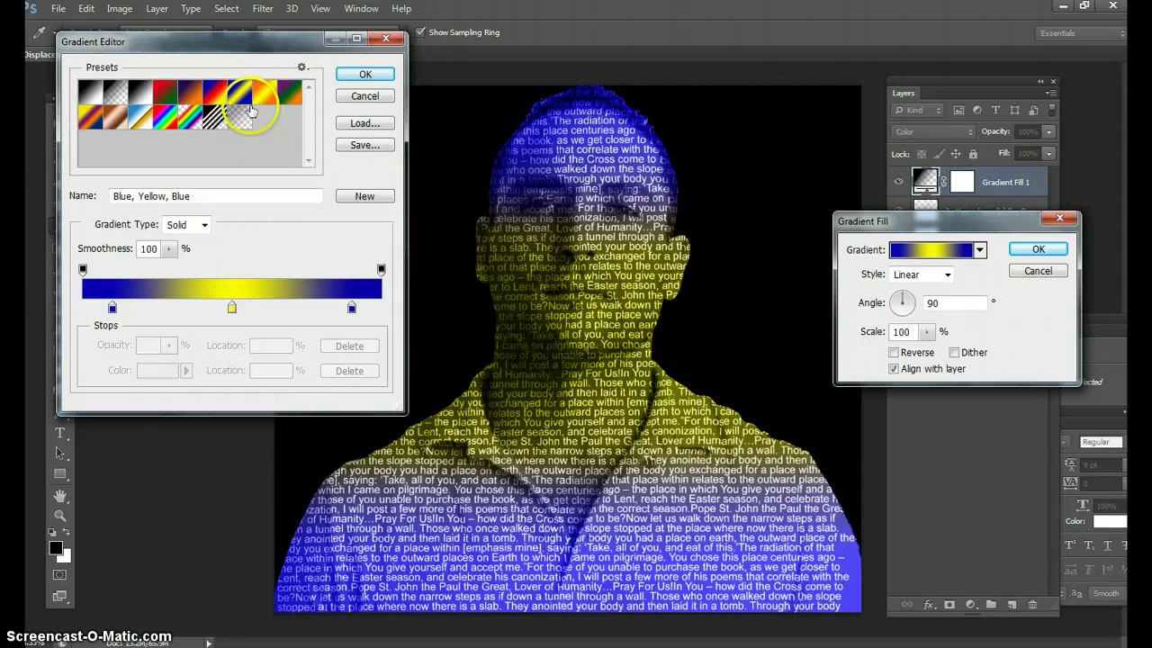
click(260, 99)
click(293, 97)
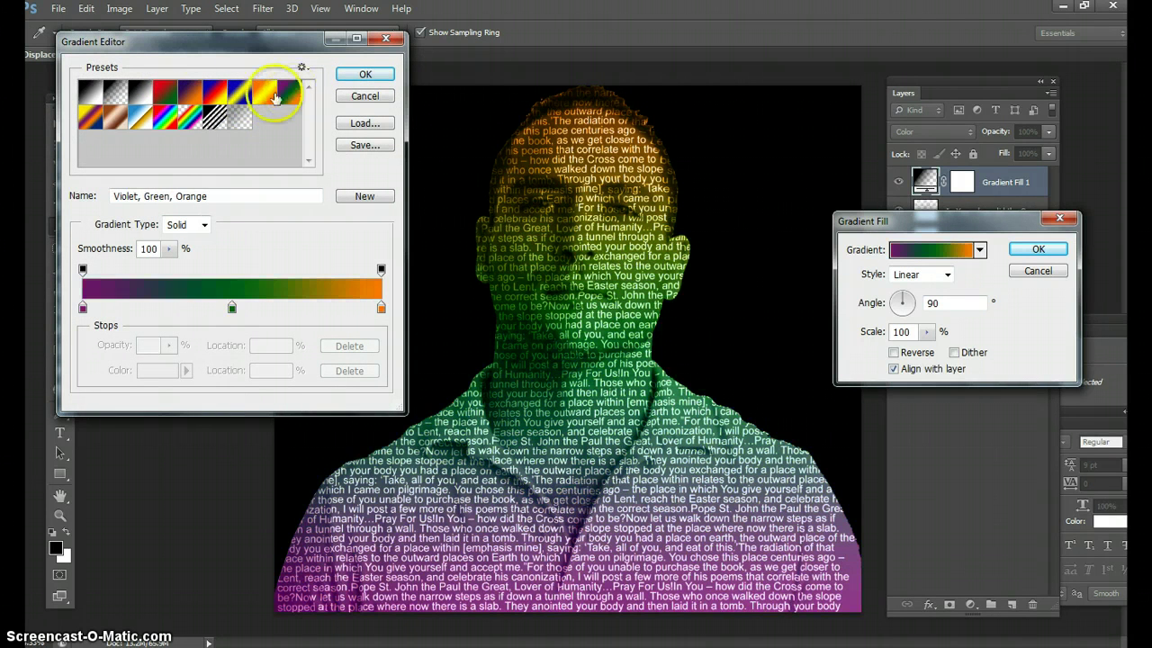
click(212, 93)
click(240, 99)
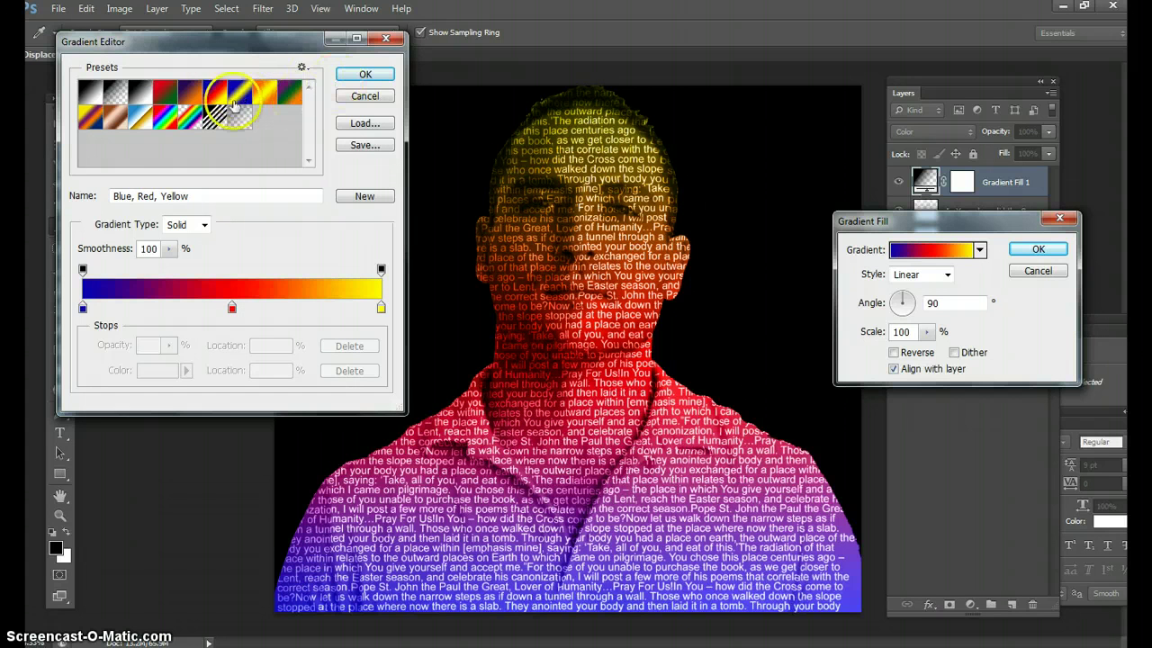
click(365, 76)
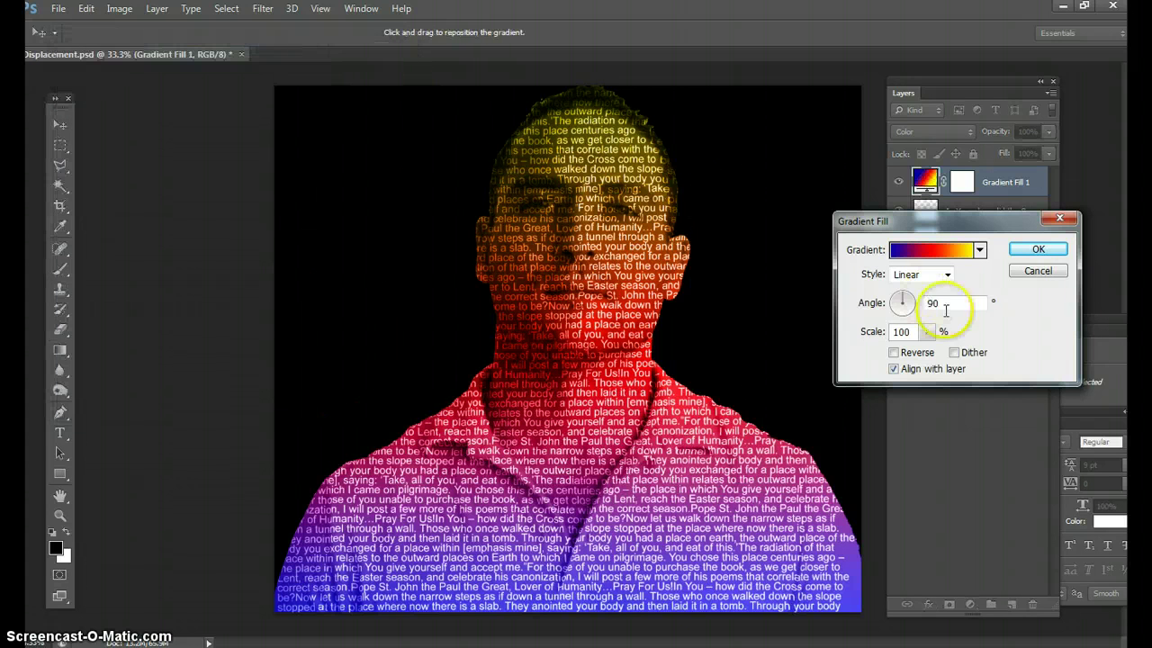
click(1052, 252)
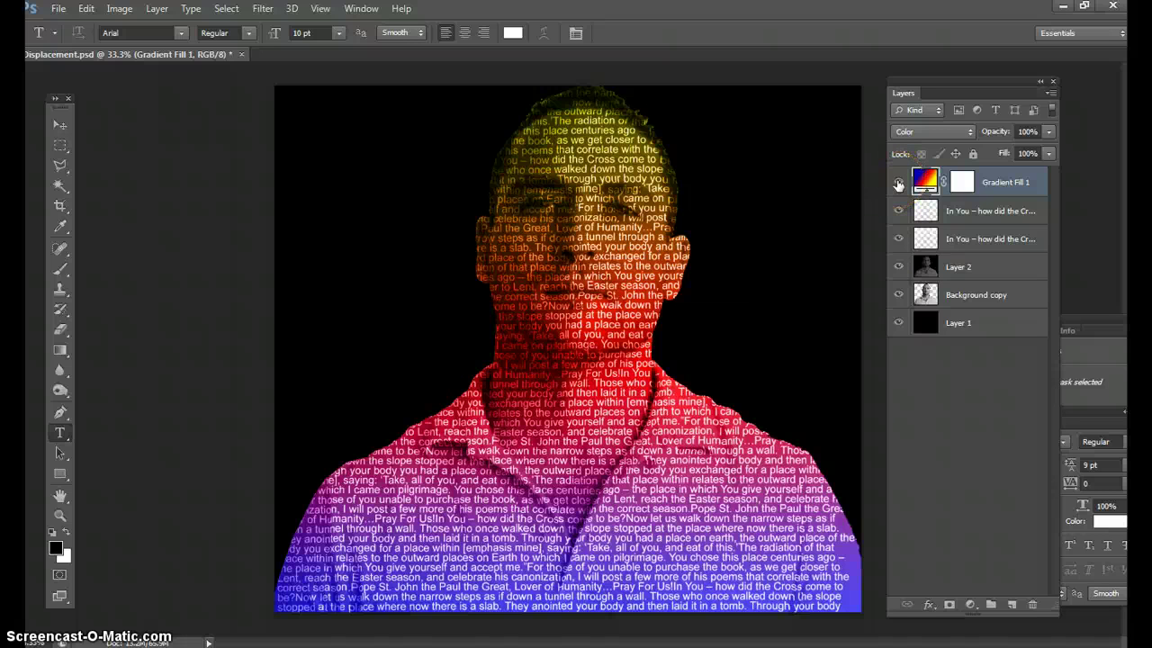
click(898, 267)
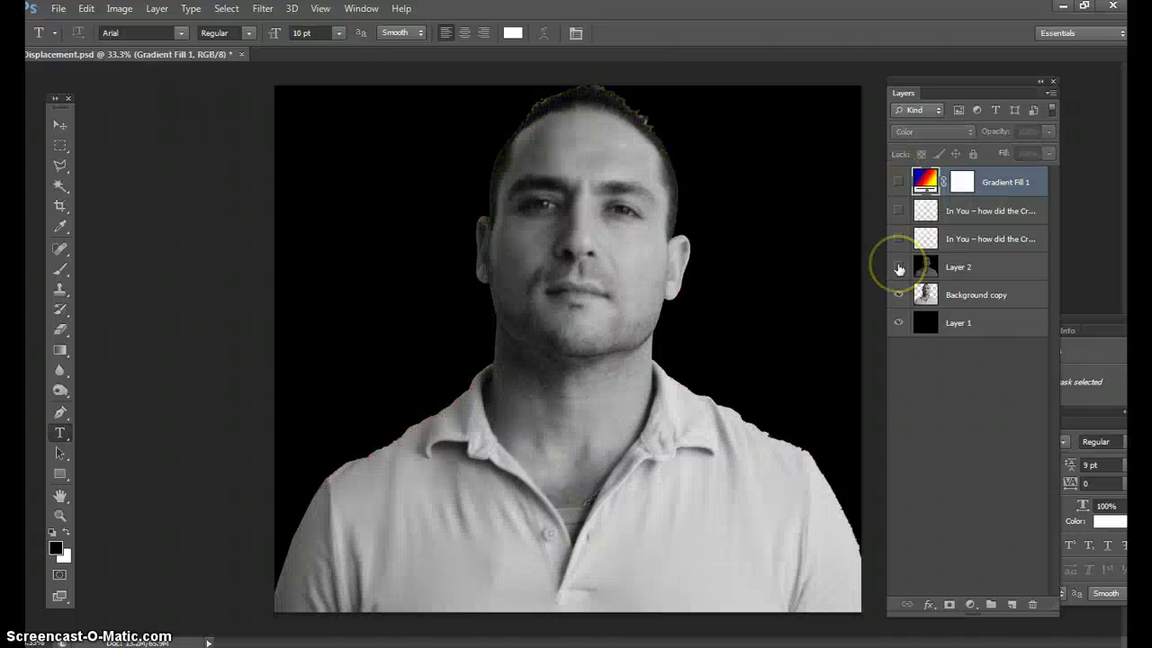
click(899, 268)
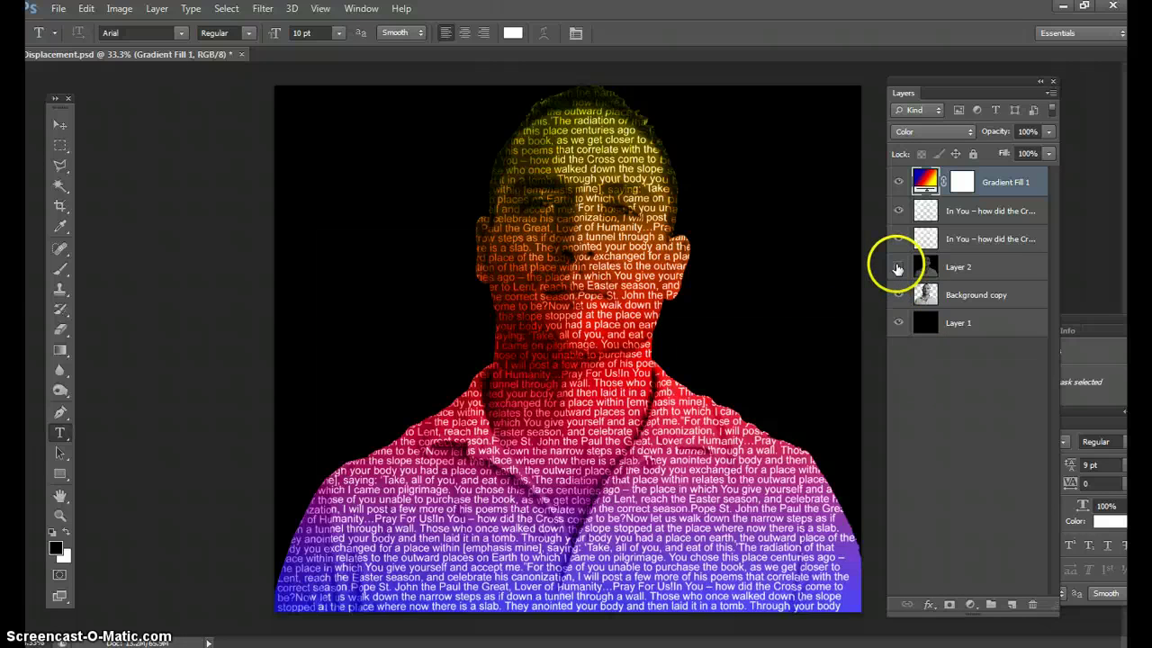
click(897, 266)
click(897, 267)
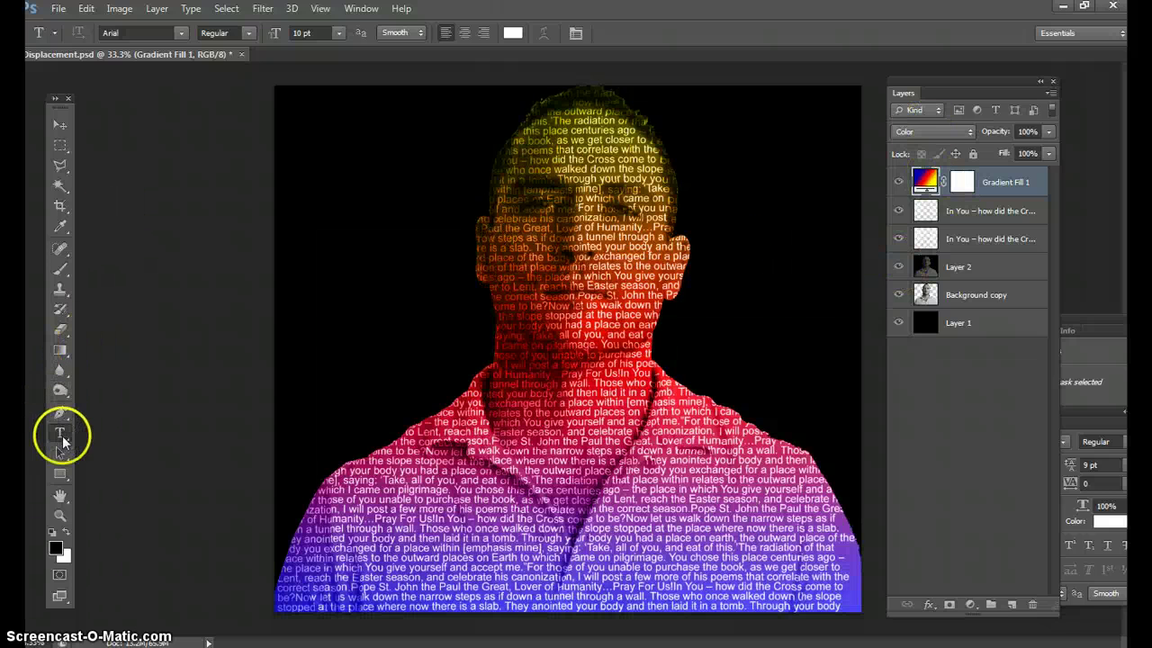
Type 'Riese' as a new text layer left of the head and commit it
click(311, 240)
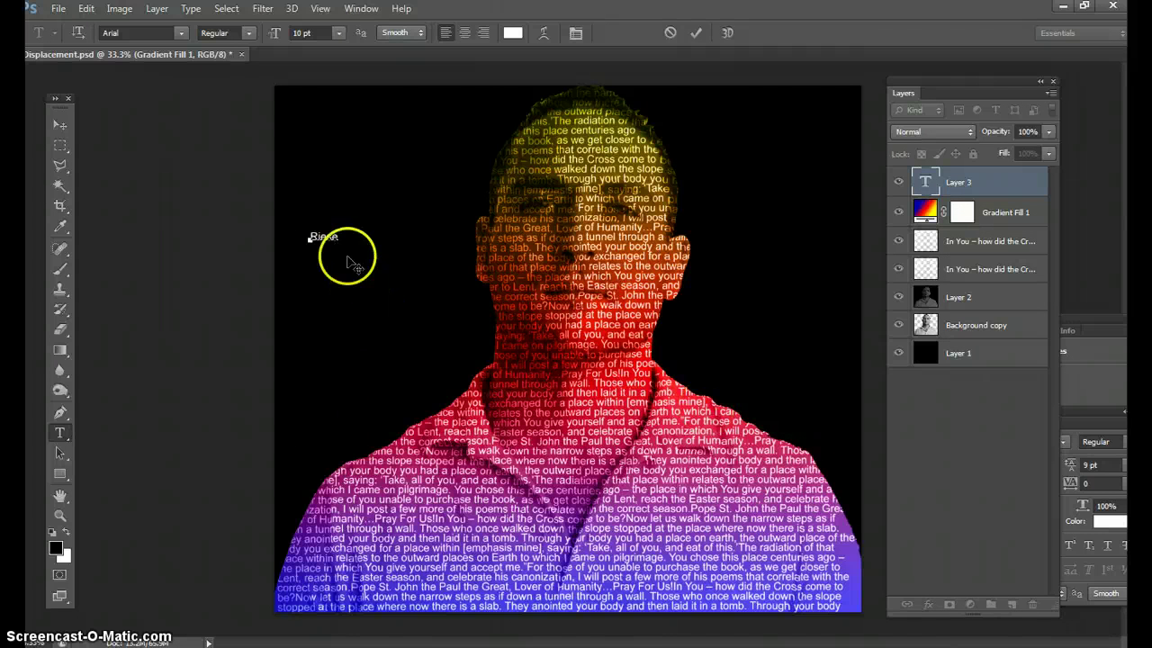
click(59, 124)
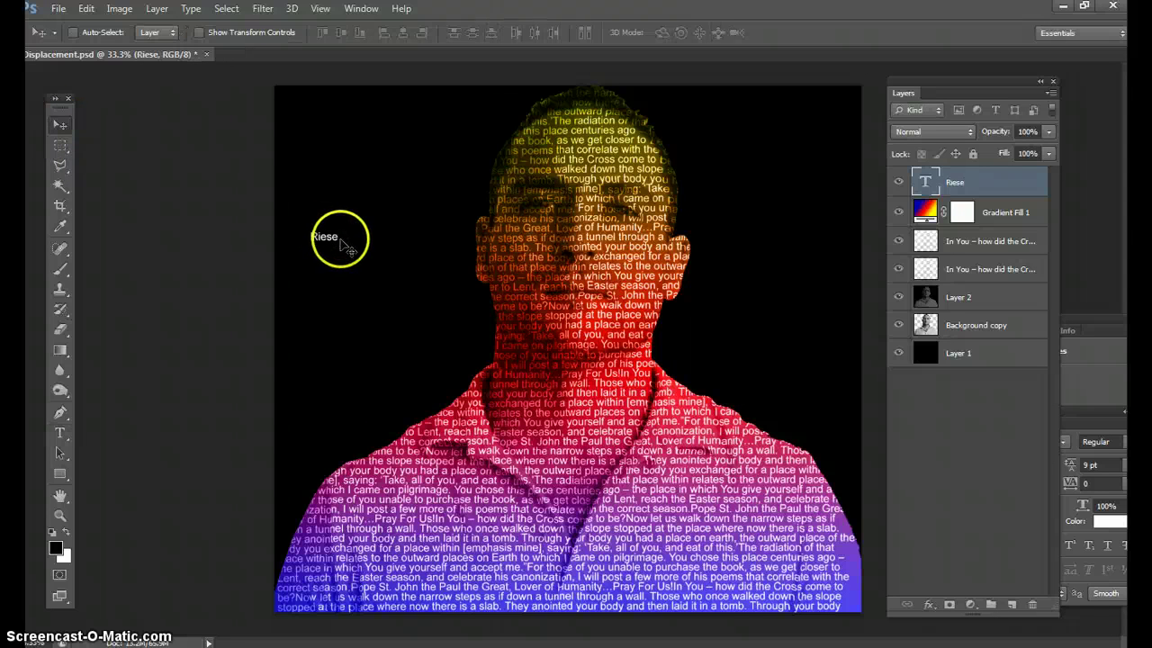
click(59, 433)
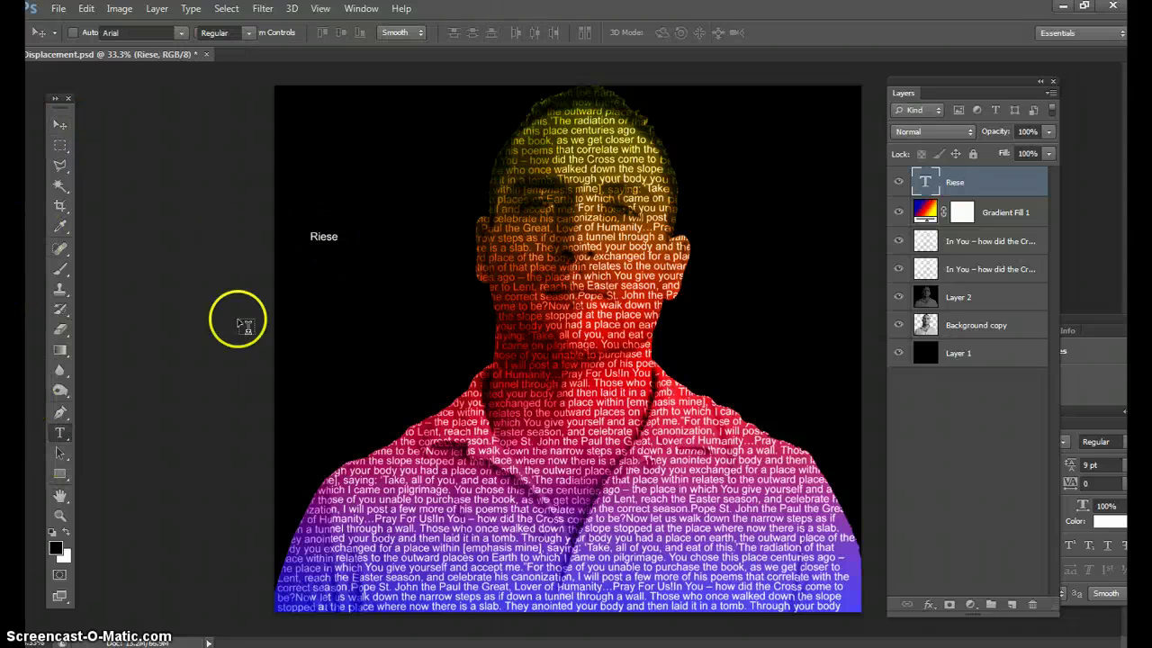
click(331, 232)
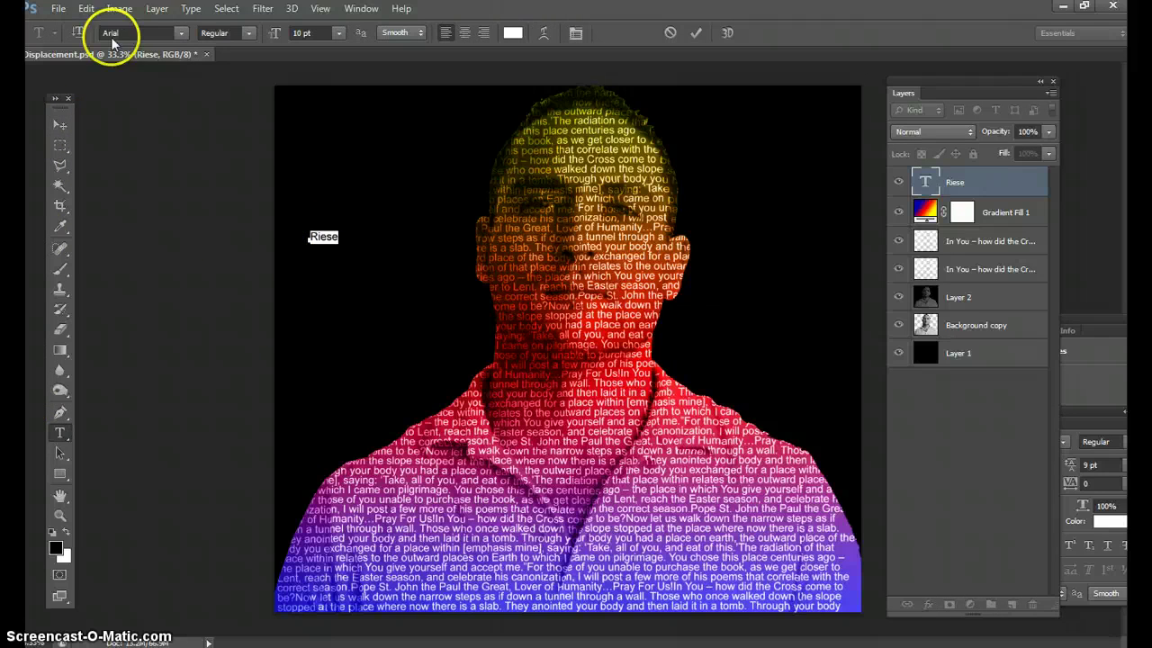
click(86, 8)
Scale up the Riese text with Free Transform
click(150, 291)
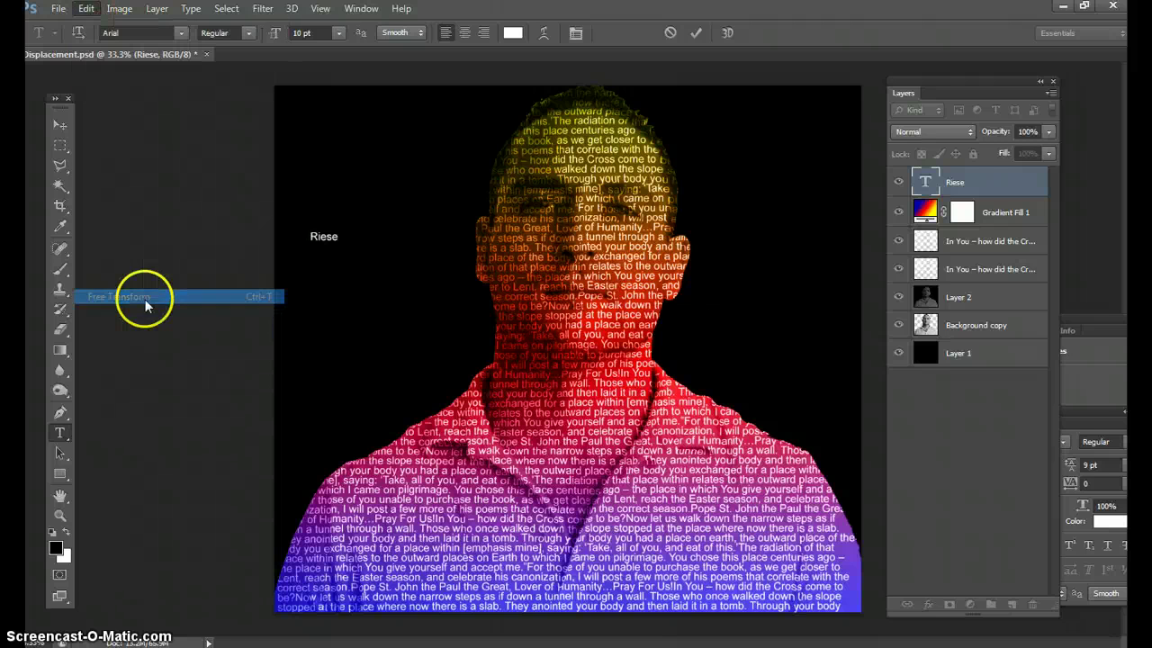
drag(345, 228, 427, 226)
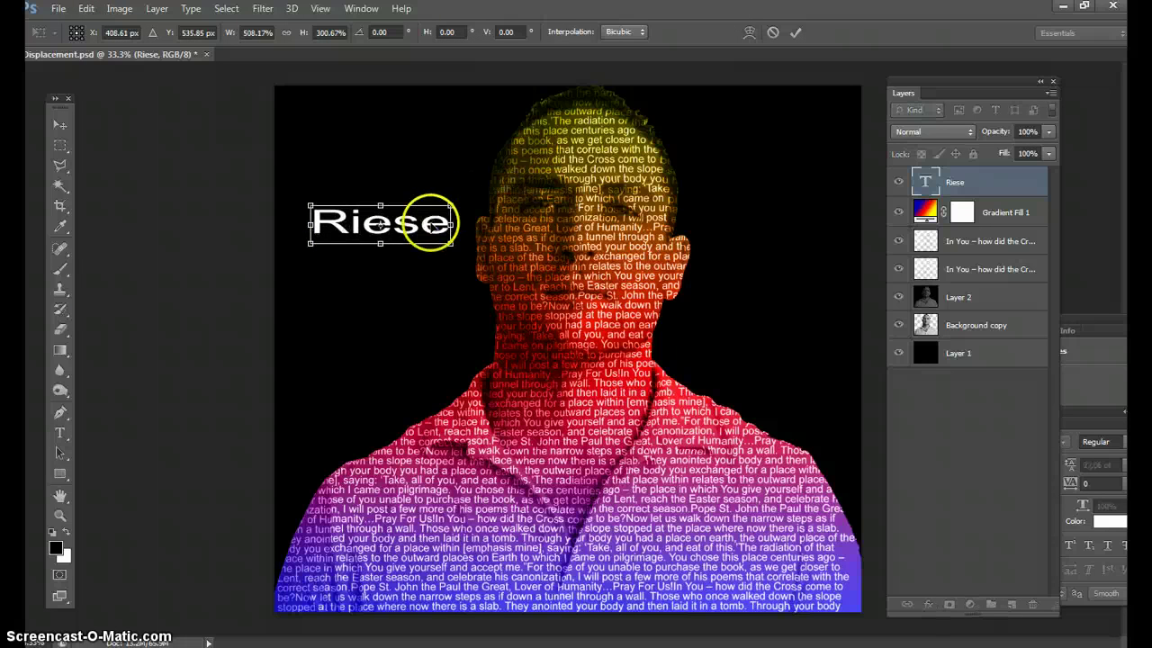
click(61, 433)
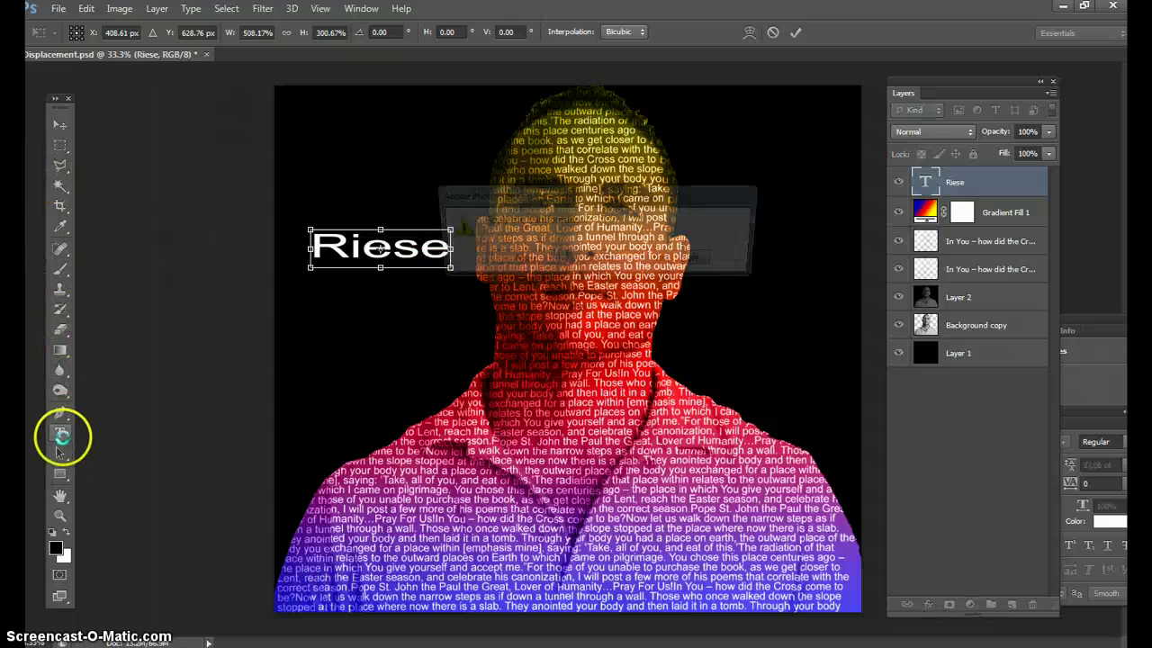
click(509, 259)
Set the Riese letters in the CommercialScript BT font
drag(432, 249, 310, 252)
click(182, 36)
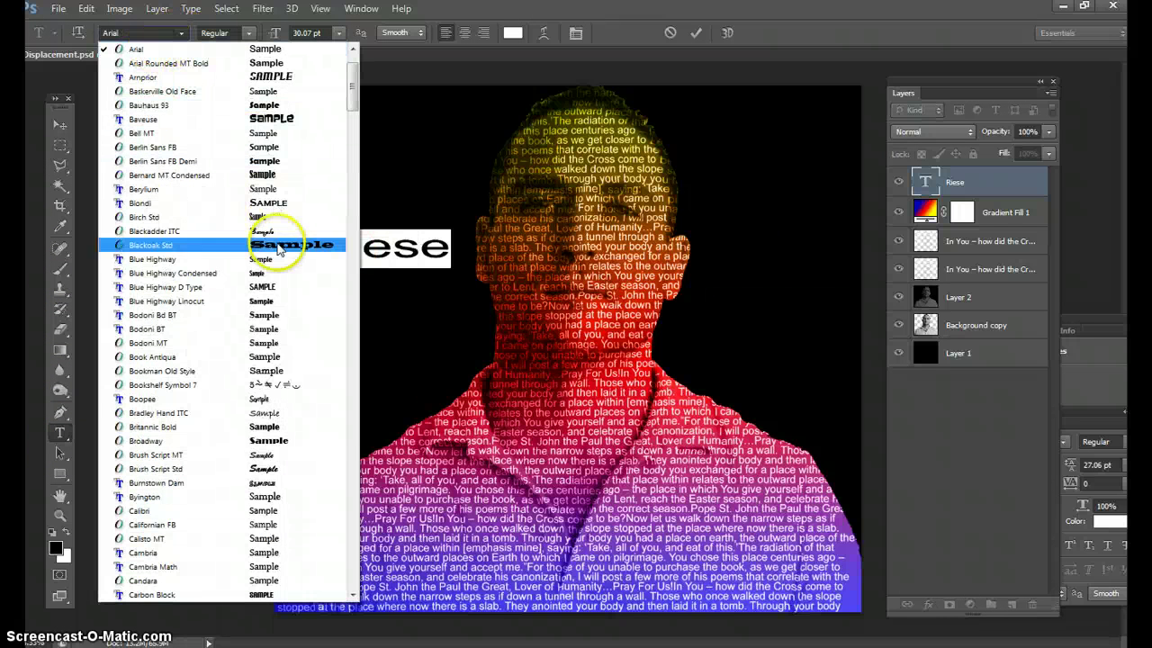
scroll(288, 468, down, 9)
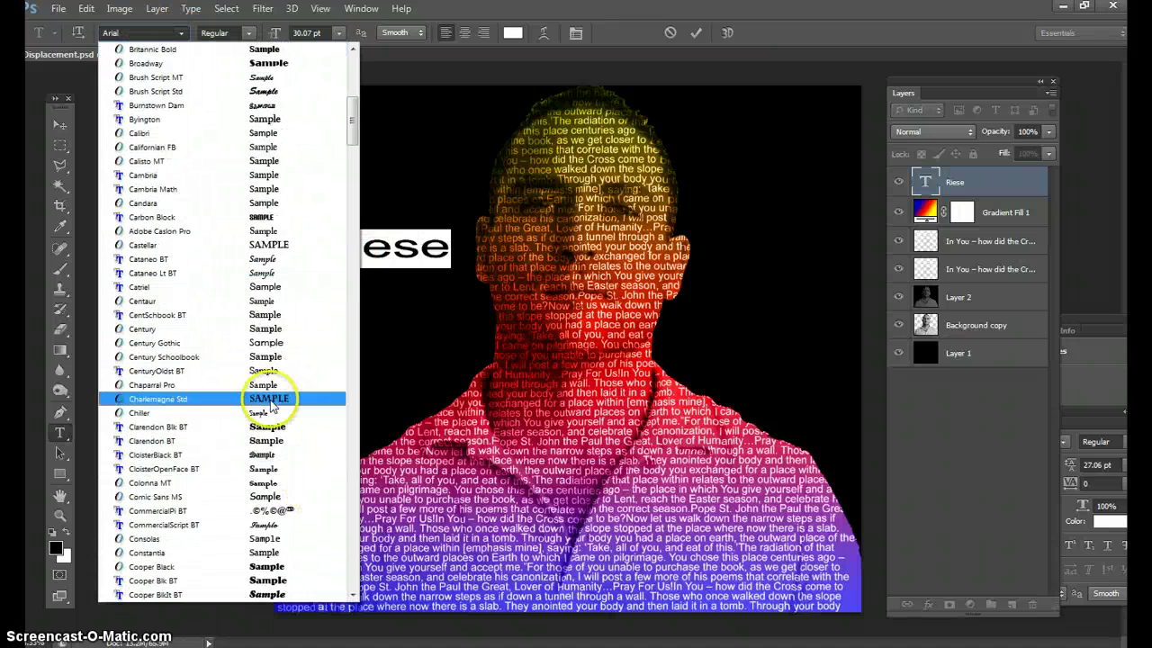
click(257, 525)
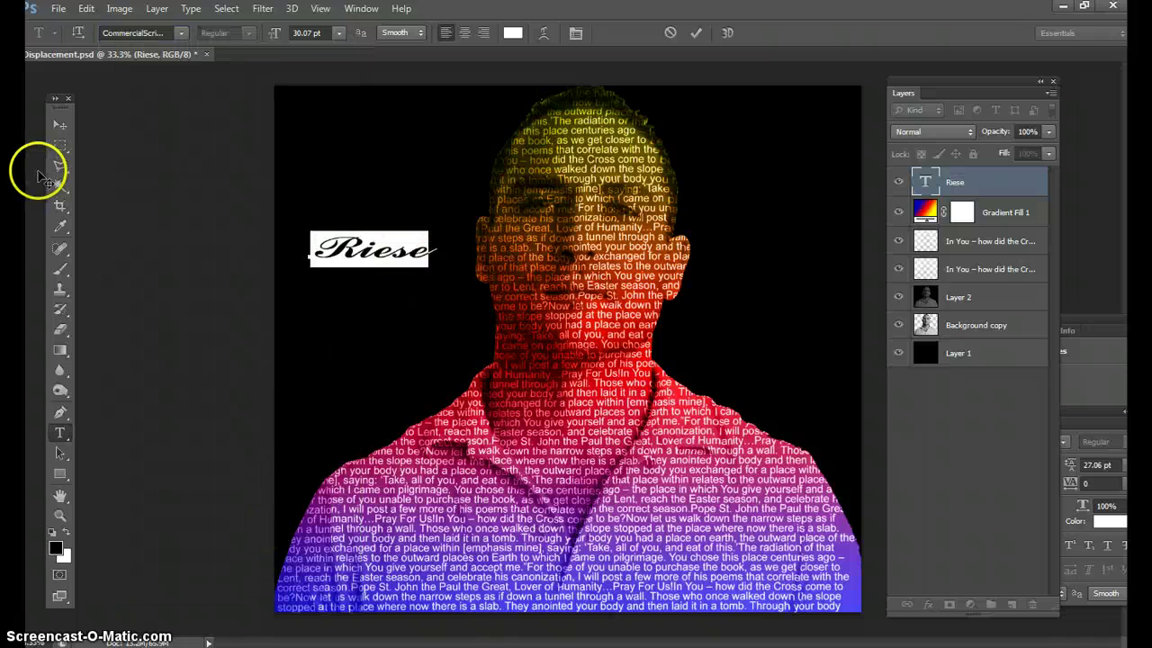
Enlarge Riese, rotate it 90° to run vertically, and place it at the top-left edge
click(58, 123)
drag(383, 255, 397, 289)
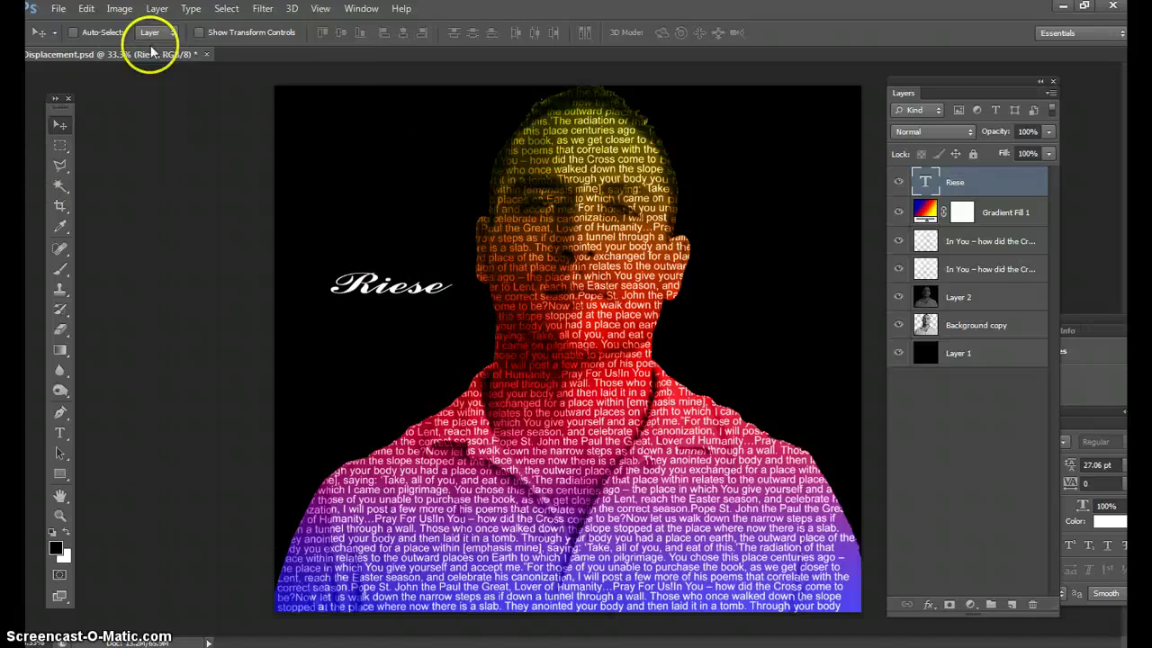
click(90, 11)
click(144, 295)
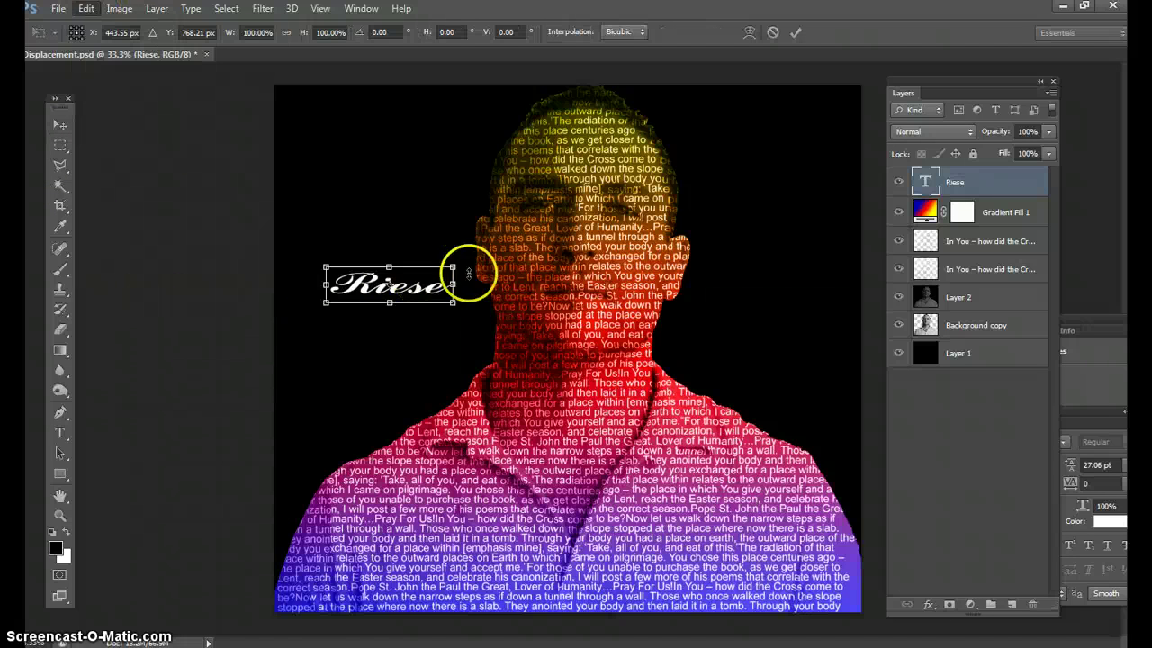
drag(459, 267, 551, 491)
click(425, 299)
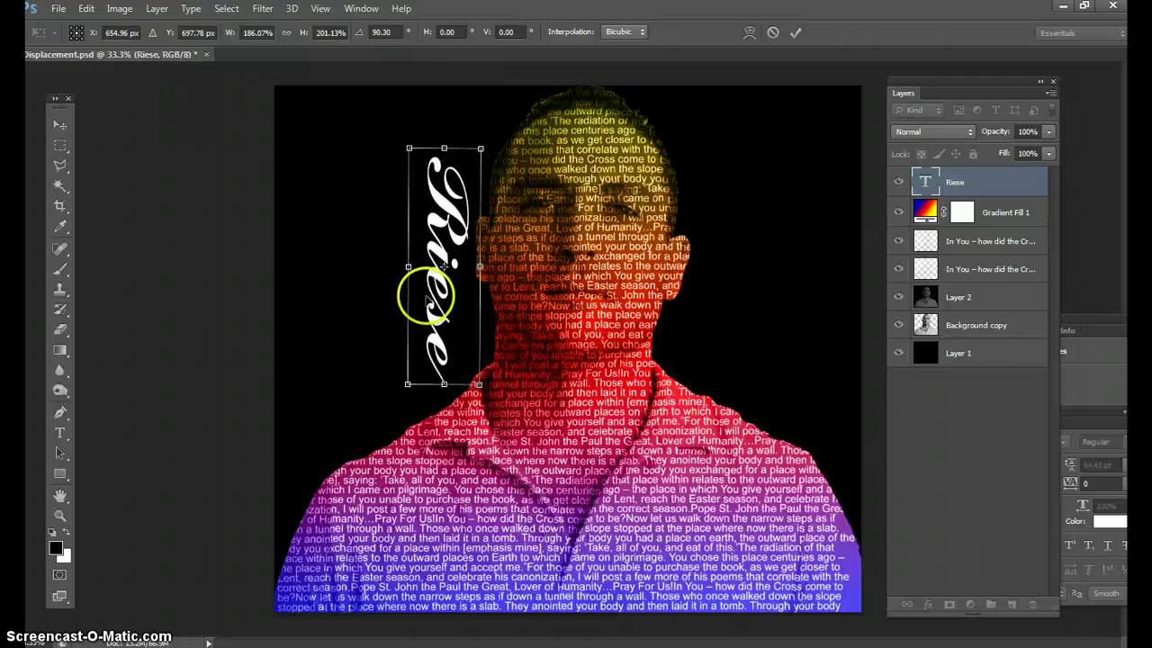
drag(441, 205, 303, 149)
click(56, 126)
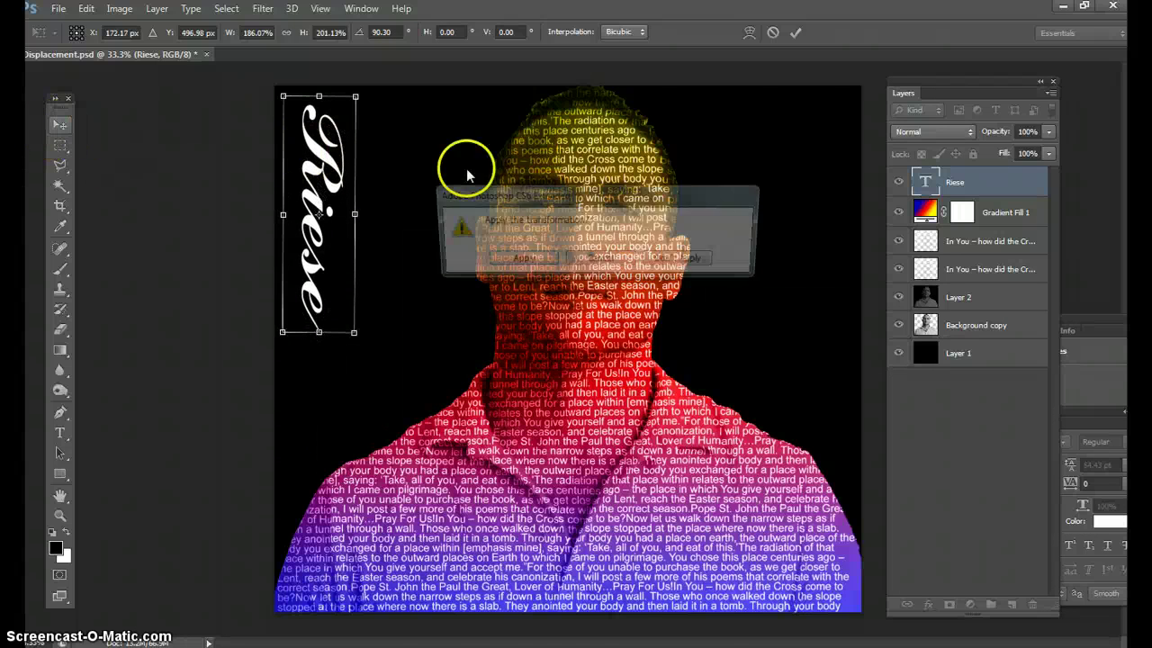
click(509, 259)
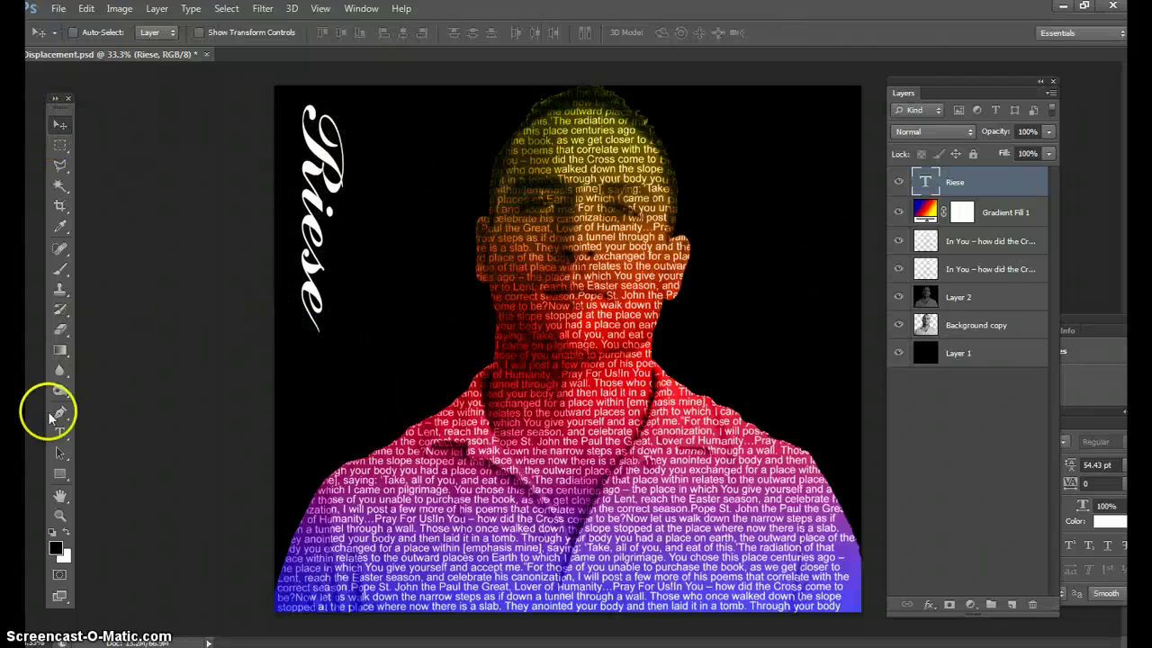
Select the vertical Riese text, commit it, and lower the layer opacity to 7%
click(60, 432)
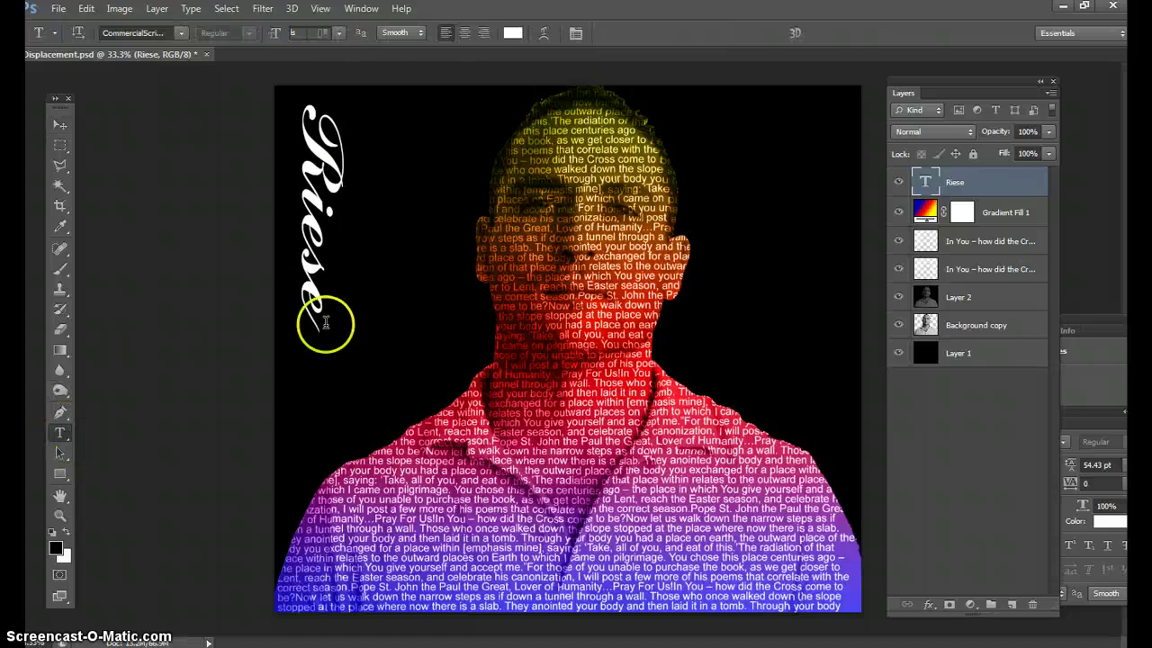
drag(326, 324, 318, 64)
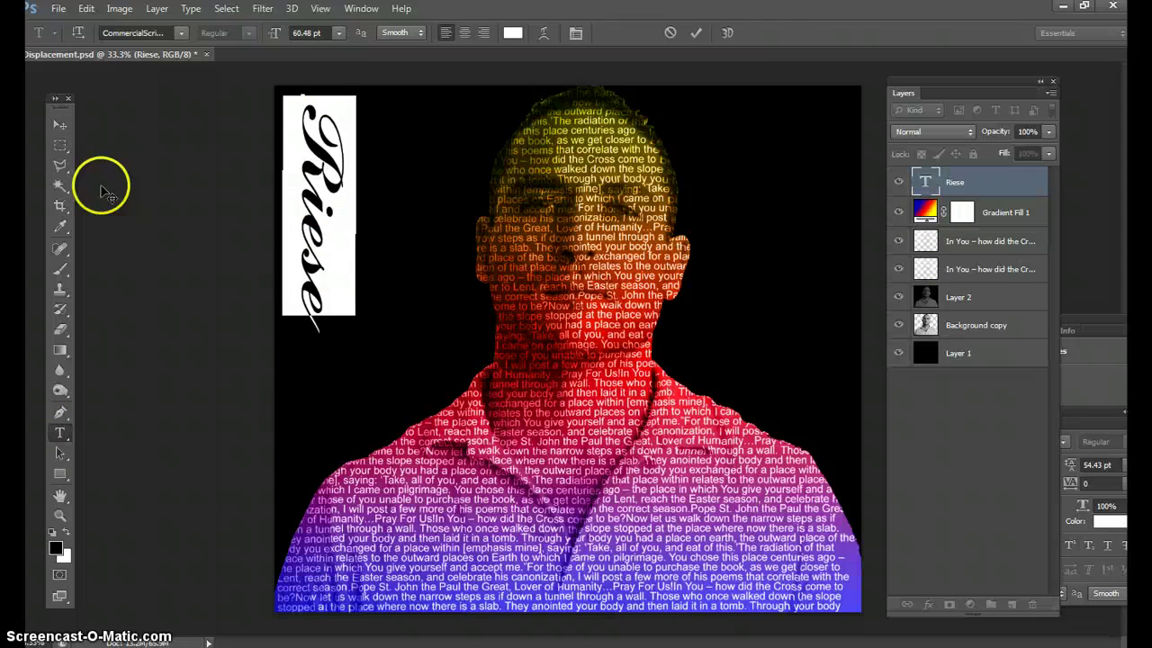
click(59, 123)
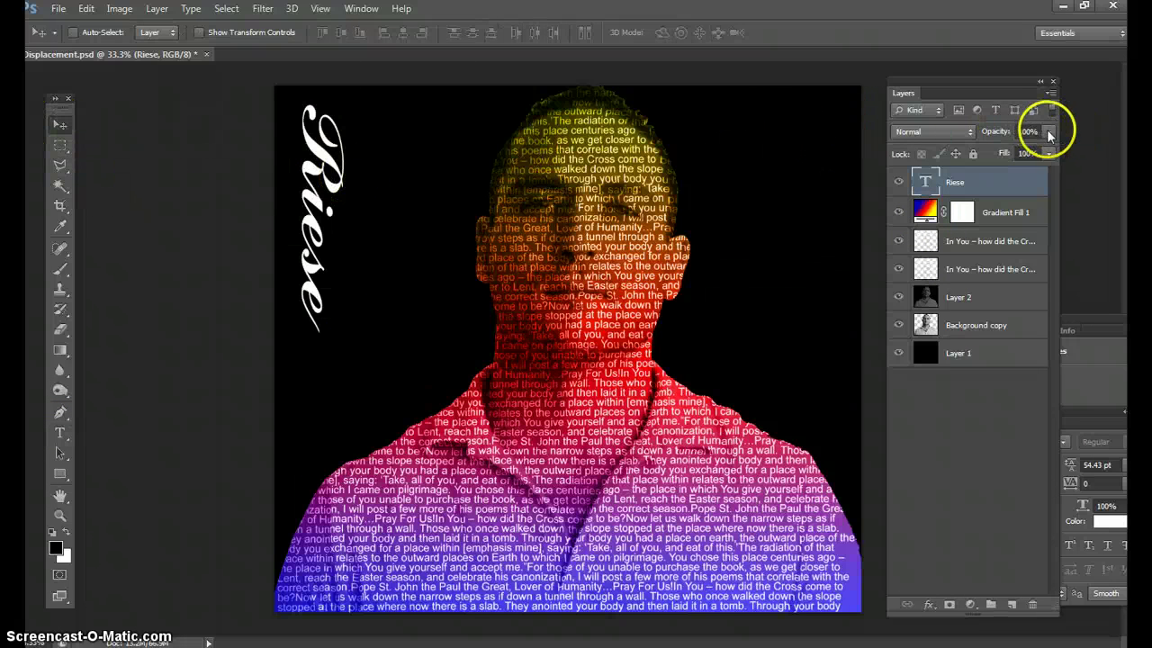
drag(1048, 133, 1047, 154)
drag(975, 151, 972, 153)
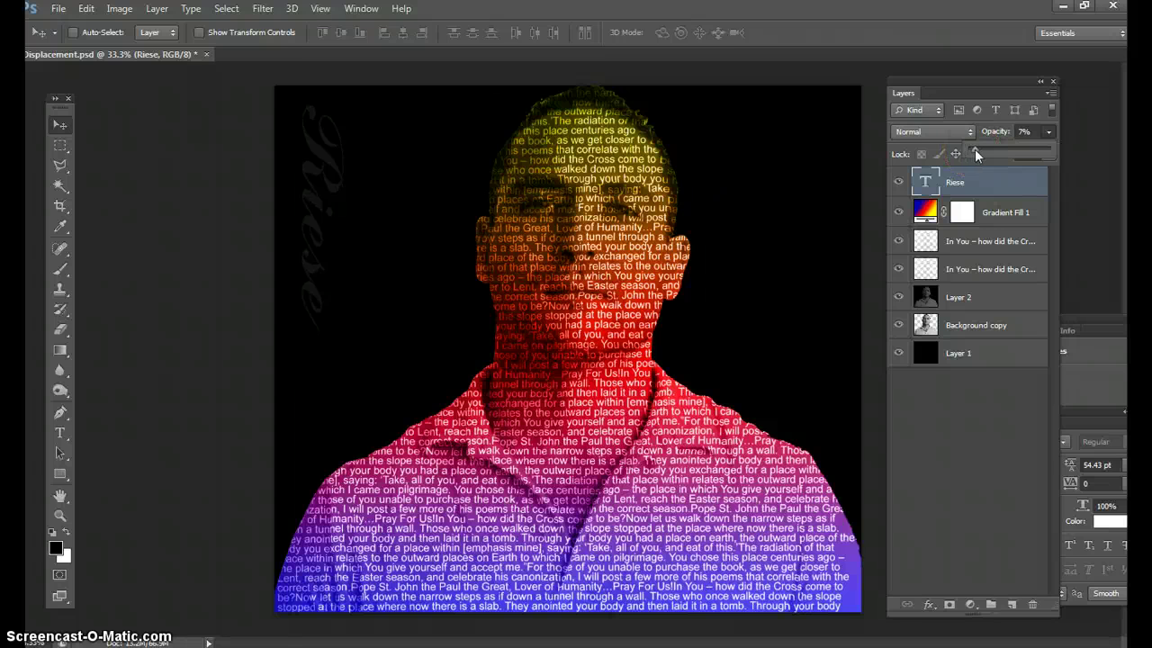
Free Transform Riese larger and shift it along the left edge, then compare layer visibility
click(83, 9)
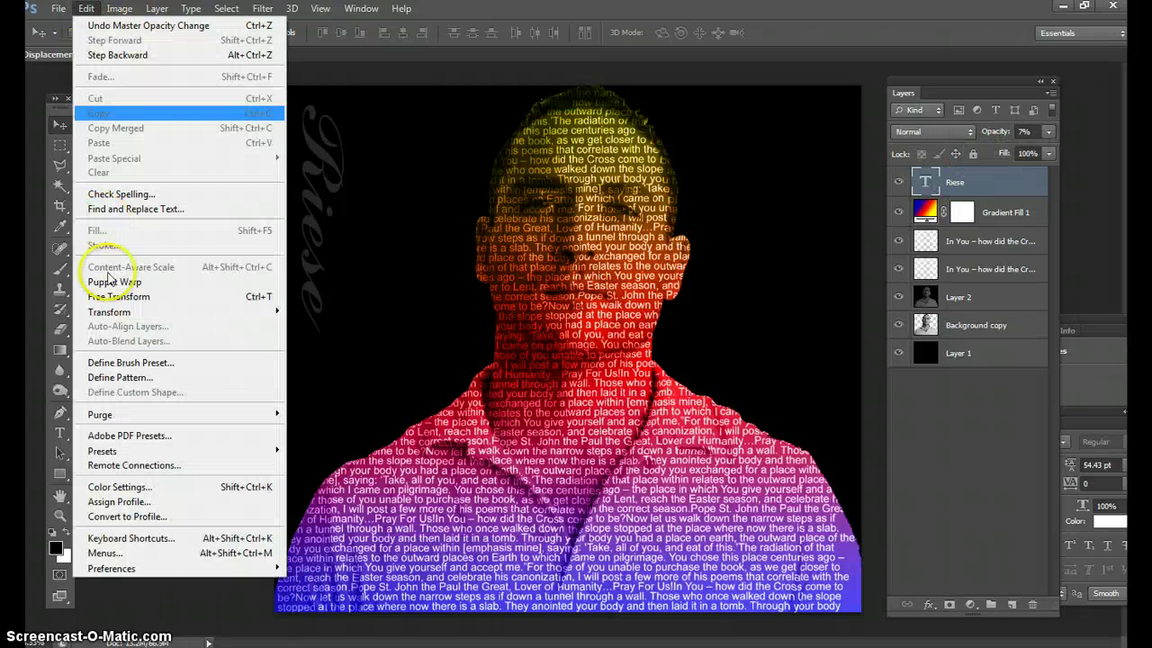
click(70, 296)
drag(354, 333, 412, 424)
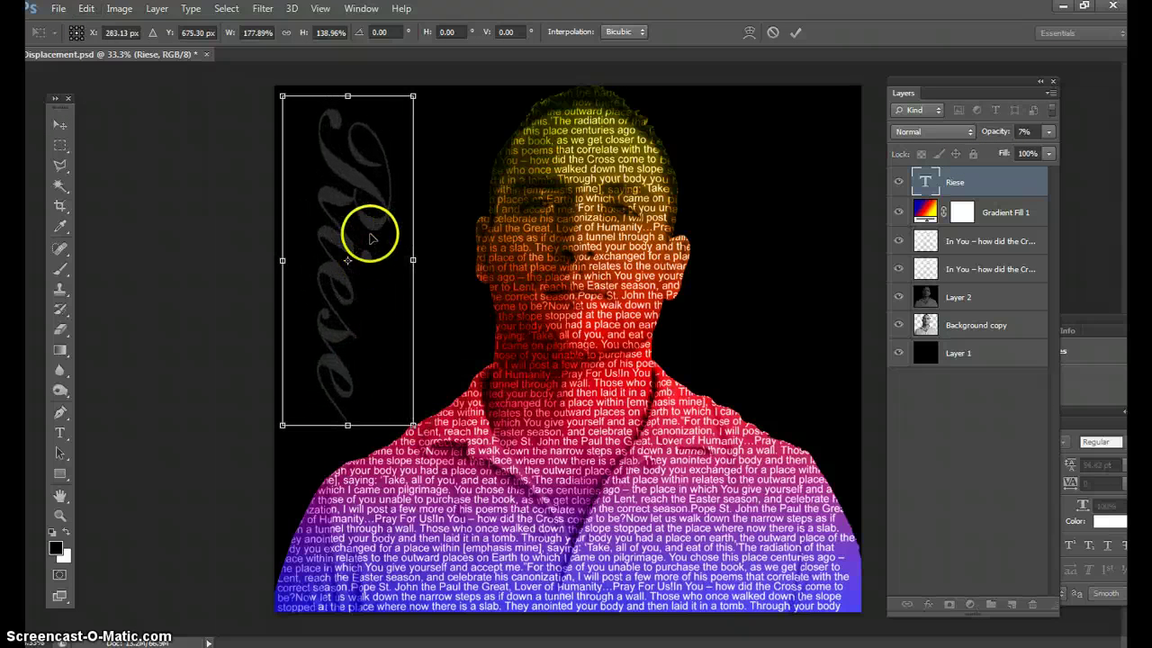
drag(372, 231, 369, 184)
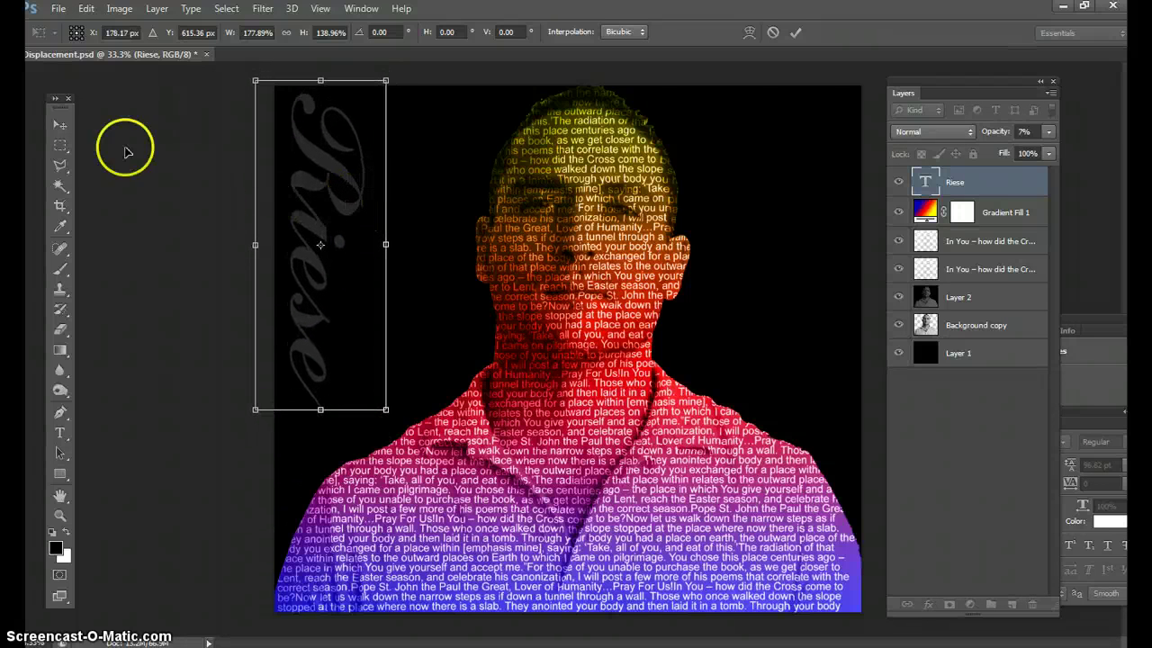
click(61, 129)
click(544, 259)
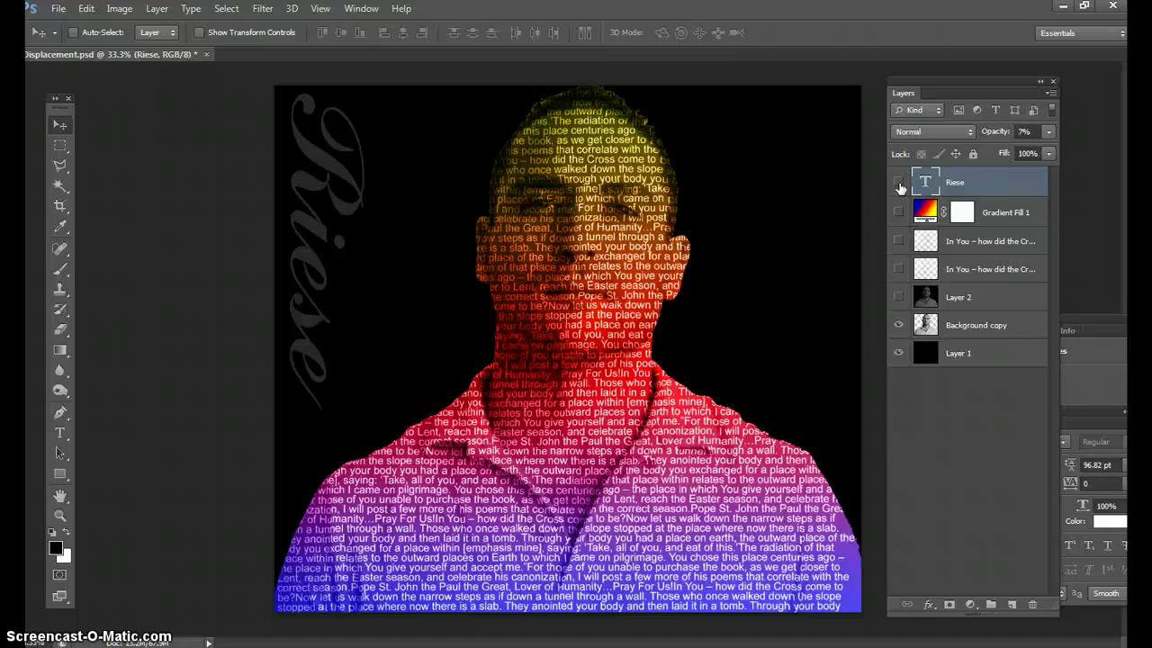
mouse_move(900, 187)
mouse_down()
mouse_move(896, 304)
mouse_move(891, 180)
mouse_up()
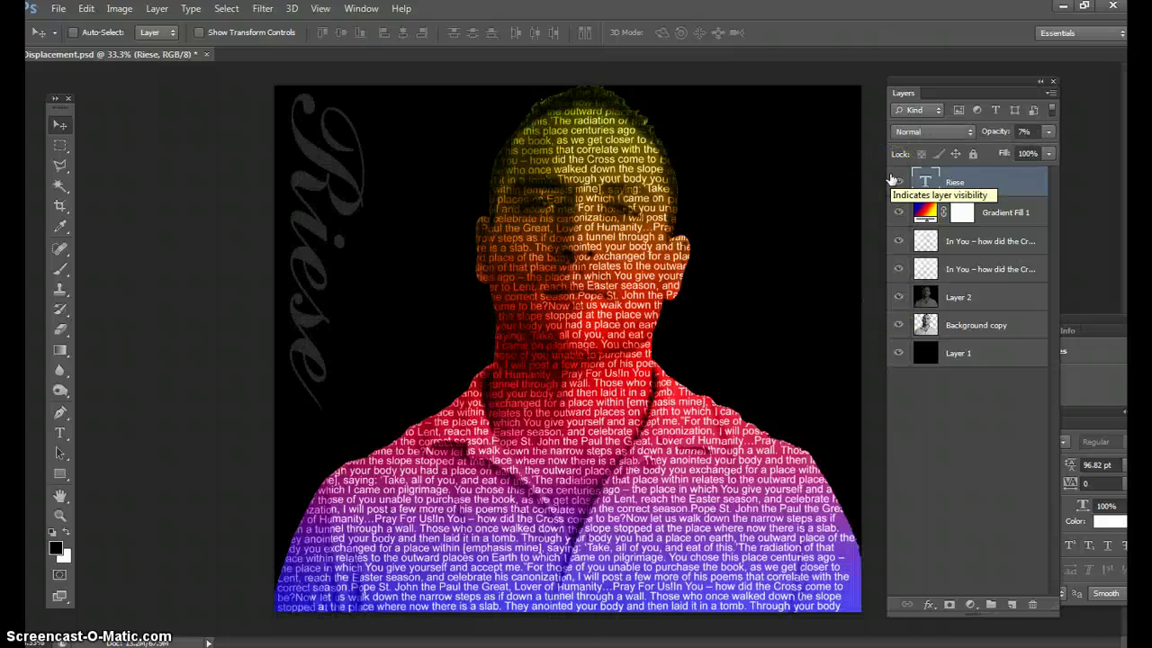